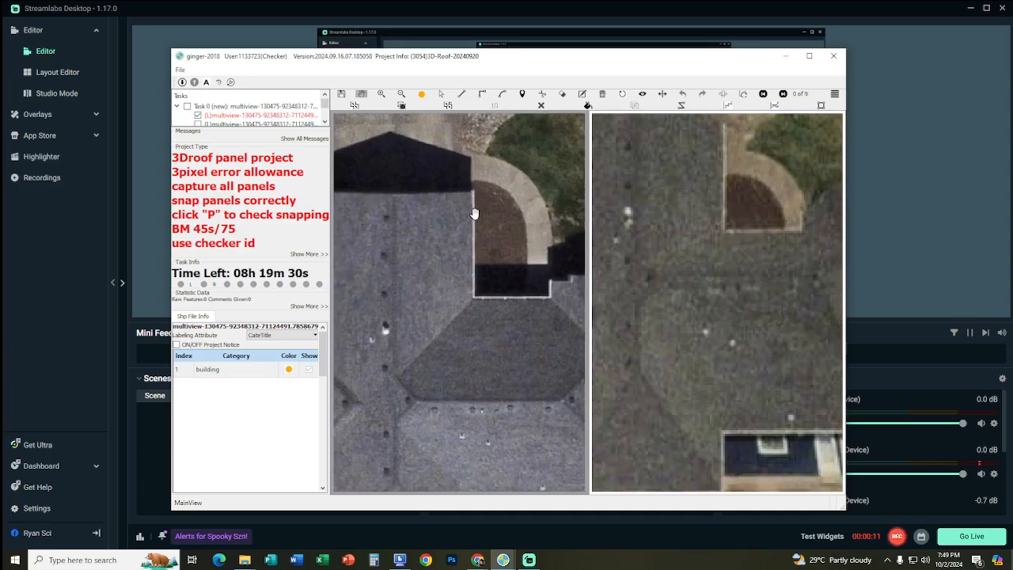
# Trace the long main wing of the house roof as a rectangular building outline snapped to its eaves
pyautogui.scroll(-3, 453, 355)
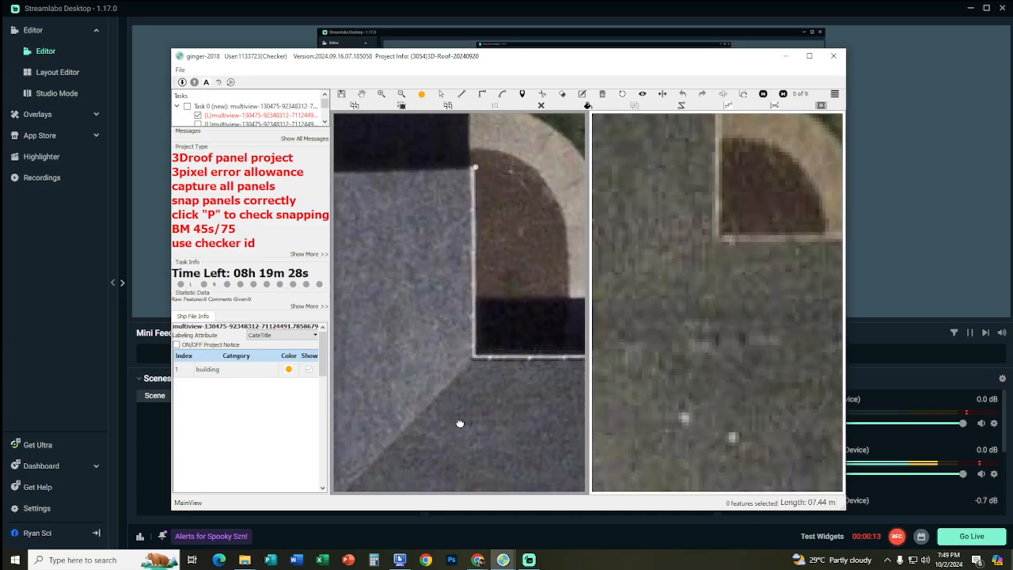
pyautogui.click(459, 420)
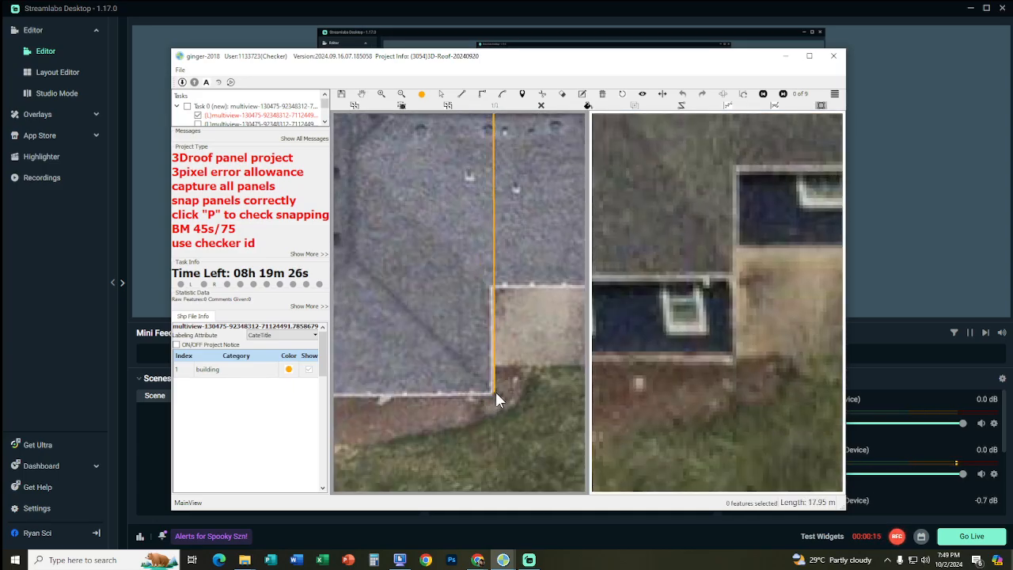
pyautogui.click(495, 393)
pyautogui.scroll(-3, 452, 407)
pyautogui.scroll(5, 402, 333)
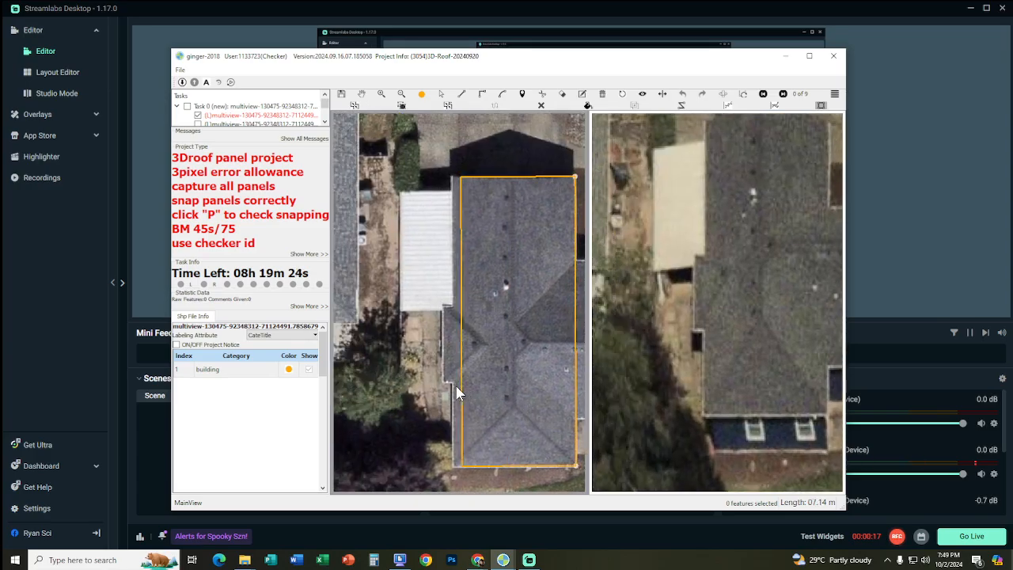
pyautogui.scroll(-2, 466, 427)
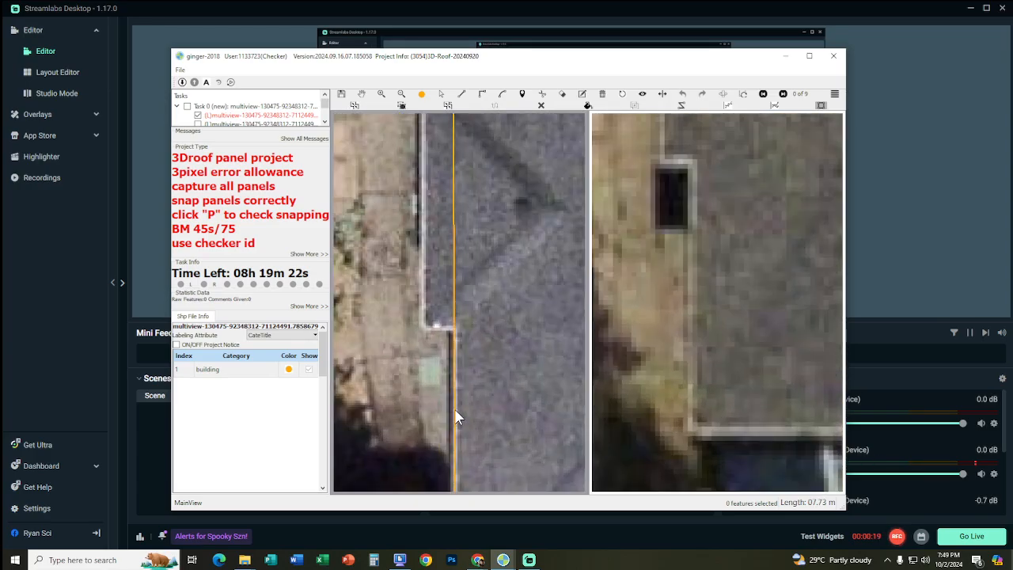
pyautogui.click(454, 409)
pyautogui.scroll(-3, 452, 414)
pyautogui.scroll(4, 511, 404)
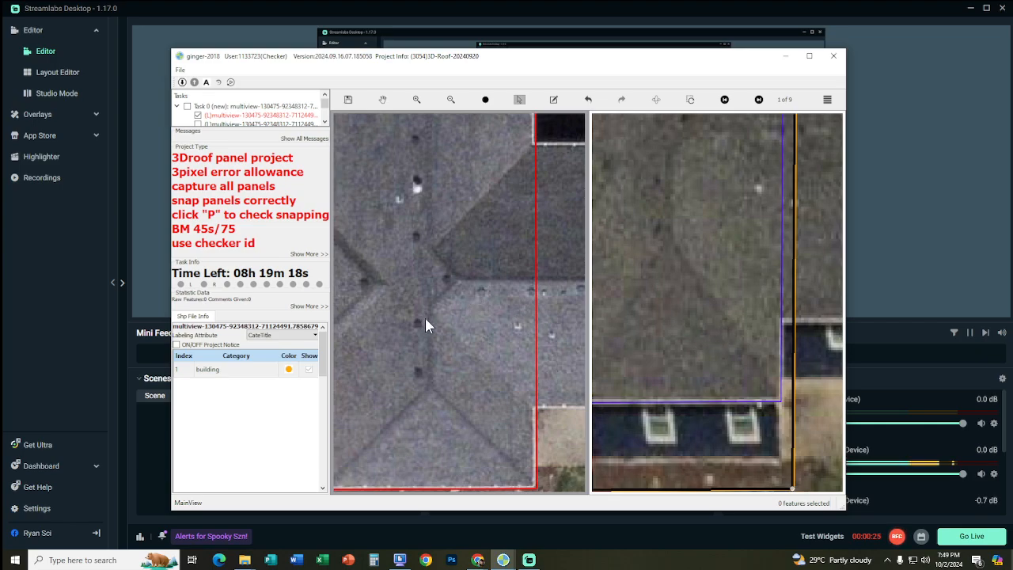
# Extend the building outline over the side wing, starting from the main wing's front inner corner and following its outer eaves
pyautogui.scroll(-3, 425, 325)
pyautogui.scroll(2, 441, 306)
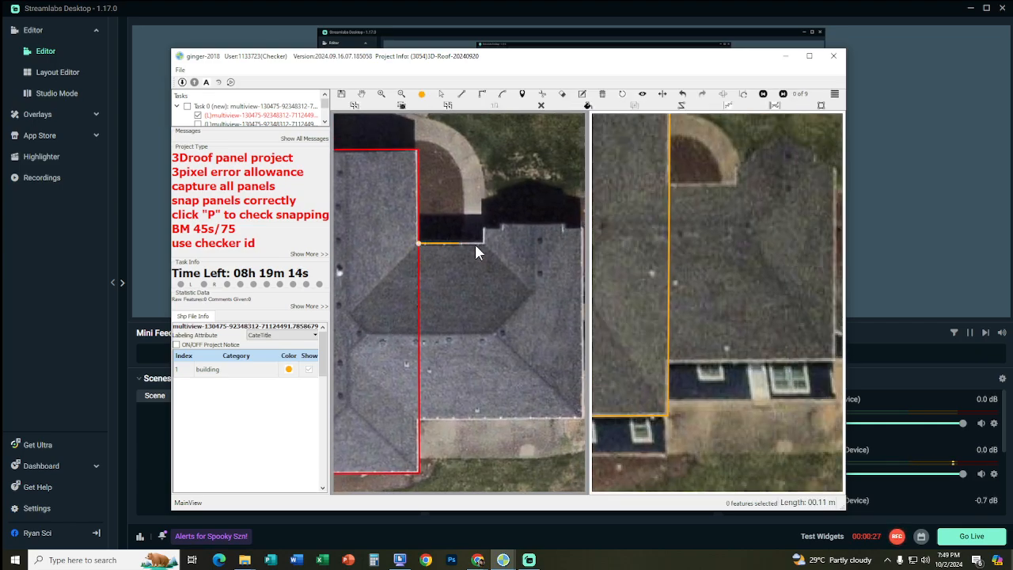
pyautogui.scroll(2, 515, 261)
pyautogui.scroll(-1, 465, 262)
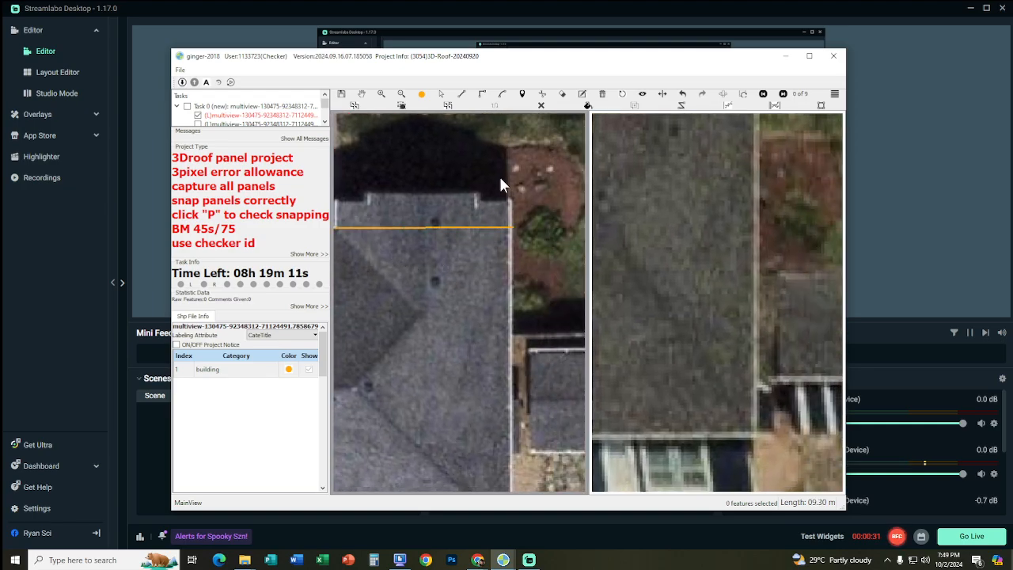
pyautogui.click(483, 355)
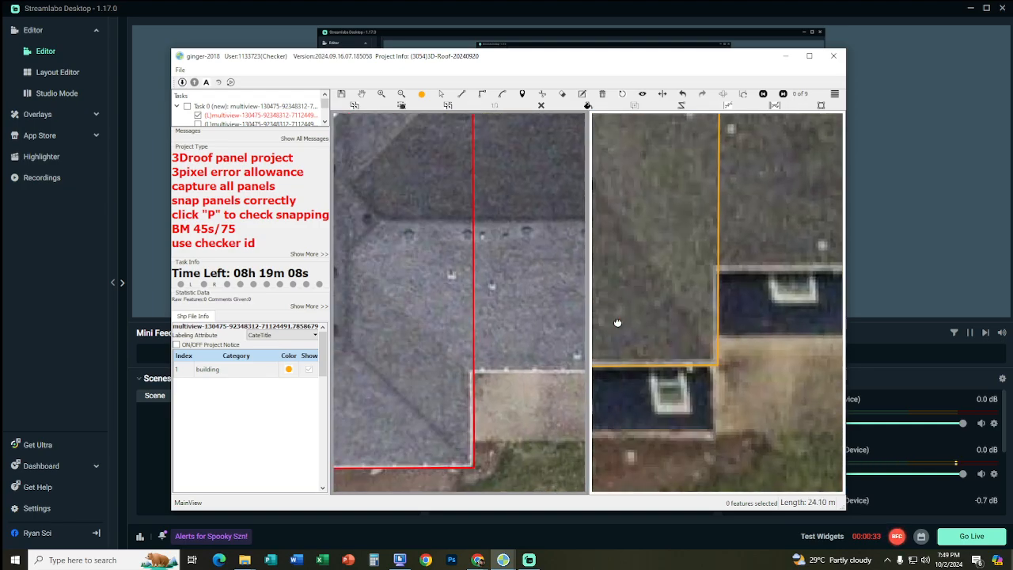
pyautogui.click(477, 374)
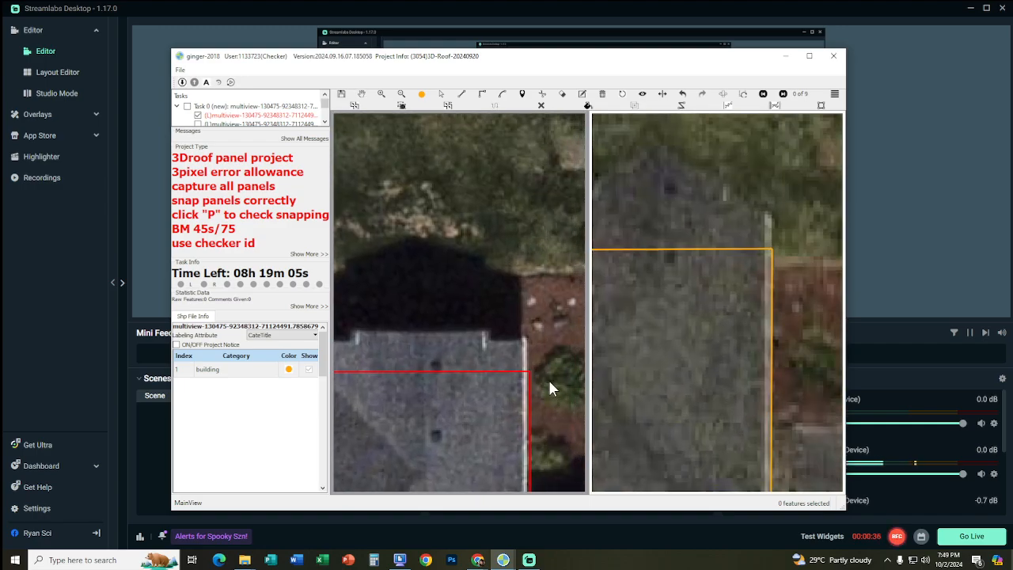
# Add the stepped strip along the side wing's front edge to the outline so it reaches the front eave
pyautogui.click(528, 339)
pyautogui.press('Left')
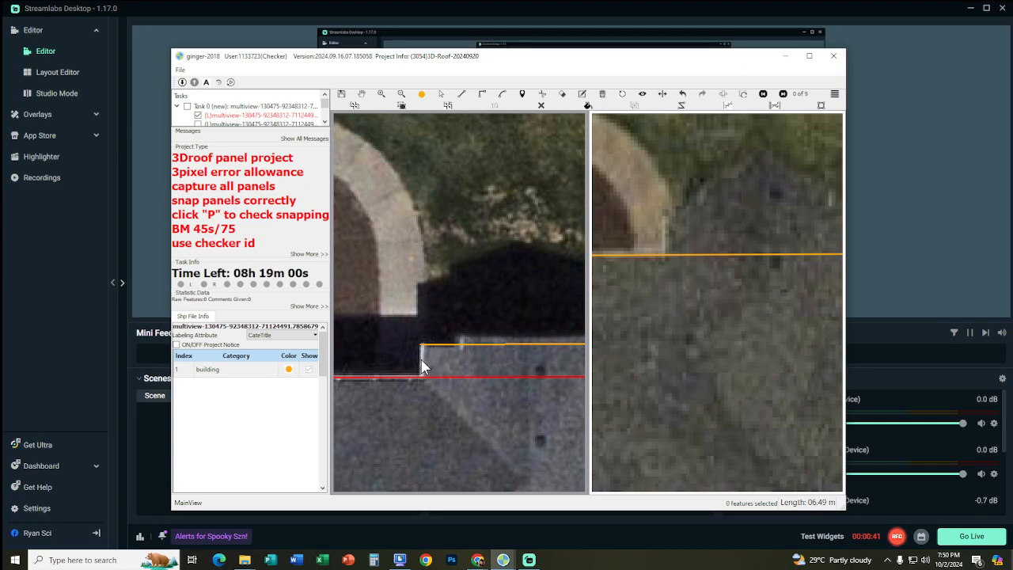
pyautogui.rightClick(490, 349)
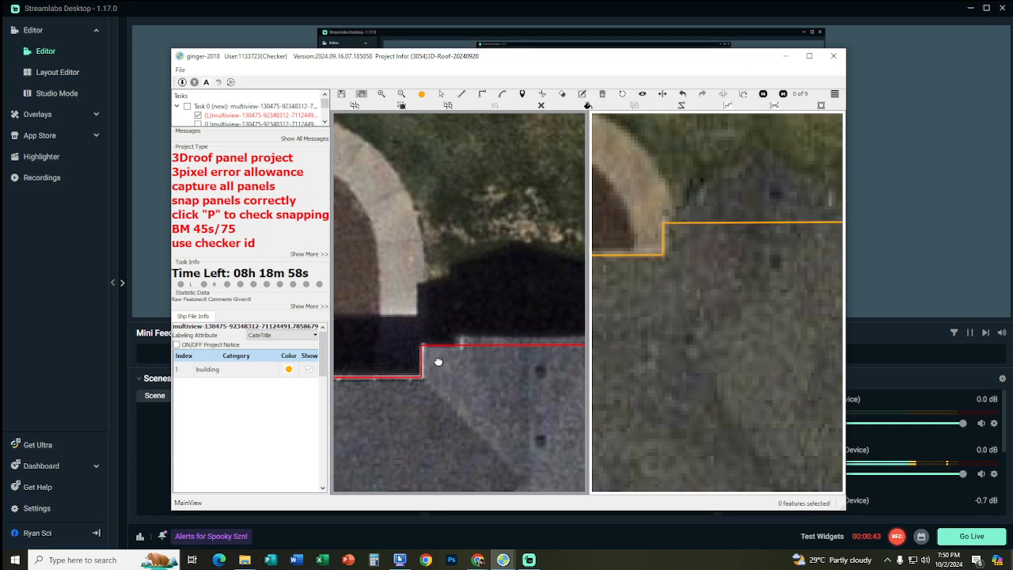
pyautogui.press('Right')
pyautogui.press('Up')
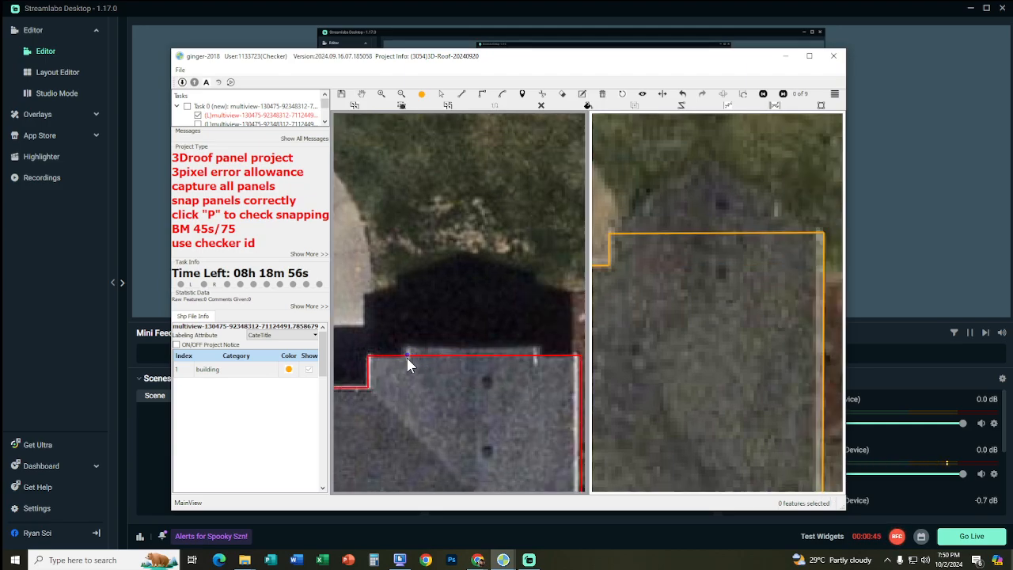
pyautogui.scroll(-1, 520, 385)
pyautogui.hotkey('ctrl', 's')
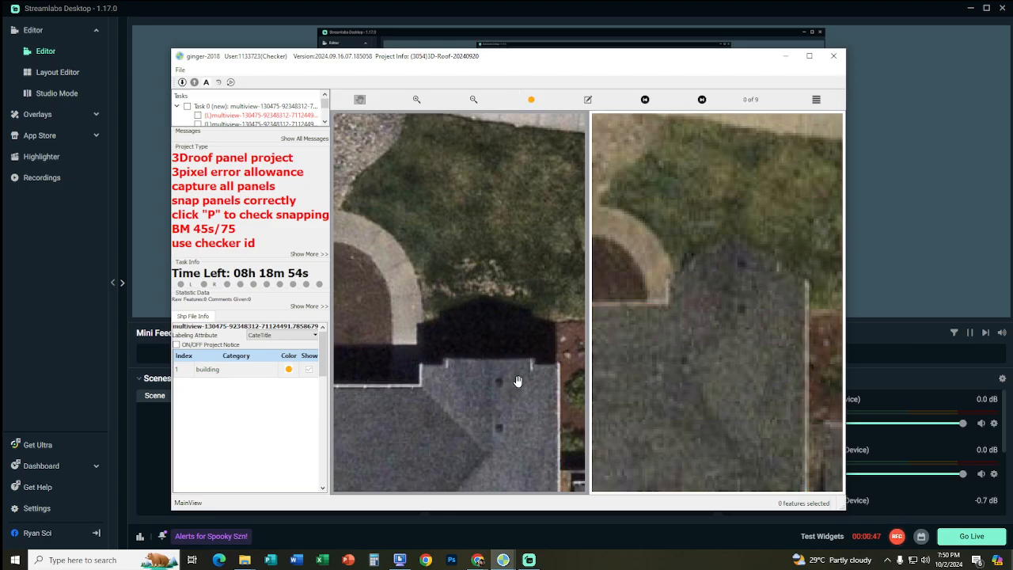
# Add the small gabled projection beside the white patio cover to the main wing's outline
pyautogui.moveTo(424, 432); pyautogui.dragTo(584, 257)
pyautogui.scroll(-2, 512, 325)
pyautogui.moveTo(504, 336); pyautogui.dragTo(509, 338)
pyautogui.scroll(3, 483, 348)
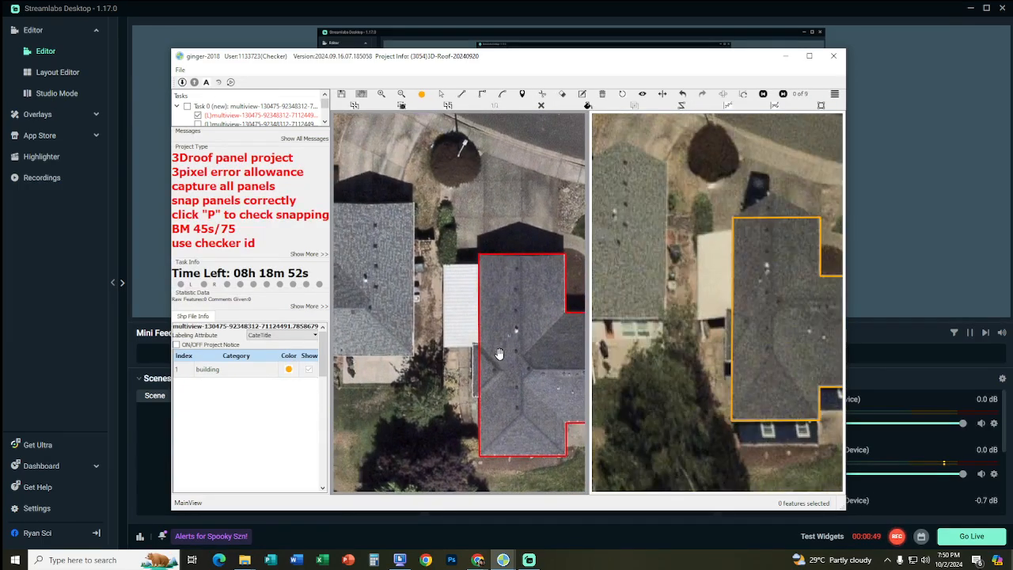
pyautogui.click(465, 407)
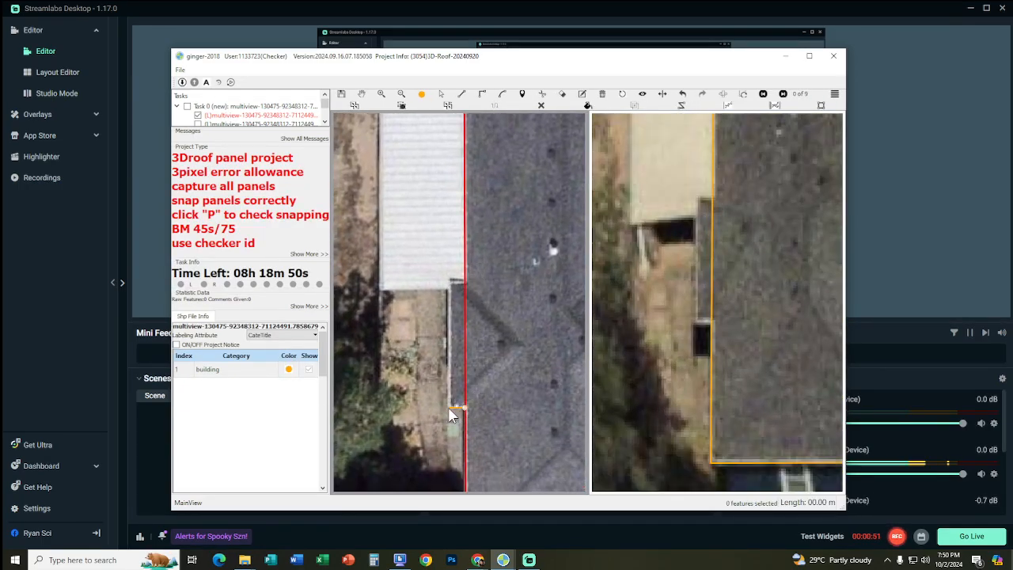
pyautogui.click(449, 407)
pyautogui.click(464, 279)
pyautogui.rightClick(465, 280)
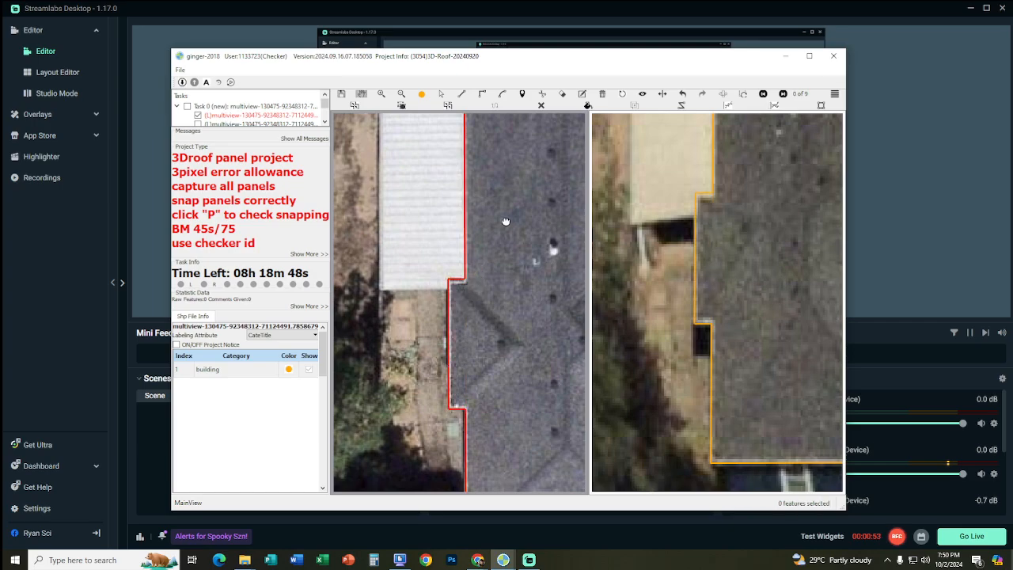
# Project the house outline down to the ground, matching the wall base in the second image to set its height
pyautogui.moveTo(505, 219); pyautogui.dragTo(531, 421)
pyautogui.moveTo(512, 296); pyautogui.dragTo(432, 259)
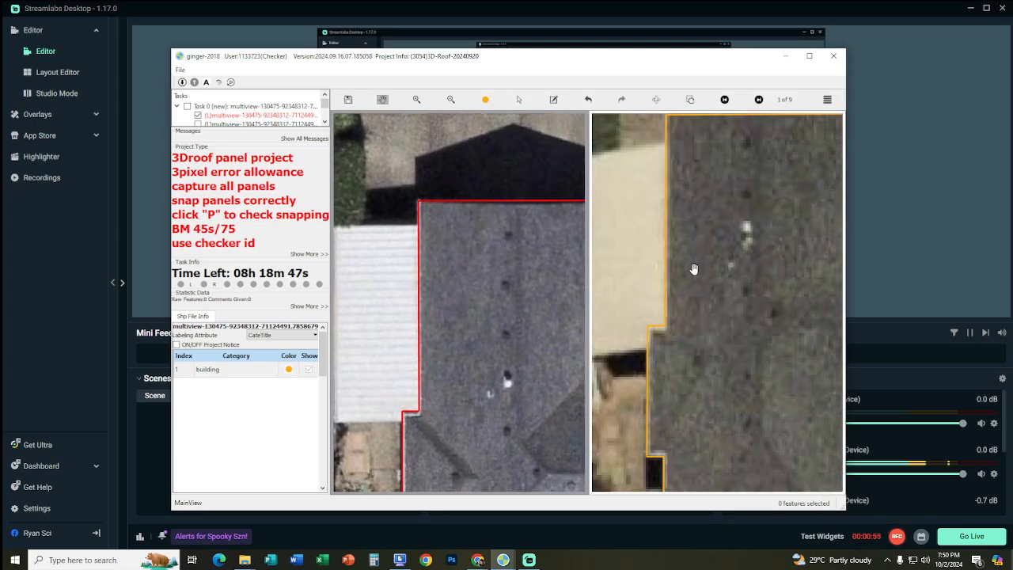
pyautogui.scroll(-3, 694, 271)
pyautogui.moveTo(768, 407); pyautogui.dragTo(707, 350)
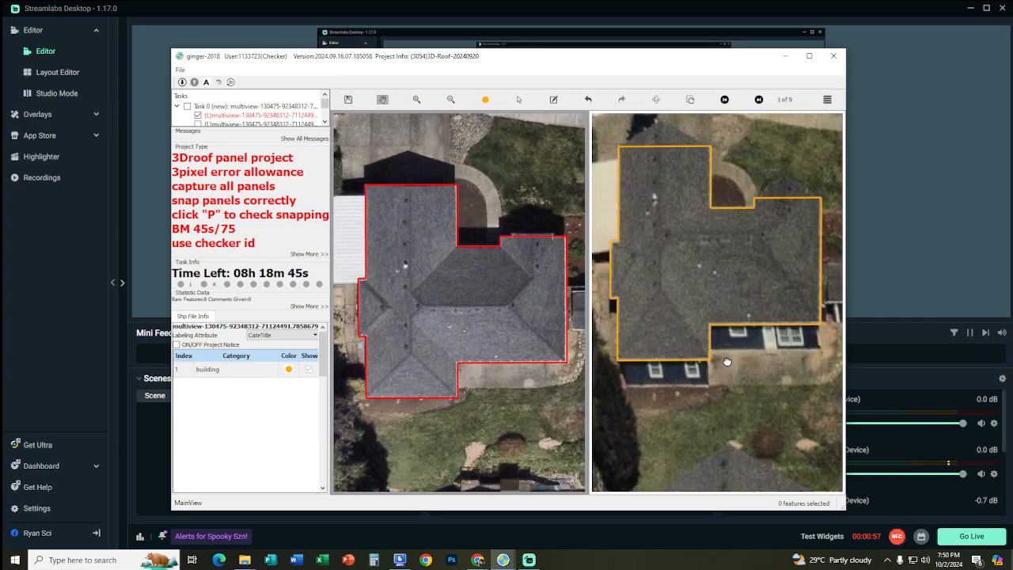
pyautogui.scroll(1, 737, 325)
pyautogui.press('s')
pyautogui.click(734, 262)
pyautogui.moveTo(721, 218)
pyautogui.mouseDown()
pyautogui.moveTo(723, 230)
pyautogui.moveTo(725, 220)
pyautogui.mouseUp()
pyautogui.rightClick(723, 220)
pyautogui.scroll(-3, 686, 255)
pyautogui.scroll(2, 392, 182)
pyautogui.moveTo(388, 178); pyautogui.dragTo(443, 275)
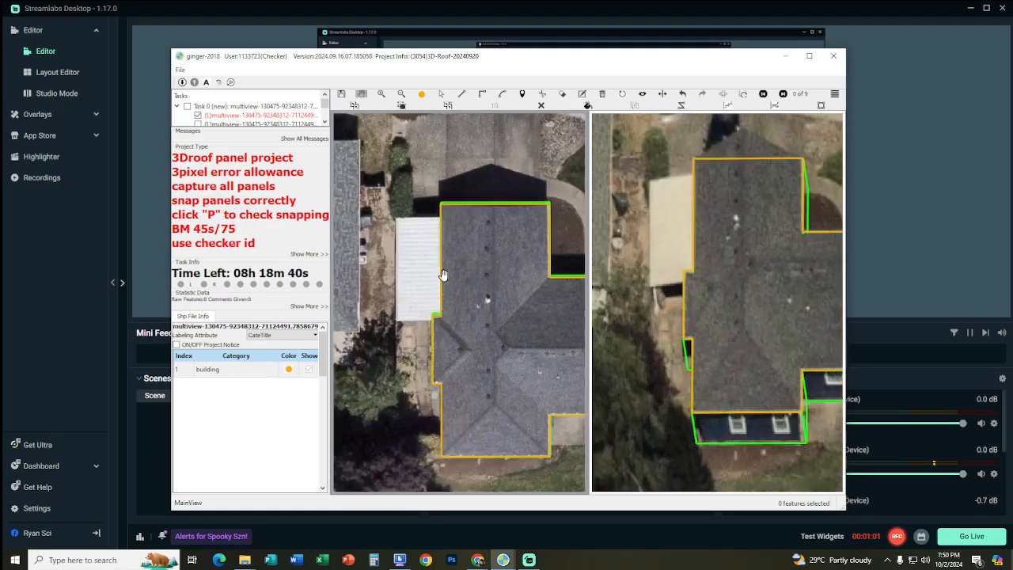
# Trace the white patio cover as a separate polygon snapped to the main wing's edge and the small projection
pyautogui.scroll(2, 443, 275)
pyautogui.click(527, 273)
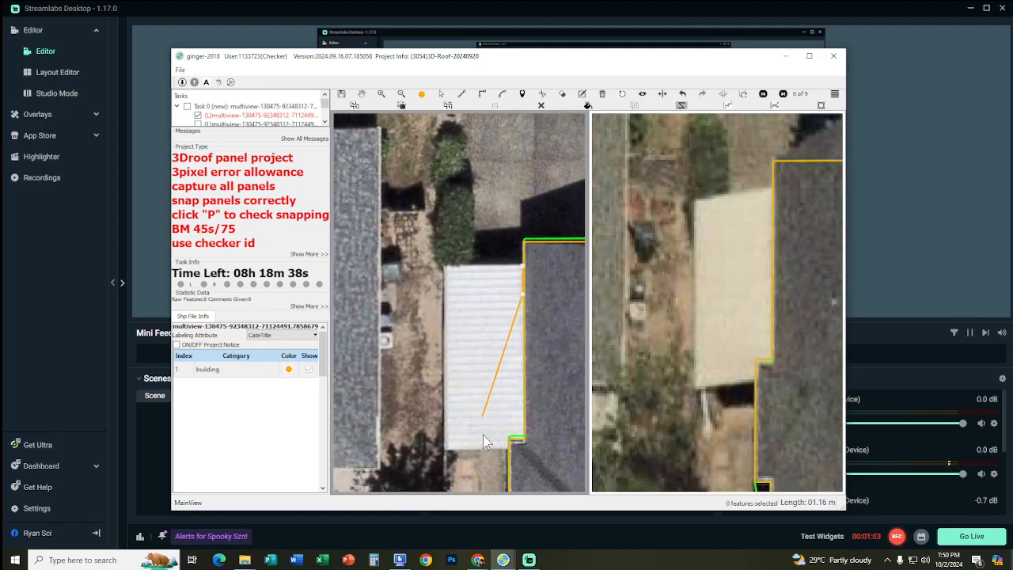
pyautogui.click(511, 439)
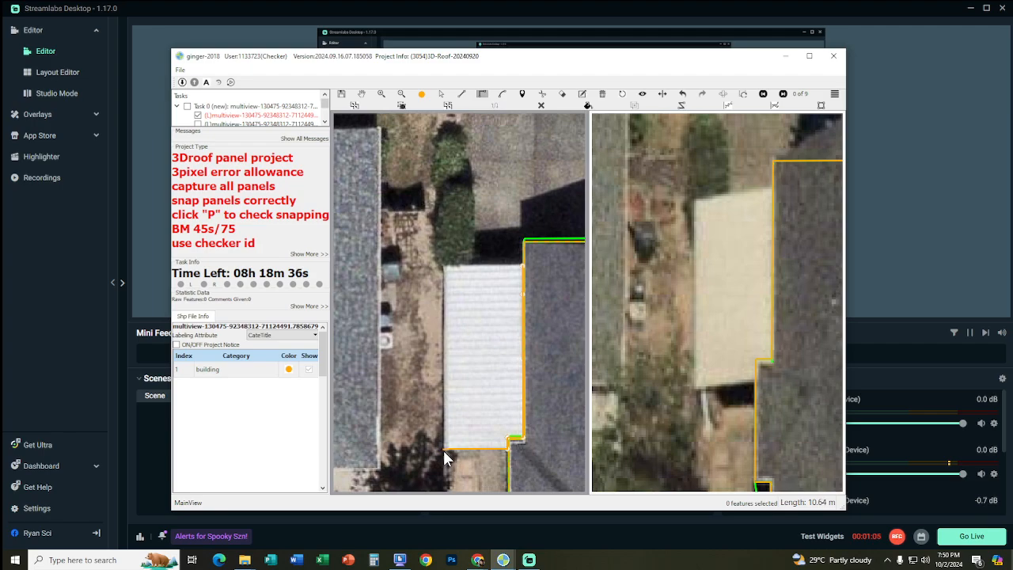
pyautogui.scroll(3, 498, 322)
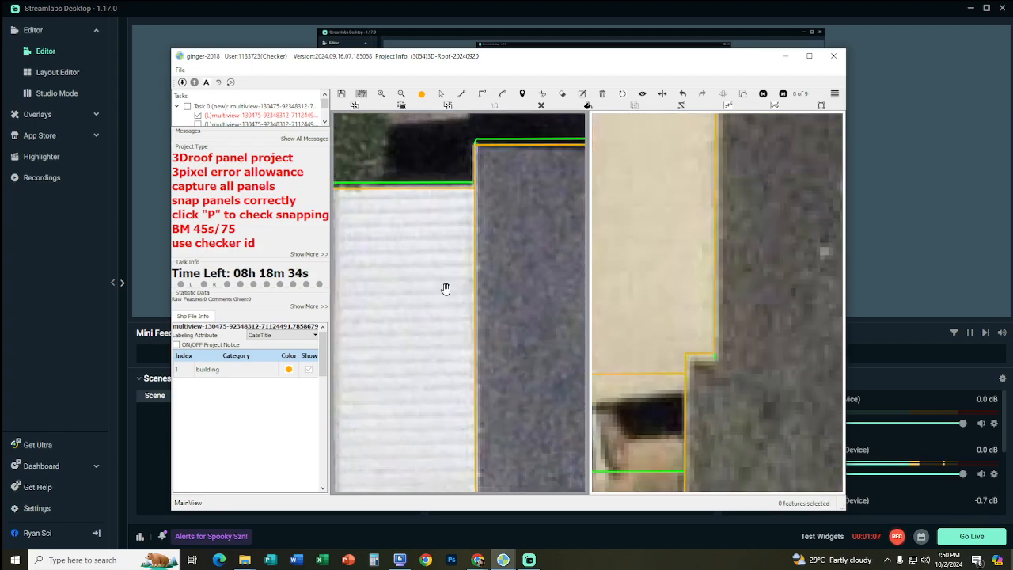
# Select the patio cover polygon and adjust its height to match the cover in the second image
pyautogui.scroll(-3, 446, 288)
pyautogui.click(426, 346)
pyautogui.click(419, 340)
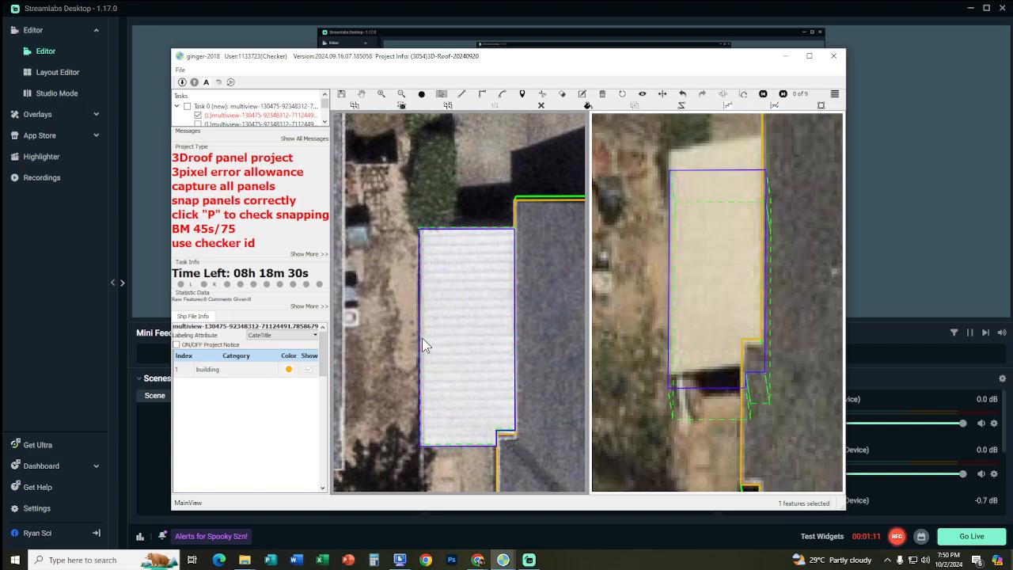
# Examine the house's ridges, valleys and eaves in both images to plan the division into roof panels
pyautogui.scroll(-3, 473, 355)
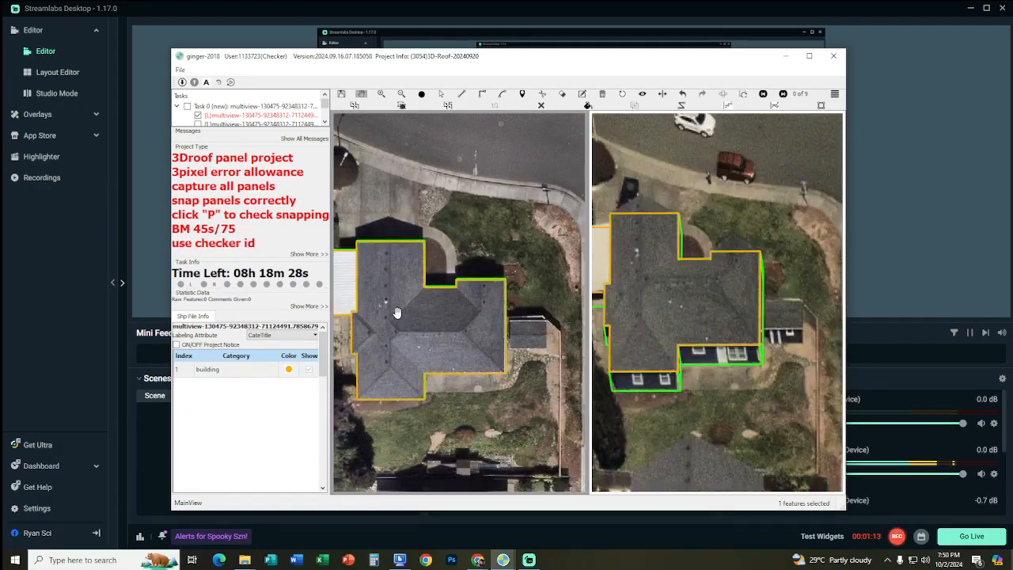
pyautogui.scroll(3, 479, 333)
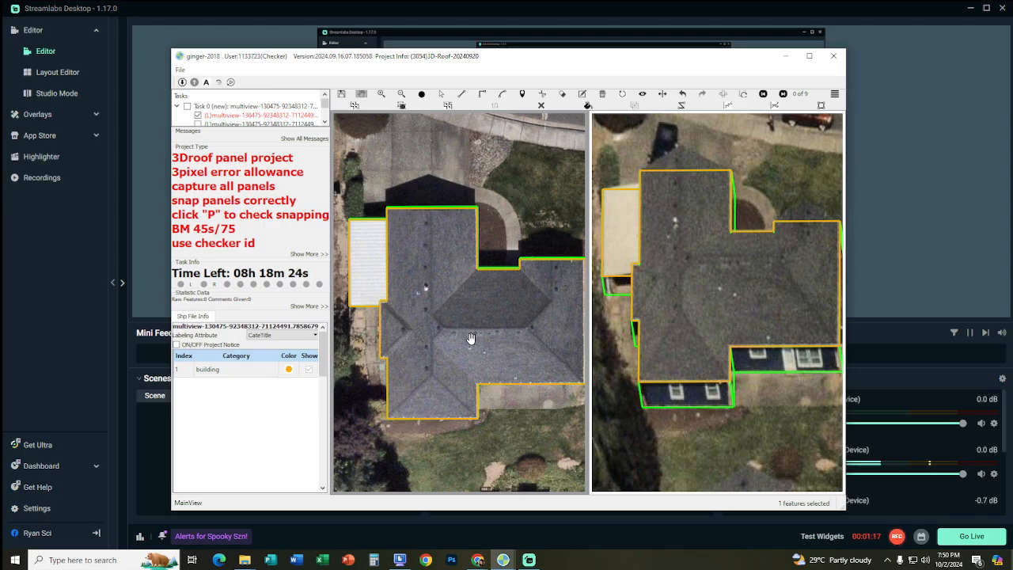
pyautogui.moveTo(488, 343); pyautogui.dragTo(461, 346)
pyautogui.scroll(2, 469, 331)
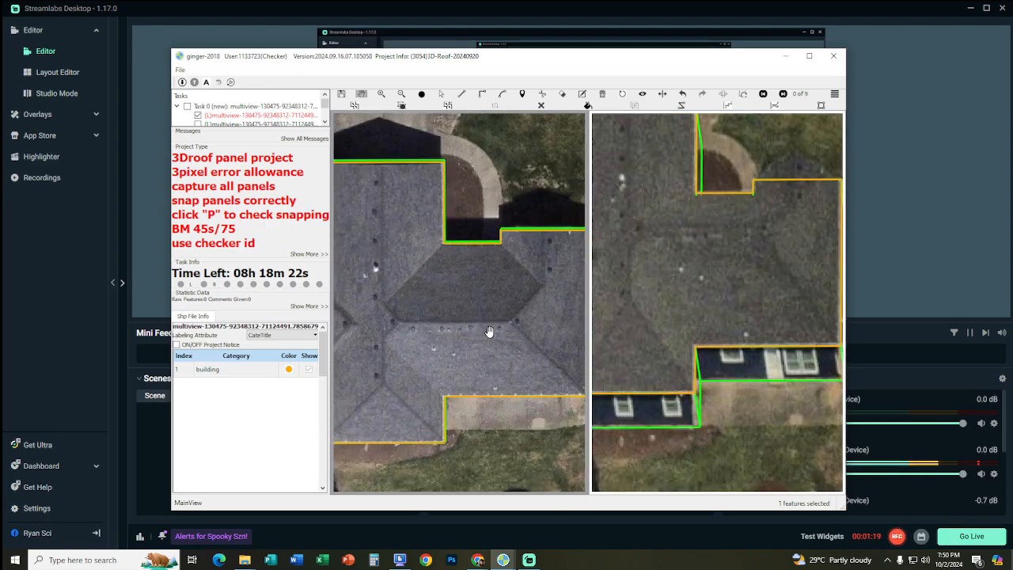
pyautogui.scroll(-2, 450, 312)
pyautogui.scroll(2, 513, 301)
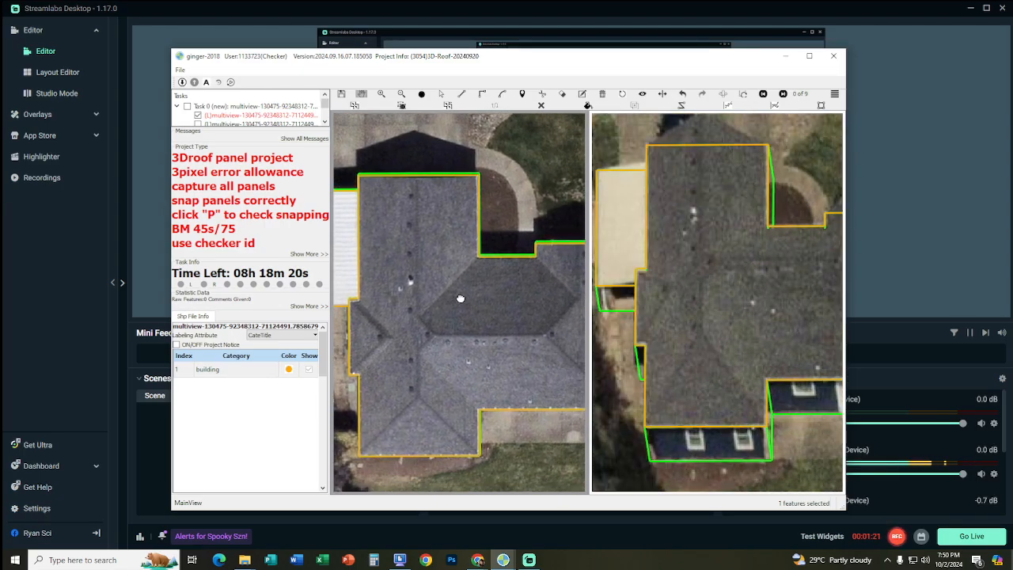
pyautogui.scroll(-2, 497, 311)
pyautogui.scroll(3, 454, 291)
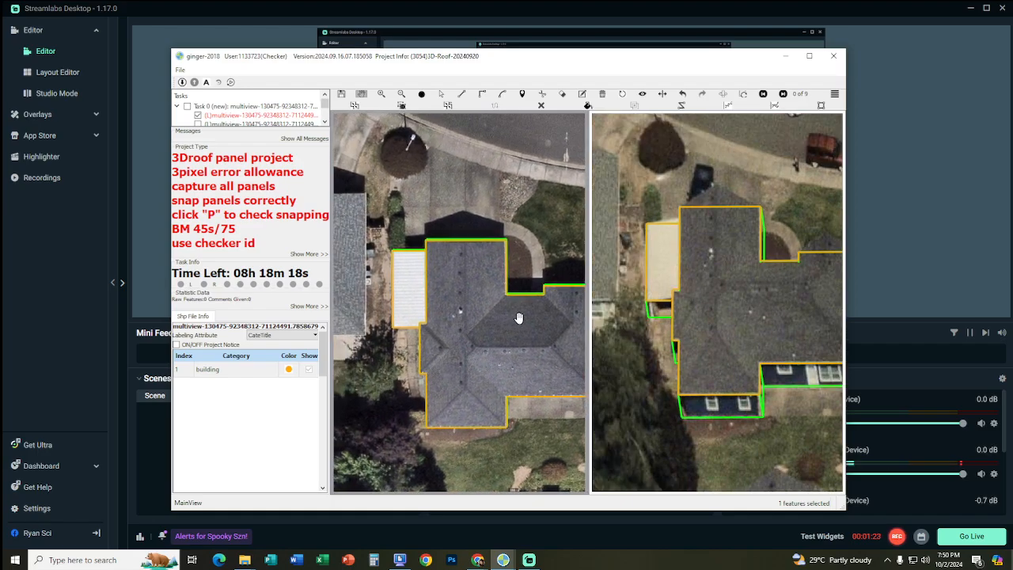
pyautogui.scroll(-2, 399, 308)
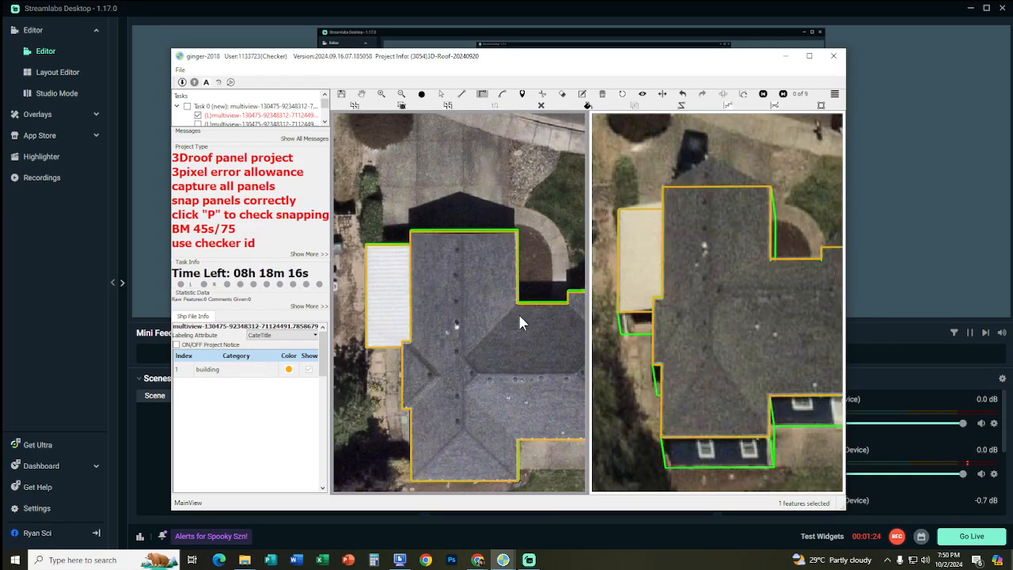
# Split the main wing with a straight line from its front inner corner across to the patio cover side
pyautogui.click(518, 303)
pyautogui.scroll(2, 487, 336)
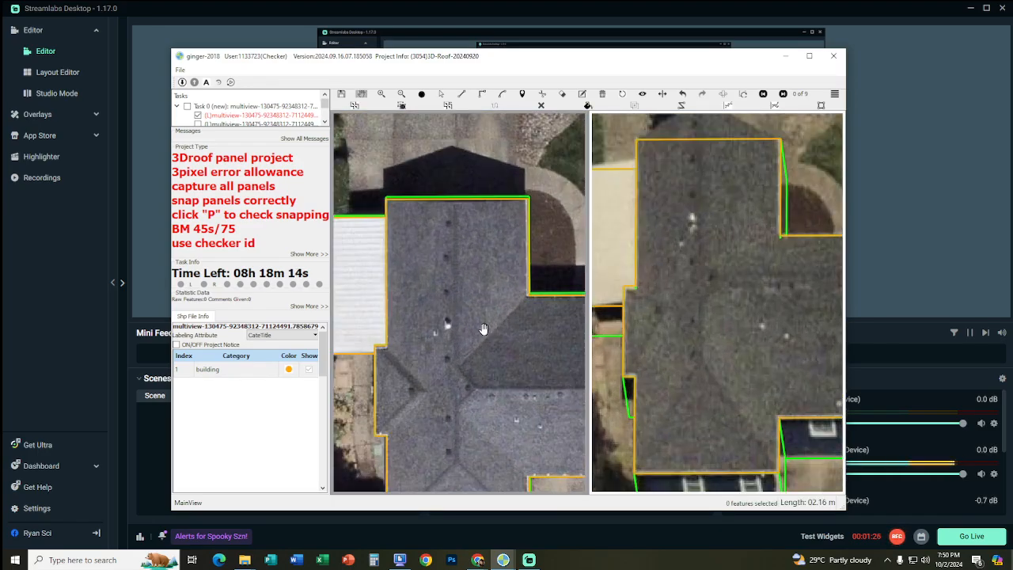
pyautogui.click(529, 298)
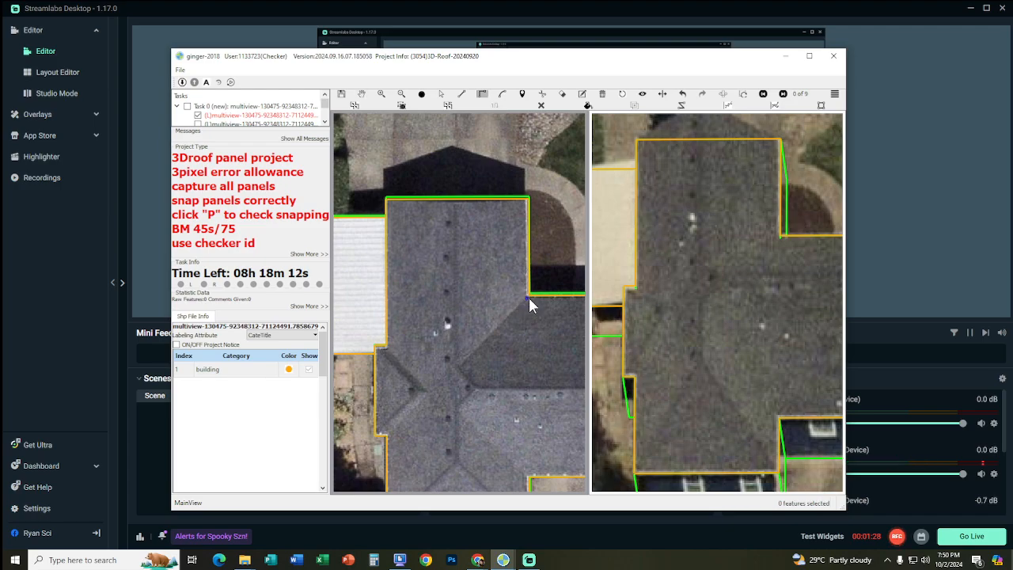
pyautogui.click(528, 296)
pyautogui.doubleClick(364, 298)
# Split off the main wing's rear end with a straight line continuing the side wing's rear eave to the opposite edge
pyautogui.moveTo(460, 374); pyautogui.dragTo(439, 243, button='middle')
pyautogui.press('d')
pyautogui.click(508, 346)
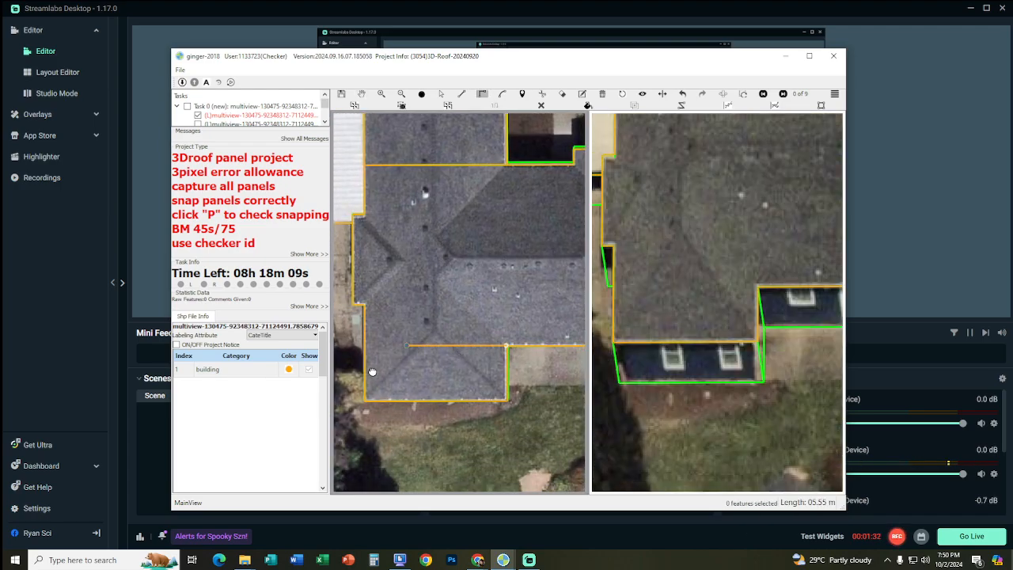
pyautogui.doubleClick(361, 346)
pyautogui.moveTo(336, 348); pyautogui.dragTo(372, 369, button='middle')
pyautogui.scroll(-2, 373, 370)
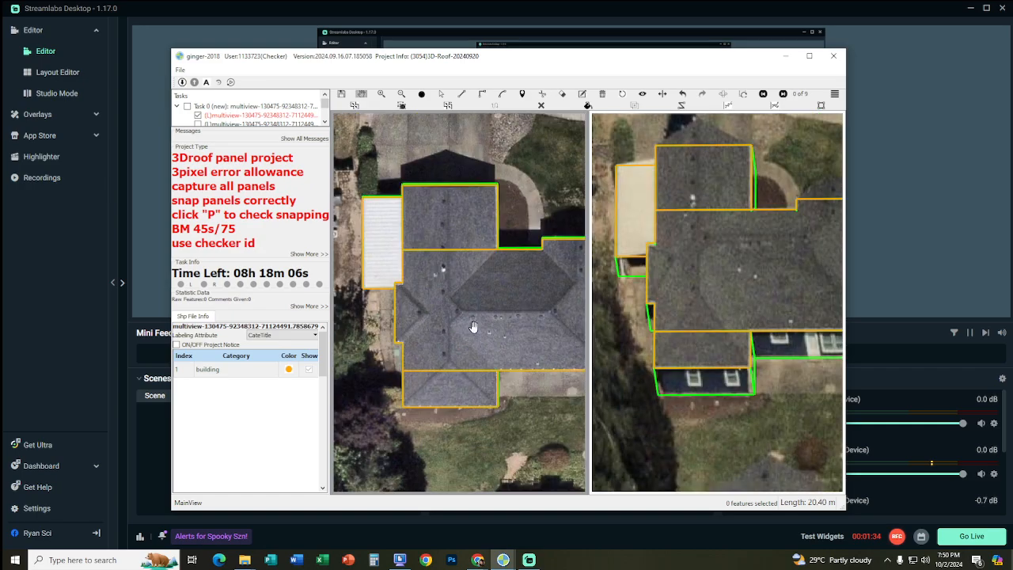
# Inspect the split building panels as a 3D wireframe to check the snapping of their edges
pyautogui.moveTo(472, 330); pyautogui.dragTo(433, 347, button='middle')
pyautogui.moveTo(416, 382); pyautogui.dragTo(418, 396)
pyautogui.scroll(2, 414, 325)
pyautogui.press('p')
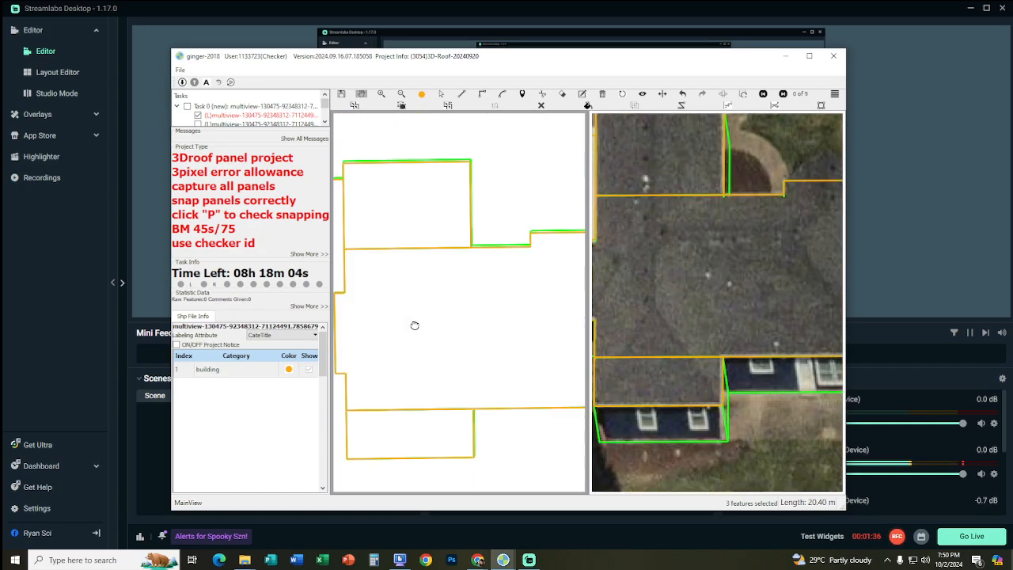
pyautogui.moveTo(414, 324); pyautogui.dragTo(404, 270)
pyautogui.moveTo(394, 234); pyautogui.dragTo(395, 363)
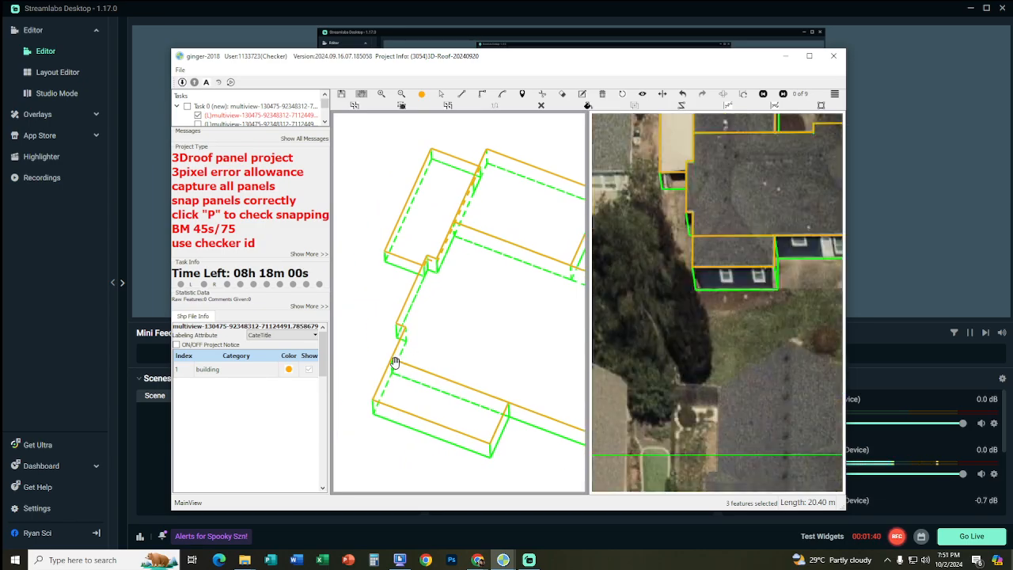
# Check the main wing panel's outline and corners in the 3D wireframe, then return to the aerial image
pyautogui.scroll(2, 353, 289)
pyautogui.moveTo(353, 290); pyautogui.dragTo(481, 364)
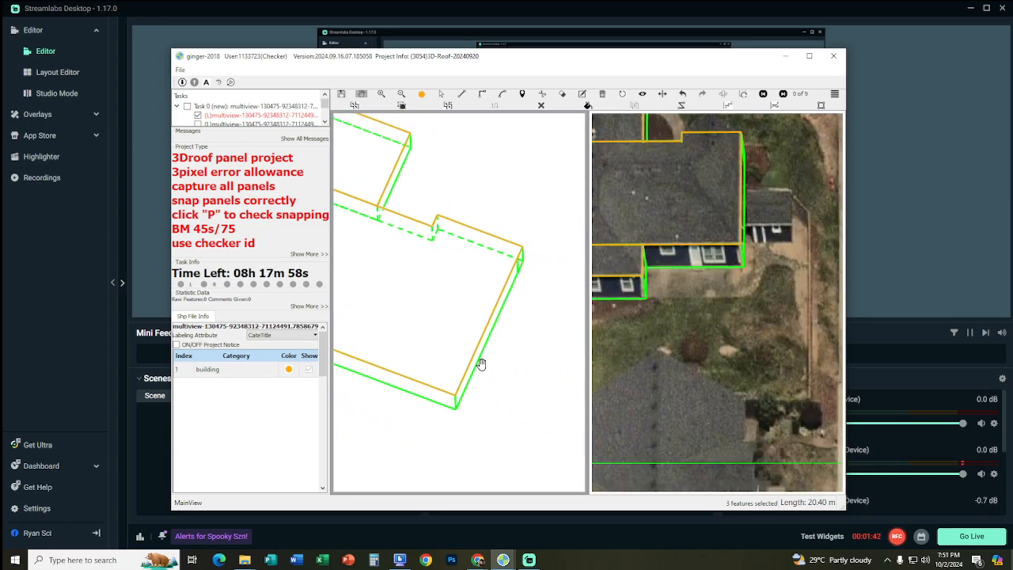
pyautogui.press('s')
pyautogui.click(464, 282)
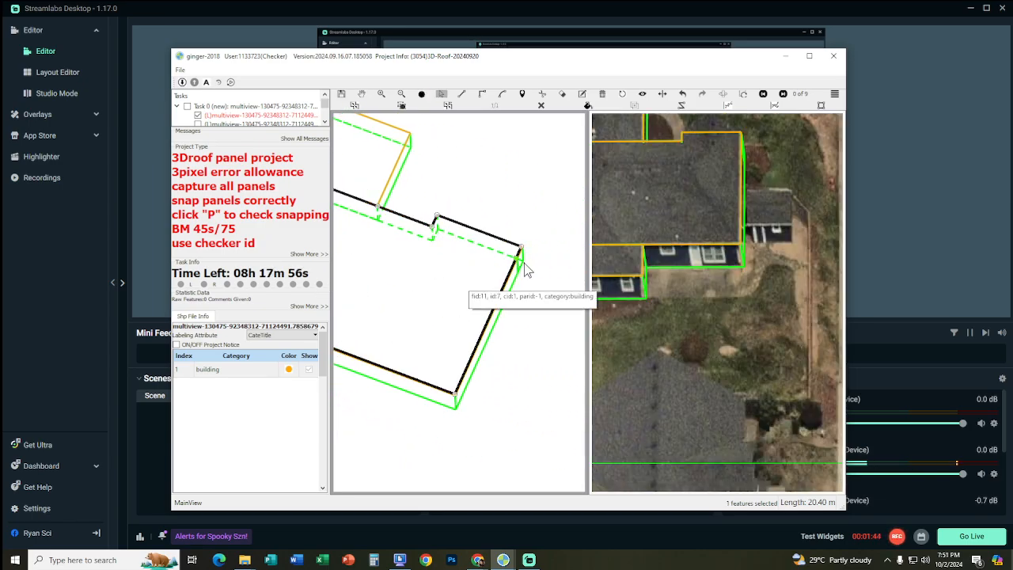
pyautogui.press('Escape')
pyautogui.press('p')
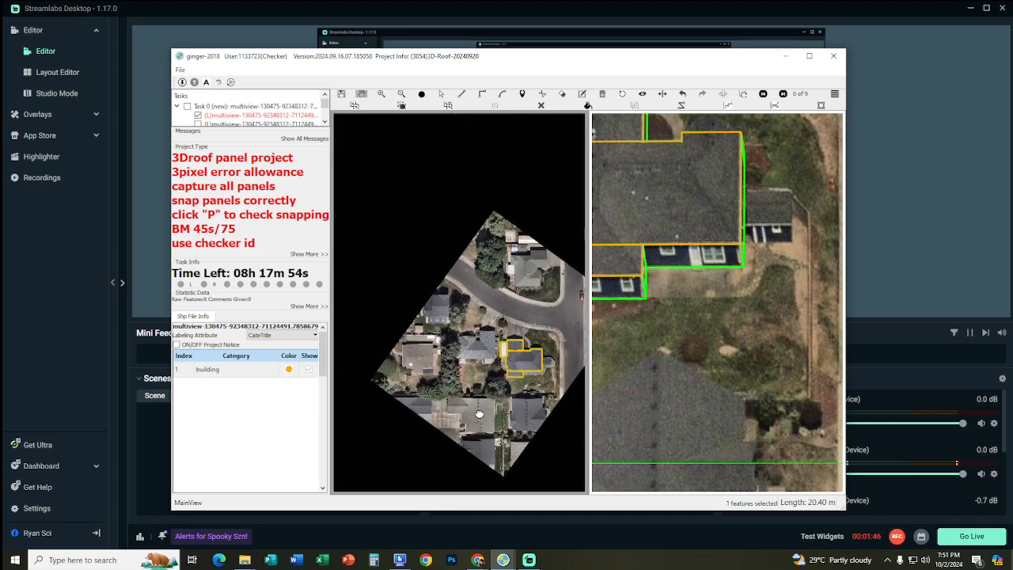
# Draw a straight line along the main wing's ridge between its two hip junctions
pyautogui.scroll(5, 540, 399)
pyautogui.scroll(3, 461, 334)
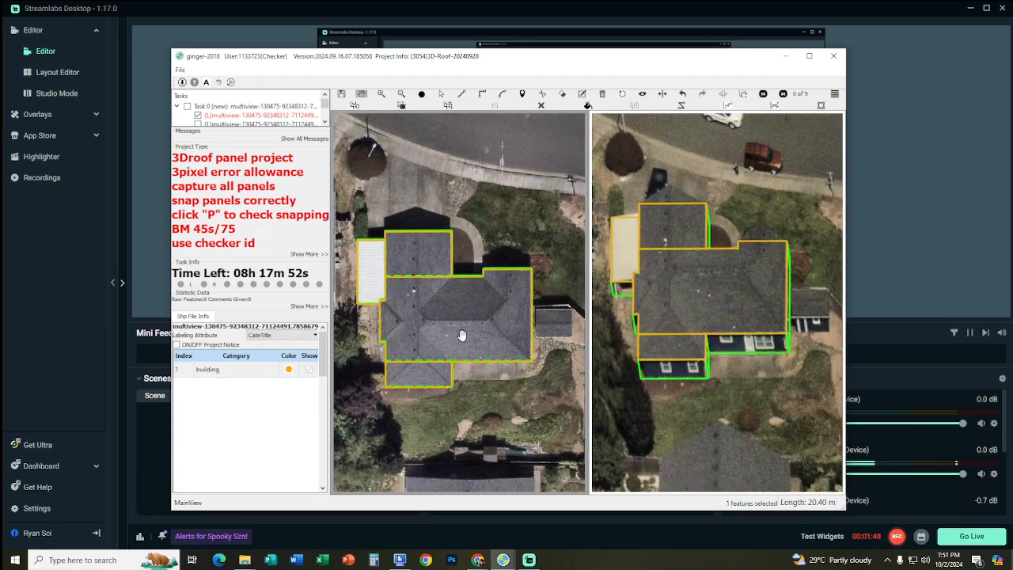
pyautogui.scroll(3, 459, 333)
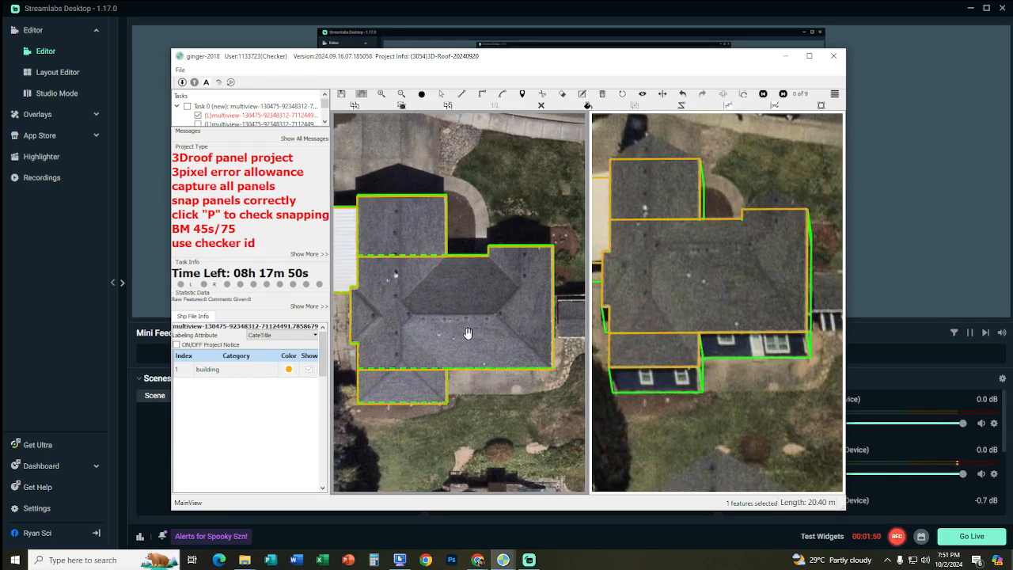
pyautogui.scroll(-3, 498, 335)
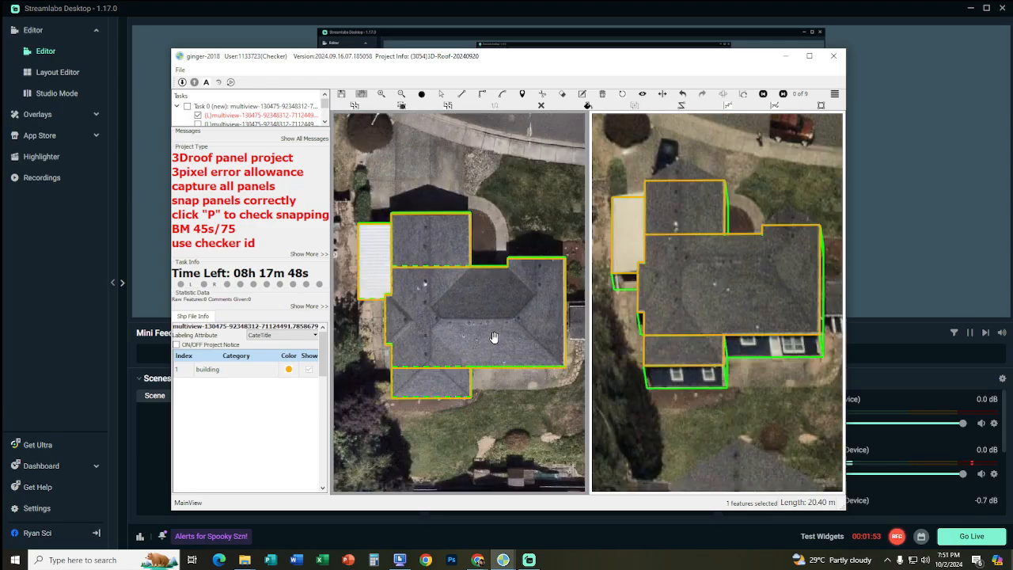
pyautogui.click(553, 283)
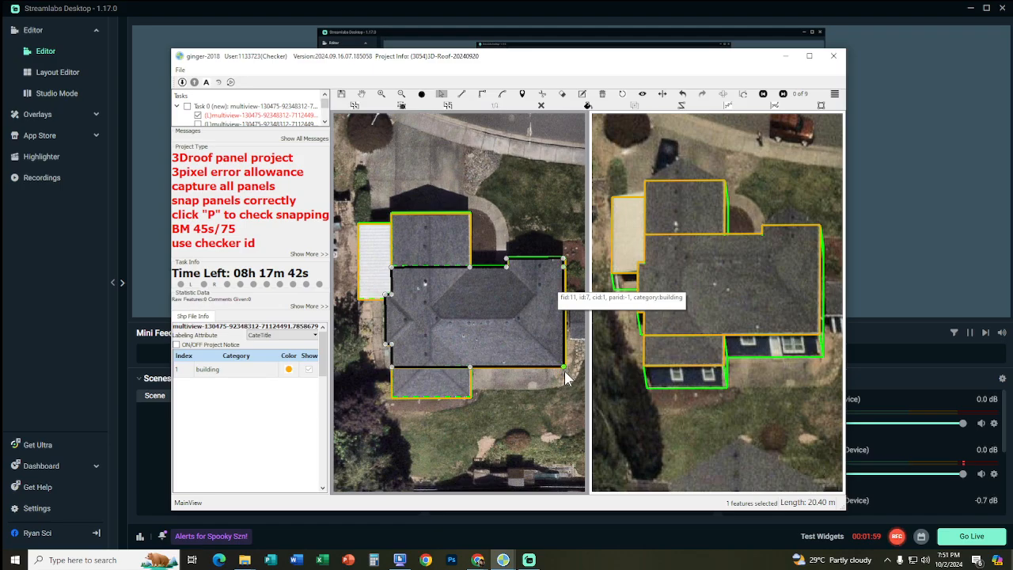
pyautogui.scroll(2, 500, 336)
pyautogui.scroll(2, 480, 324)
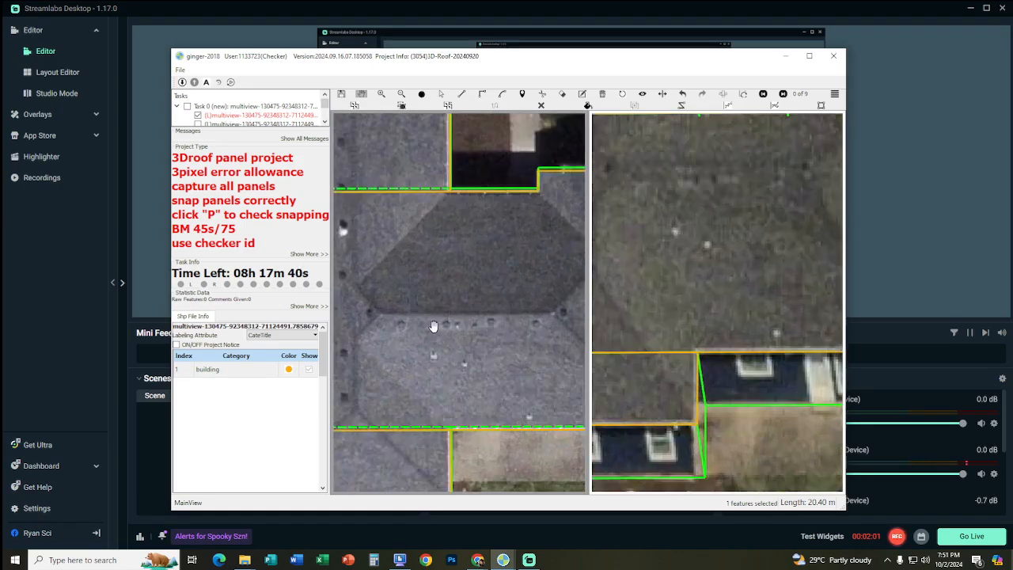
pyautogui.click(381, 314)
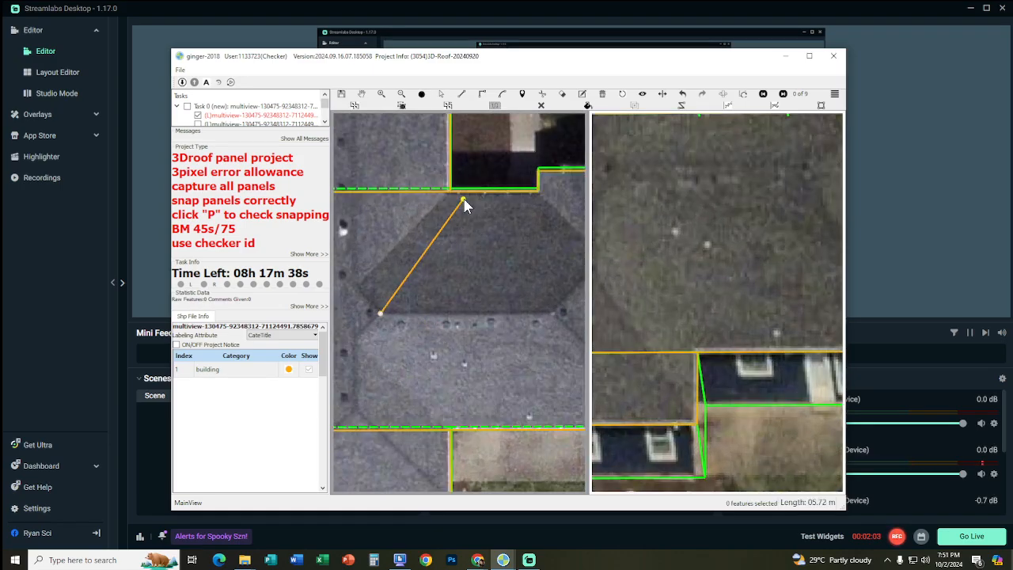
pyautogui.keyDown('ctrl'); pyautogui.click(467, 192); pyautogui.keyUp('ctrl')
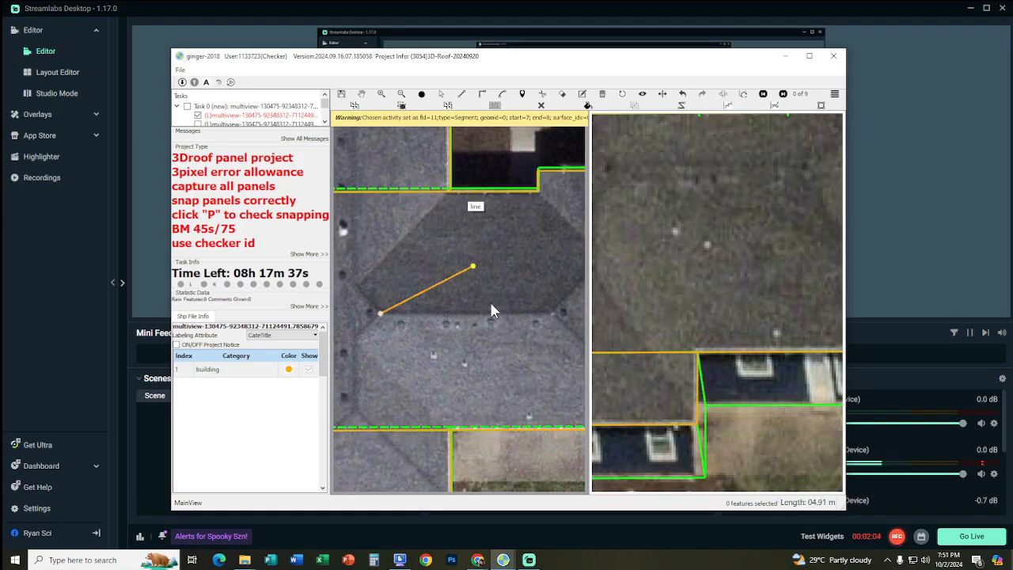
pyautogui.click(551, 314)
pyautogui.scroll(-3, 523, 325)
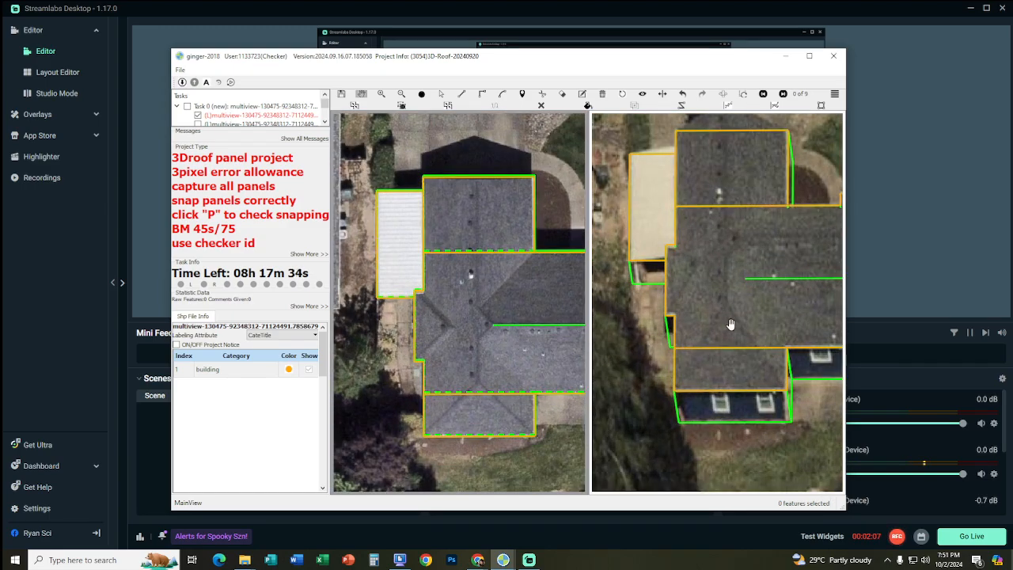
# Correct the ridge line's height by shifting it in the paired image onto the roof's actual ridge
pyautogui.scroll(2, 731, 325)
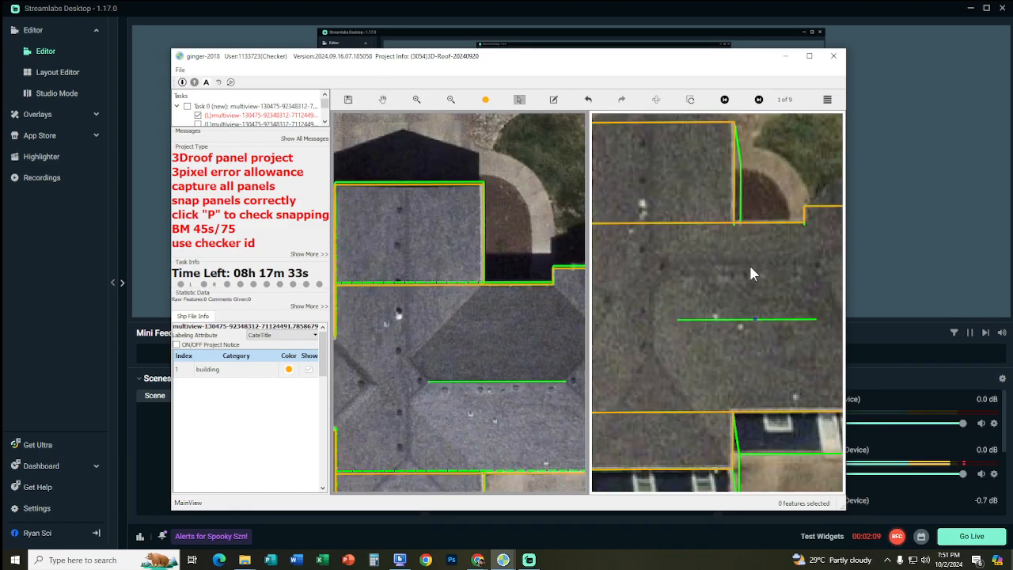
pyautogui.moveTo(755, 319); pyautogui.dragTo(753, 264)
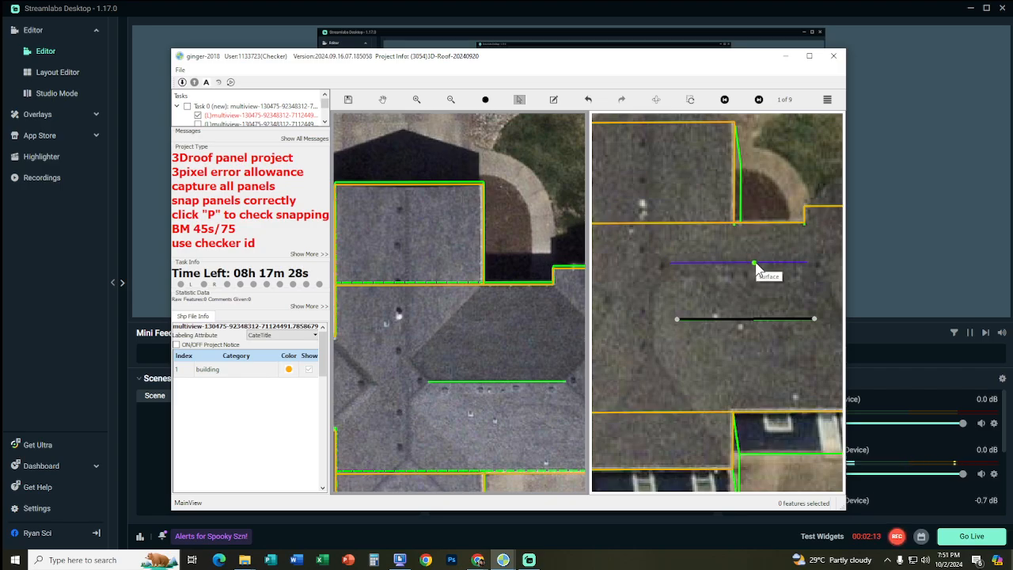
pyautogui.scroll(-2, 485, 408)
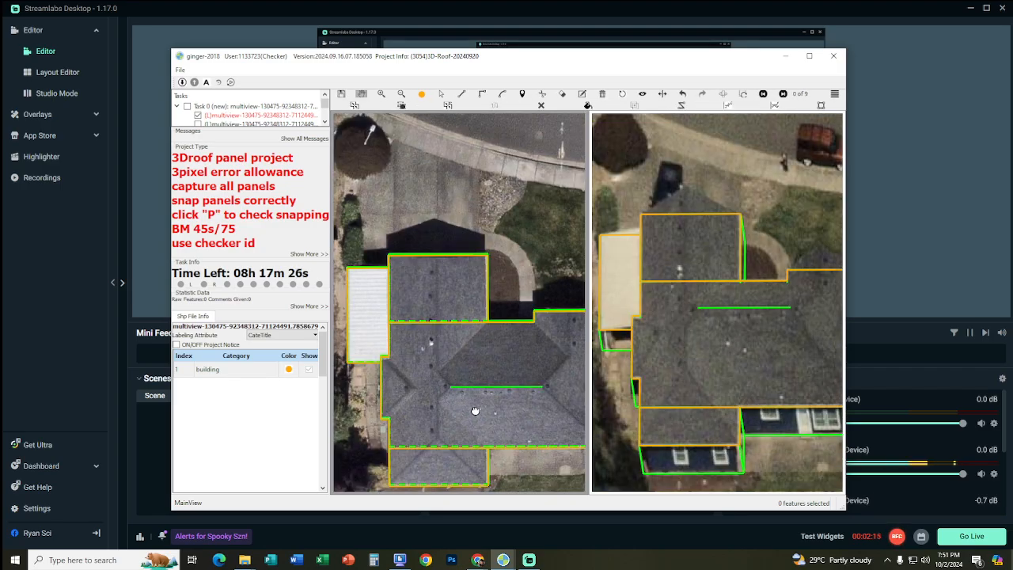
# Check the ridge line's position against the roof in the second and third paired images
pyautogui.moveTo(699, 367); pyautogui.dragTo(693, 313)
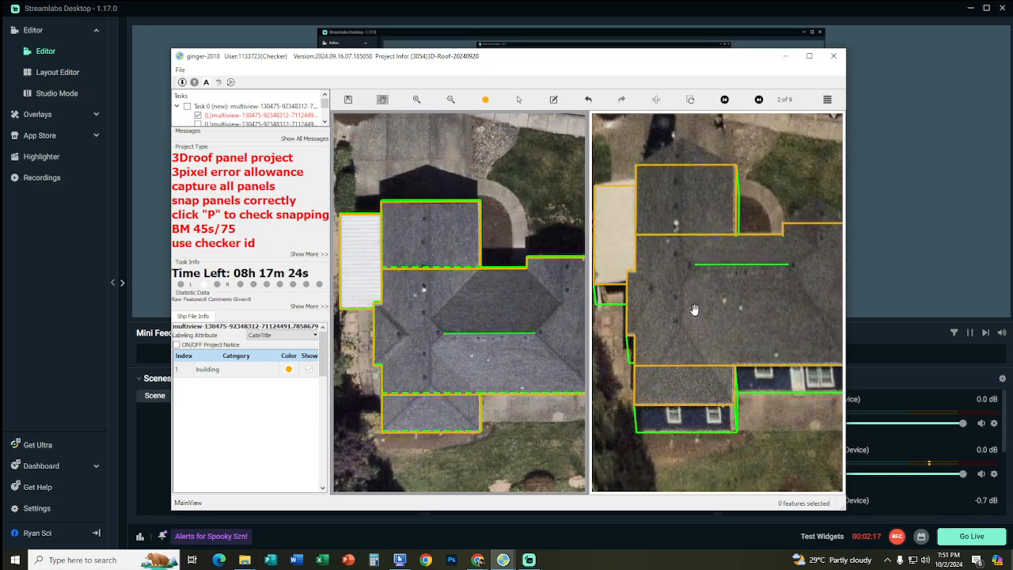
pyautogui.click(527, 324)
pyautogui.press('Right')
pyautogui.click(721, 237)
pyautogui.moveTo(721, 236); pyautogui.dragTo(640, 218)
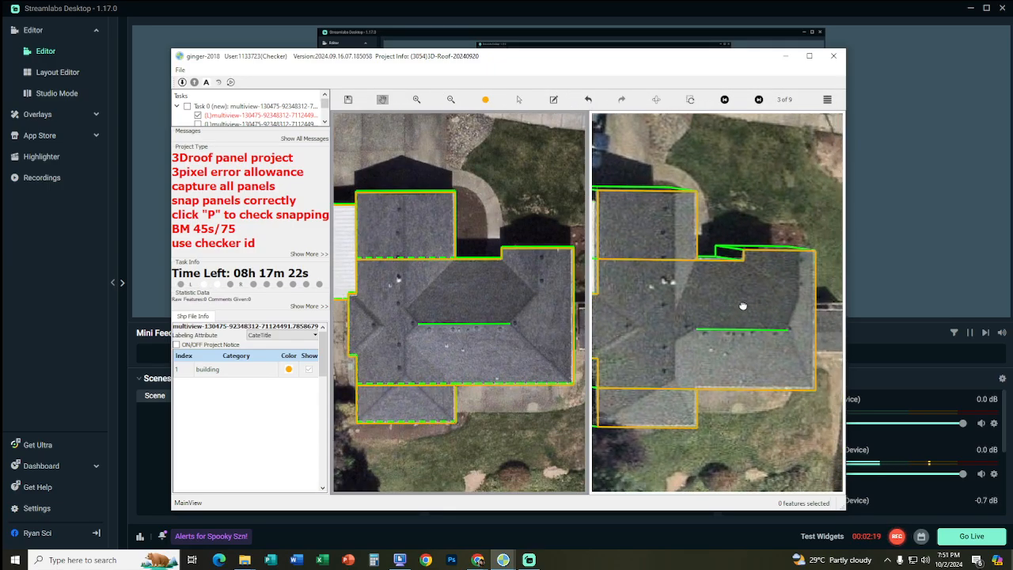
pyautogui.scroll(3, 759, 317)
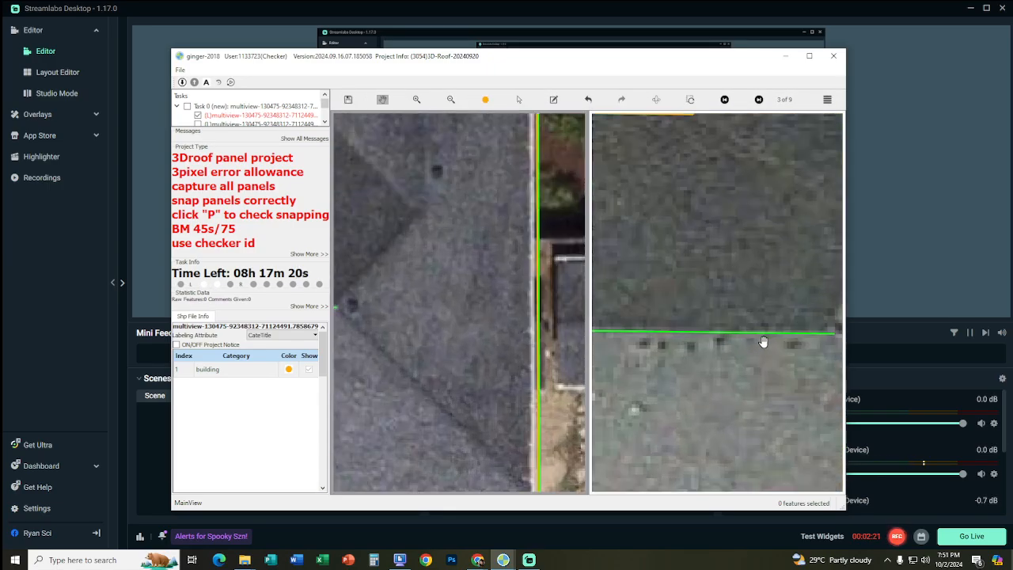
pyautogui.scroll(-2, 673, 339)
pyautogui.scroll(-1, 462, 323)
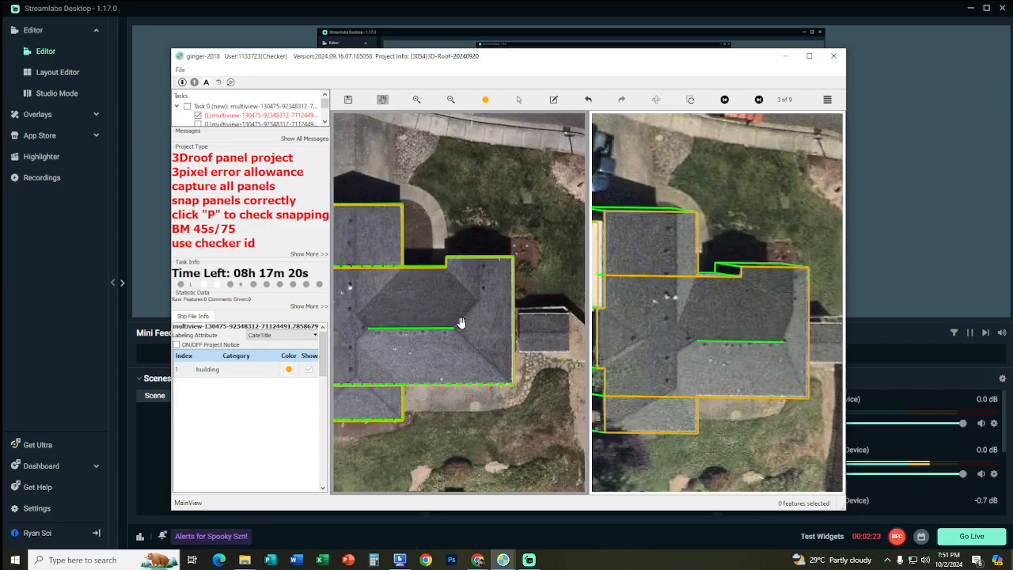
# Draw the main wing's front slope panel from the ridge's far end through both front eave corners to its patio-side end
pyautogui.scroll(2, 469, 326)
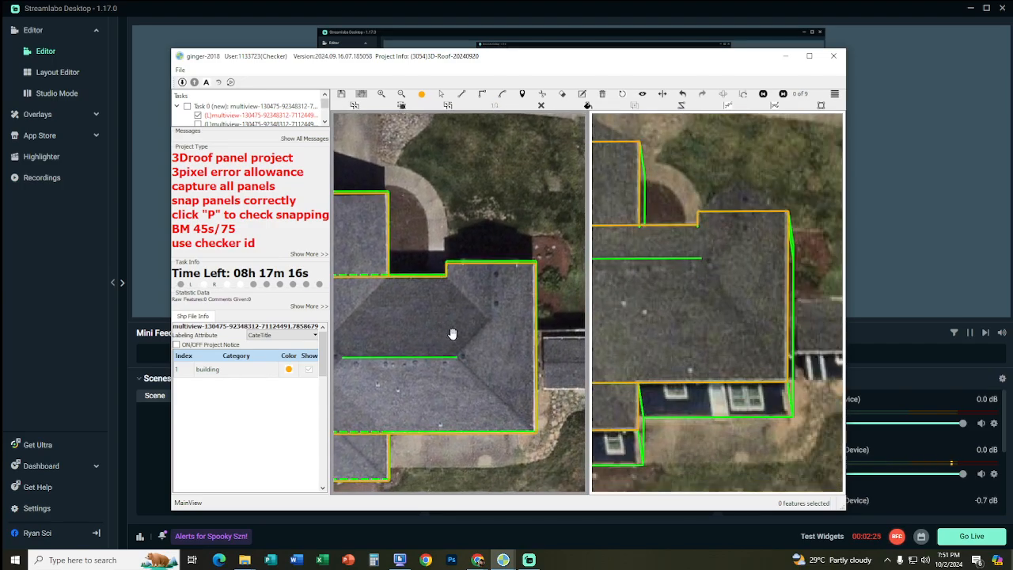
pyautogui.scroll(2, 455, 334)
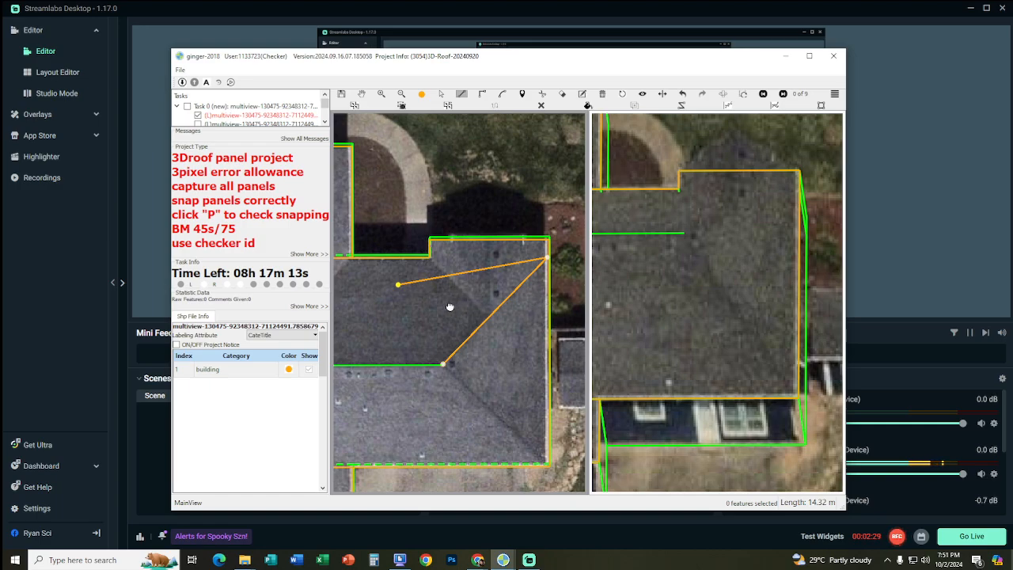
pyautogui.moveTo(450, 307); pyautogui.dragTo(546, 309, button='middle')
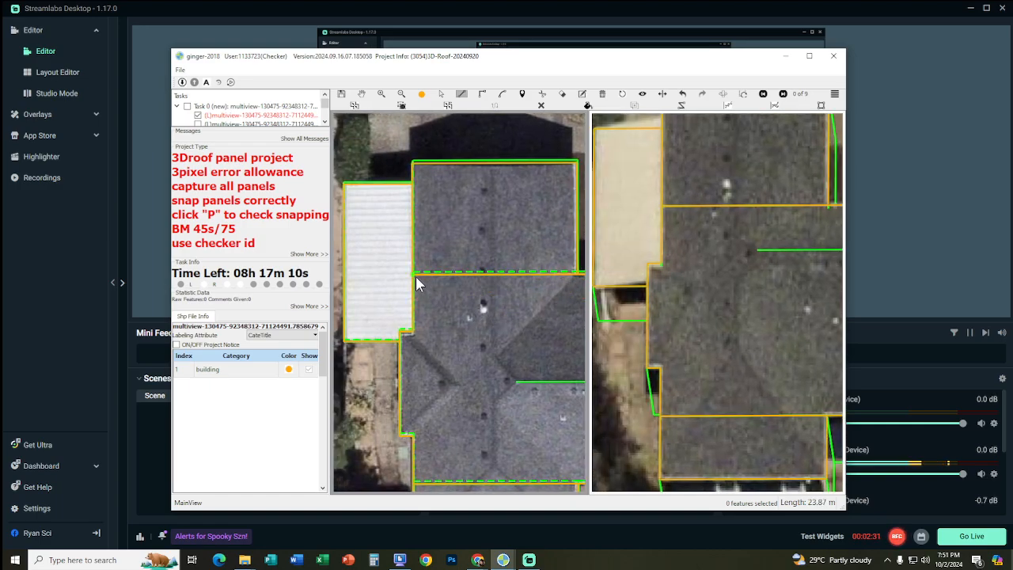
pyautogui.doubleClick(516, 382)
pyautogui.moveTo(530, 353); pyautogui.dragTo(485, 278)
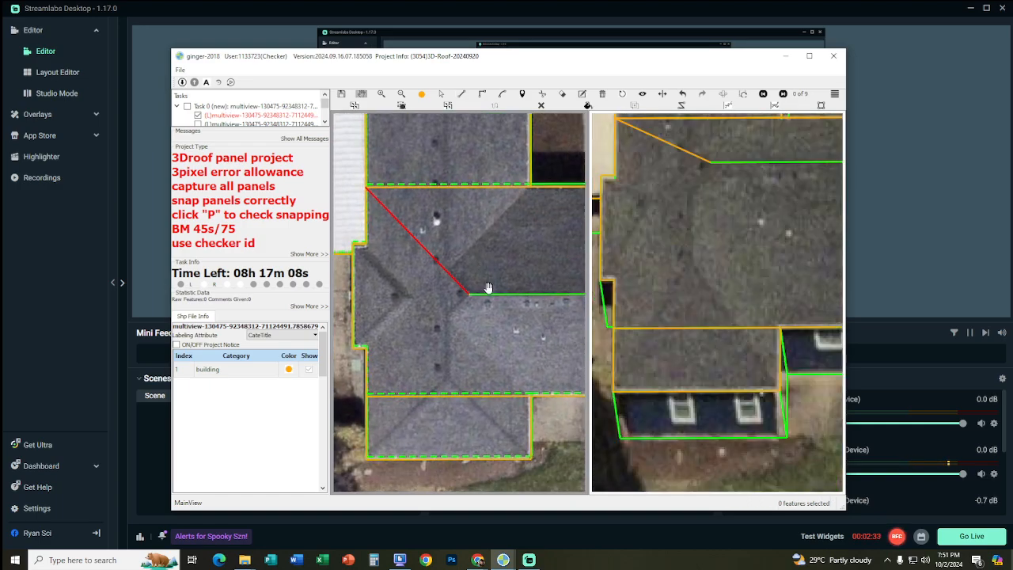
# Draw the rear slope panel from the patio-side ridge end through both rear eave corners to the ridge's far end
pyautogui.moveTo(487, 290); pyautogui.dragTo(522, 296, button='middle')
pyautogui.click(461, 277)
pyautogui.click(394, 420)
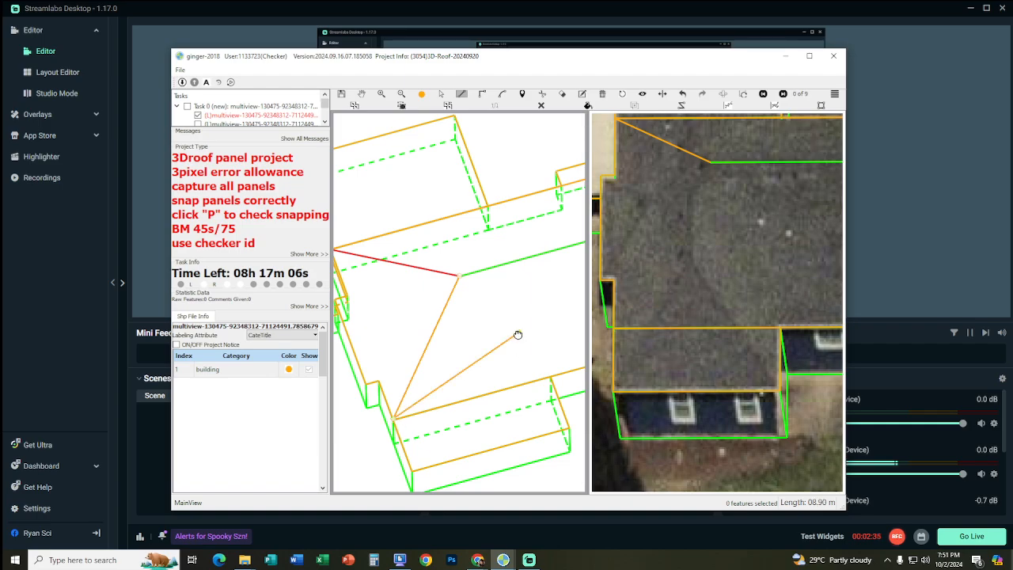
pyautogui.moveTo(519, 334); pyautogui.dragTo(386, 382, button='middle')
pyautogui.moveTo(538, 378); pyautogui.dragTo(497, 385, button='middle')
pyautogui.click(539, 374)
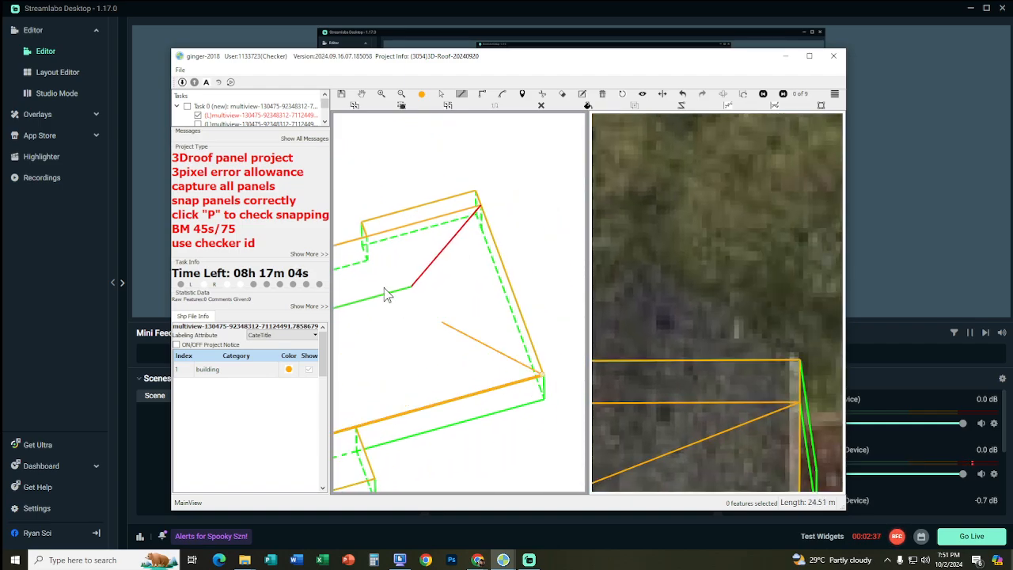
pyautogui.doubleClick(411, 295)
# Draw the triangular hip panel at the main wing's far end between the front corner, ridge end and rear corner
pyautogui.click(482, 207)
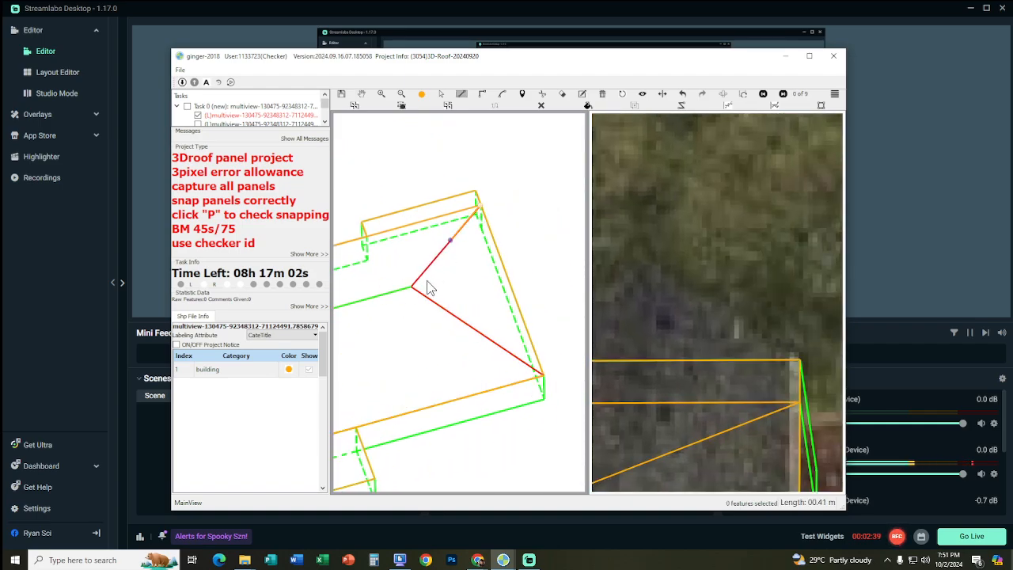
pyautogui.click(412, 287)
pyautogui.click(542, 375)
pyautogui.rightClick(440, 346)
# Draw the triangular hip panel on the patio cover side between the ridge end and the front and rear eave corners
pyautogui.moveTo(340, 338); pyautogui.dragTo(557, 319, button='middle')
pyautogui.click(480, 308)
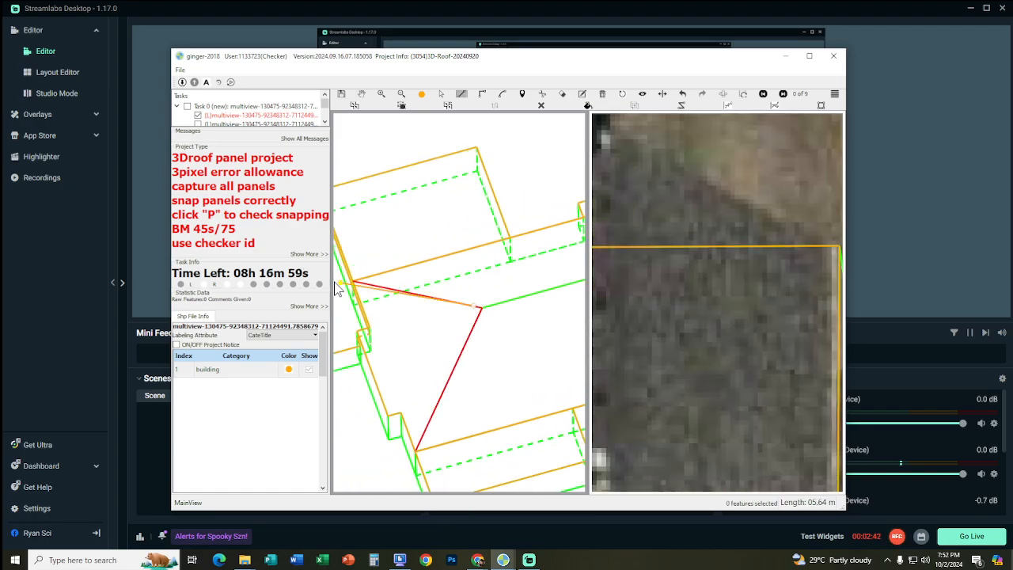
pyautogui.click(417, 449)
pyautogui.rightClick(506, 346)
pyautogui.scroll(2, 475, 339)
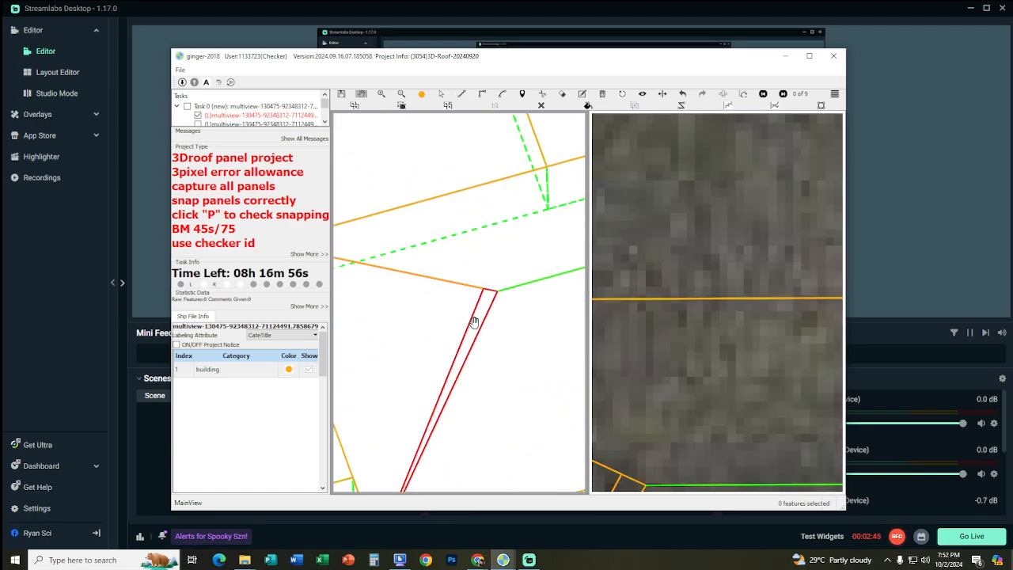
pyautogui.scroll(-6, 489, 362)
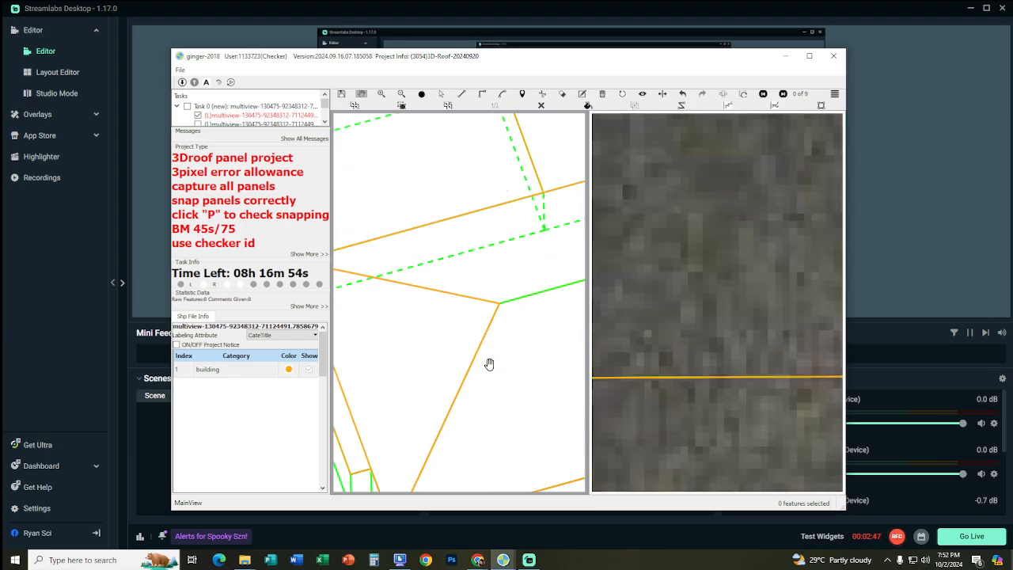
pyautogui.scroll(8, 495, 319)
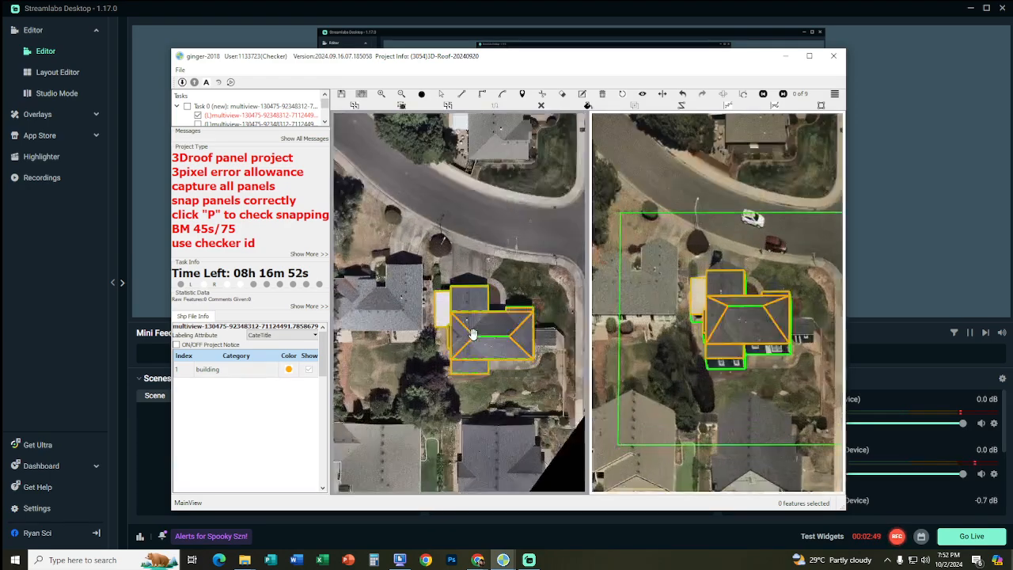
# Draw a straight line along the patio-side cross ridge from the rear hip line toward the rear eave
pyautogui.press('space')
pyautogui.scroll(-2, 494, 376)
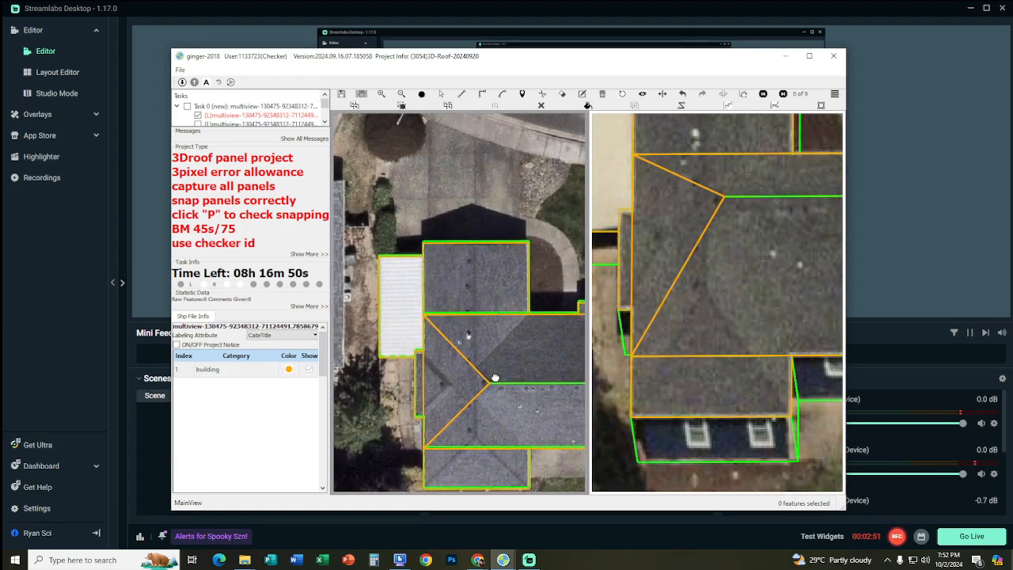
pyautogui.scroll(1, 491, 372)
pyautogui.moveTo(490, 371); pyautogui.dragTo(469, 238)
pyautogui.scroll(1, 463, 316)
pyautogui.moveTo(467, 316); pyautogui.dragTo(476, 268)
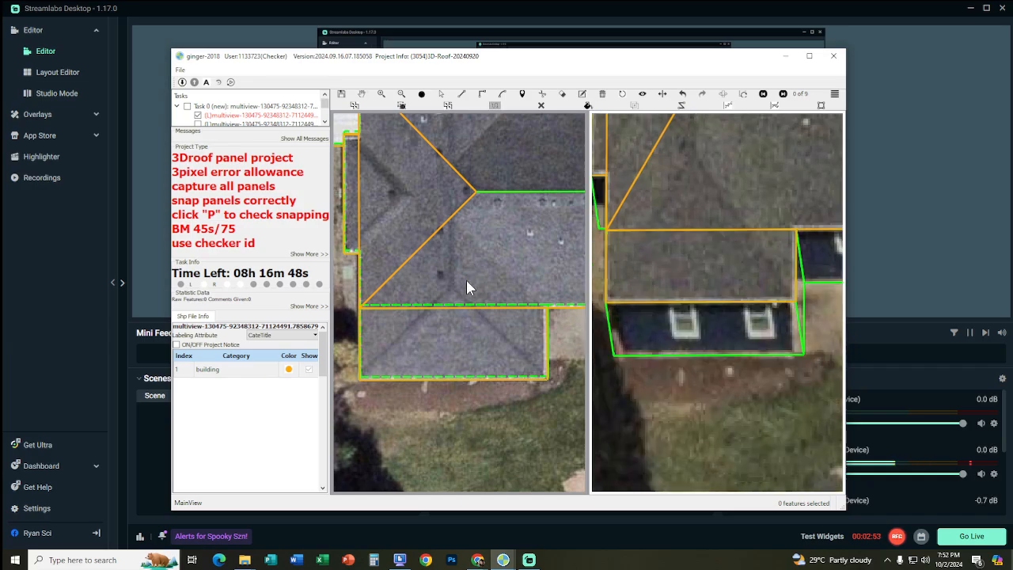
pyautogui.click(452, 217)
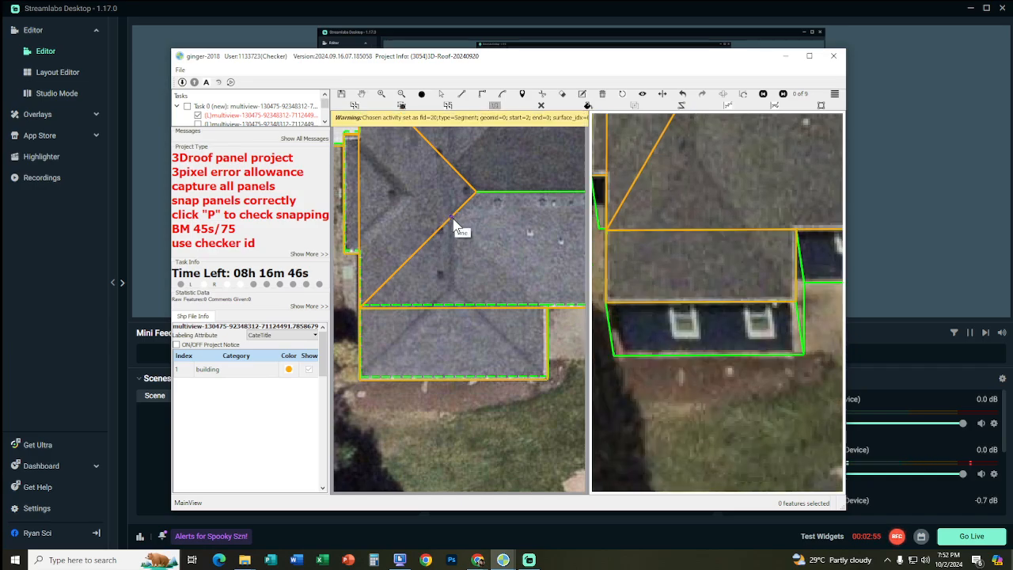
pyautogui.click(452, 217)
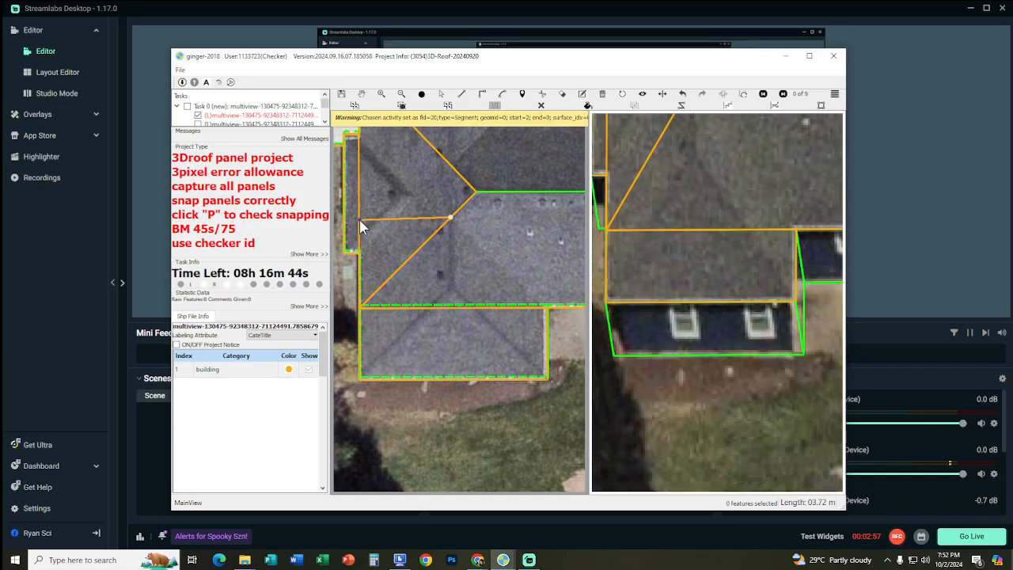
pyautogui.moveTo(360, 223)
pyautogui.click(450, 285)
pyautogui.rightClick(450, 285)
# Draw a straight cross-ridge line from the rear hip line forward to the front wing's outer eave
pyautogui.moveTo(509, 222); pyautogui.dragTo(528, 402, button='middle')
pyautogui.moveTo(506, 326); pyautogui.dragTo(496, 383, button='middle')
pyautogui.moveTo(487, 225); pyautogui.dragTo(486, 213, button='middle')
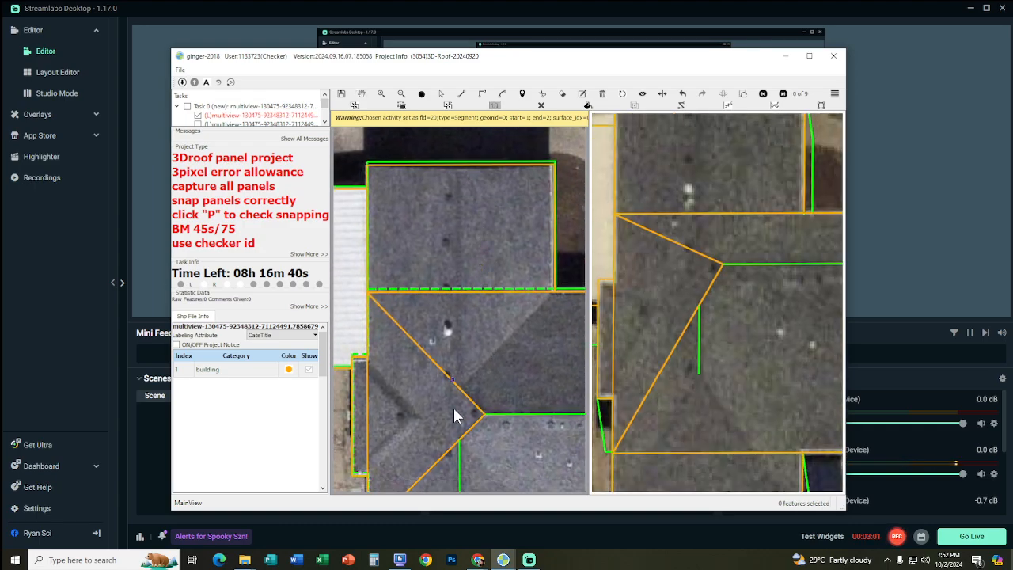
pyautogui.click(459, 439)
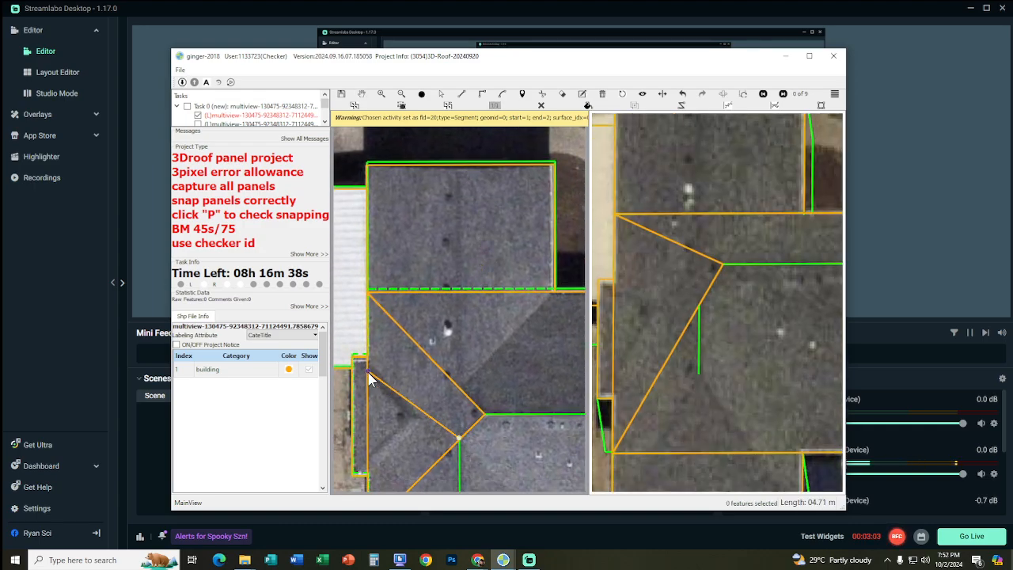
pyautogui.moveTo(369, 372)
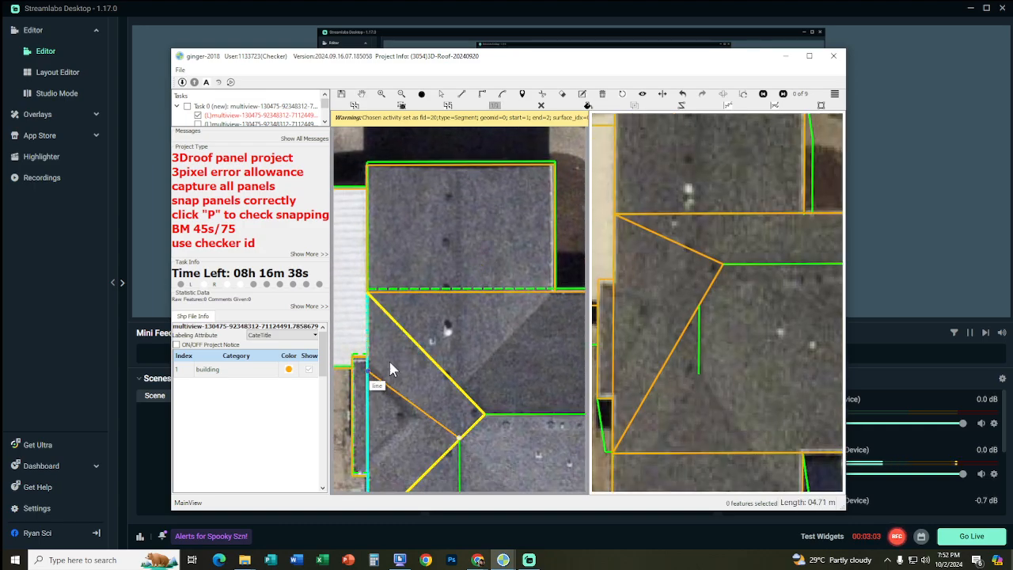
pyautogui.click(460, 174)
pyautogui.scroll(-2, 473, 221)
pyautogui.scroll(2, 475, 244)
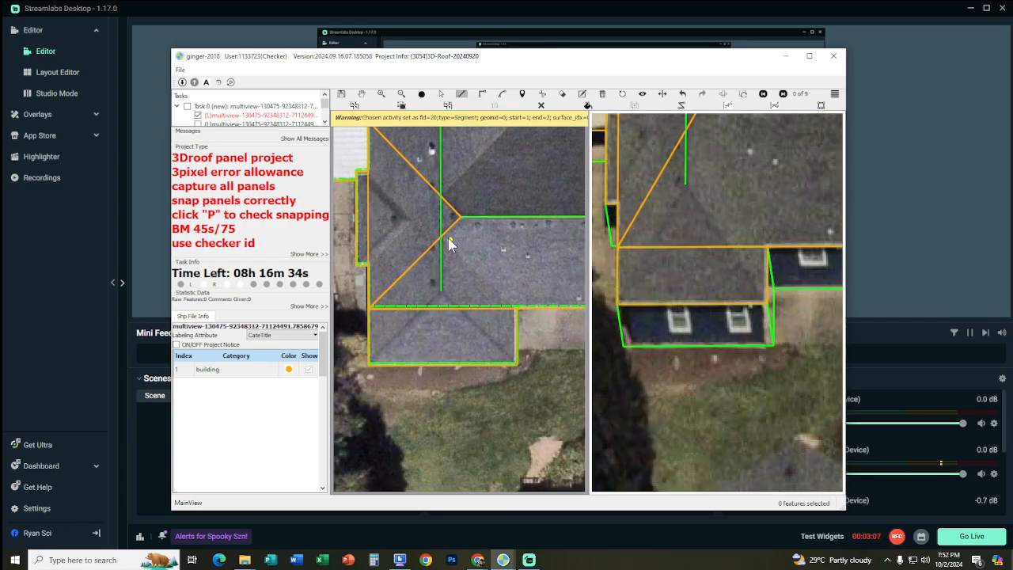
# Draw the rear wing's slope panel away from the patio, from the hip line through the inner and outer eave corners to the ridge end
pyautogui.click(441, 238)
pyautogui.click(520, 366)
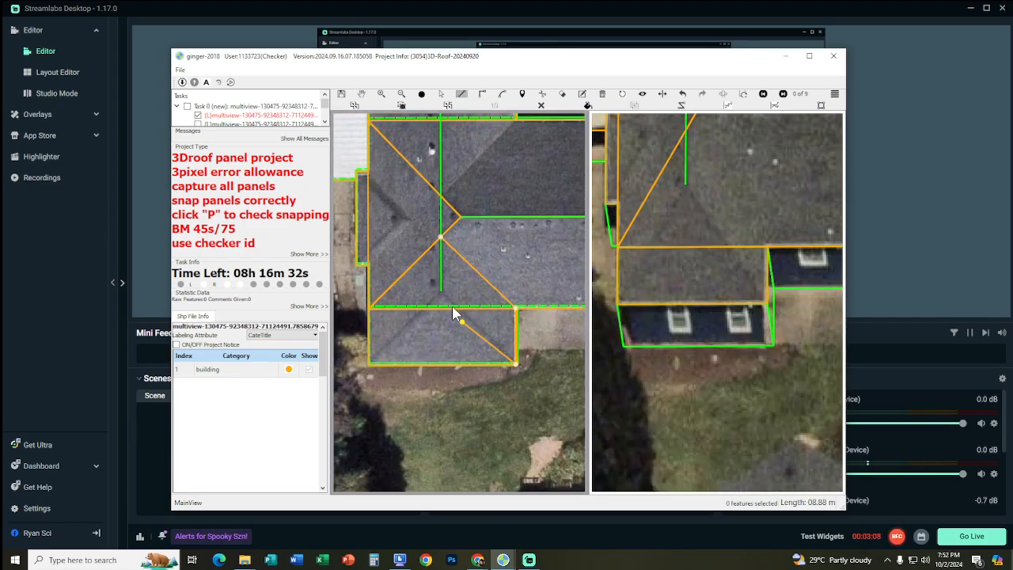
pyautogui.doubleClick(441, 291)
# Draw the rear wing's patio-side slope panel from the hip line through the ridge end and the outer and inner eave corners, checking it in 3D
pyautogui.click(441, 238)
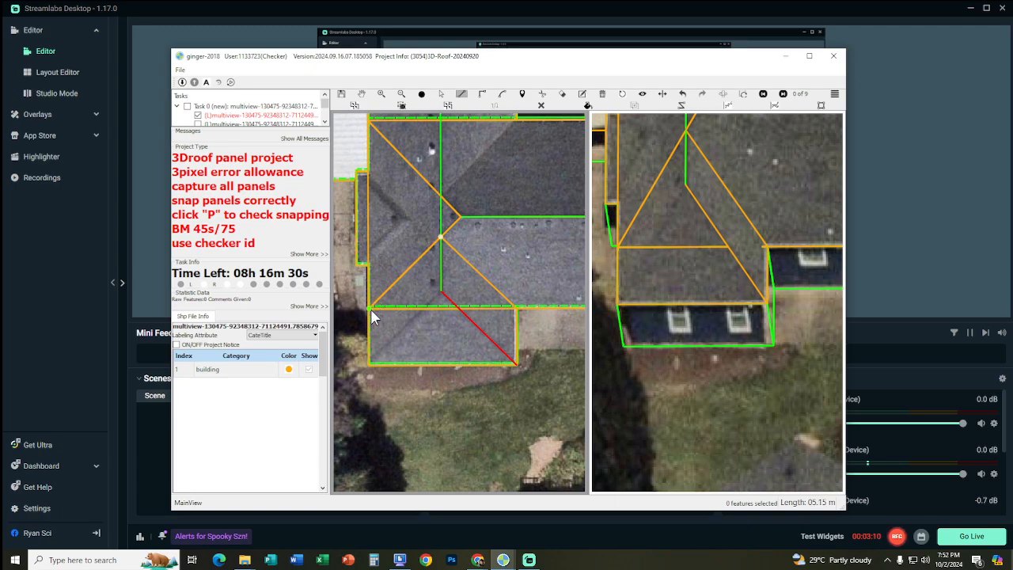
pyautogui.press('p')
pyautogui.moveTo(374, 315); pyautogui.dragTo(430, 277)
pyautogui.click(418, 247)
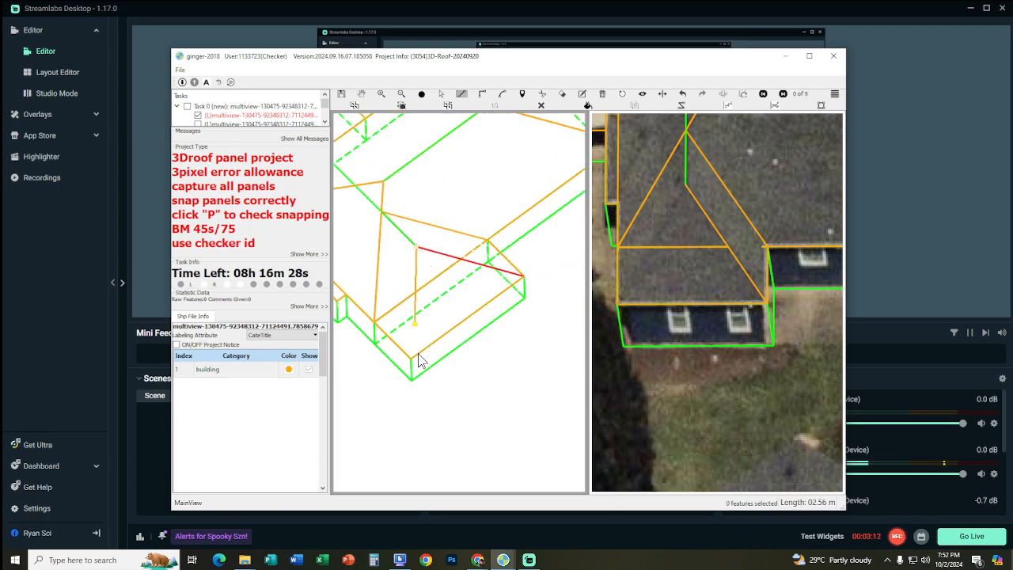
pyautogui.click(411, 358)
pyautogui.click(375, 322)
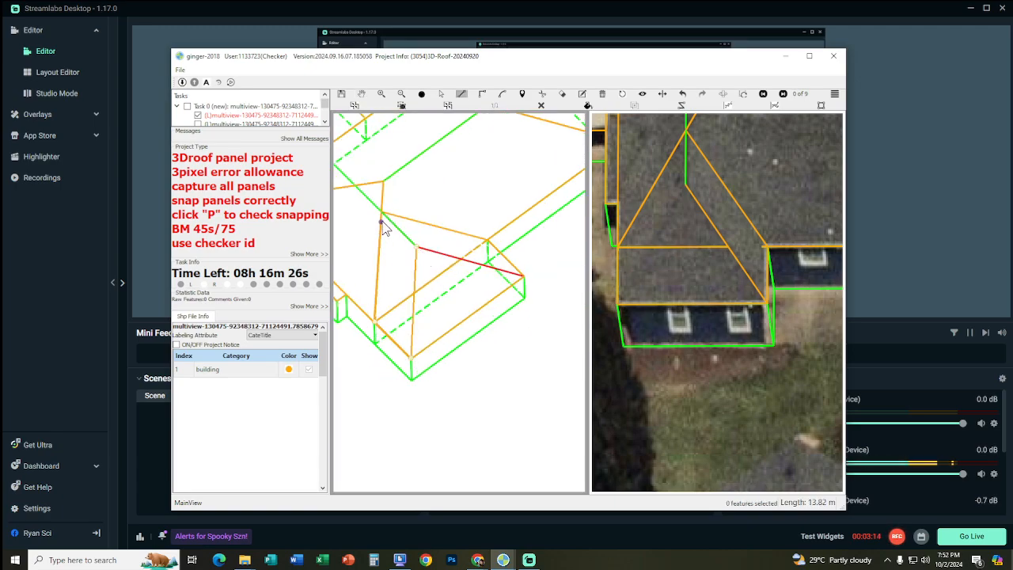
pyautogui.press('p')
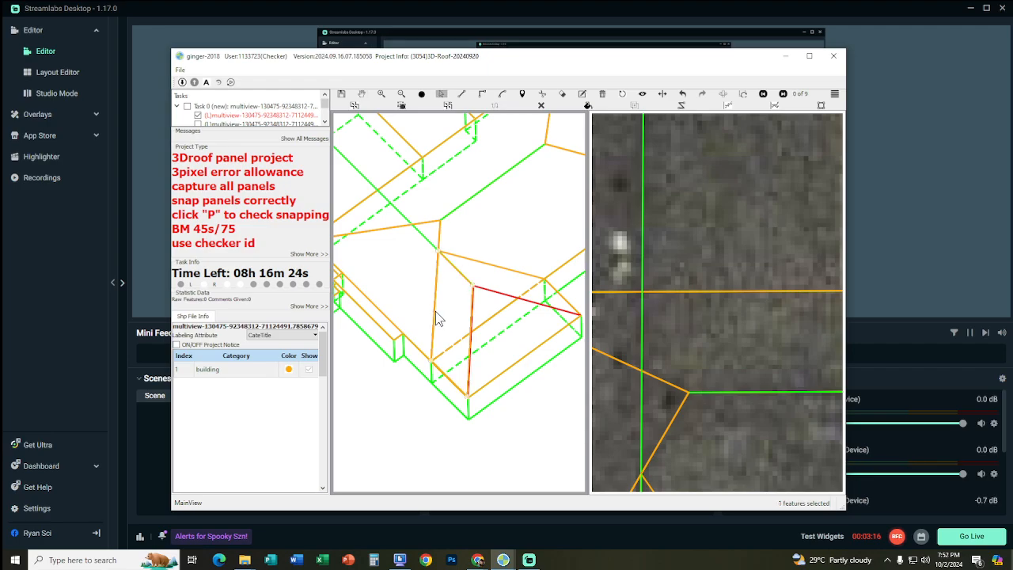
# Merge the rear wing's patio-side slope panel with the adjoining patio-side hip panel
pyautogui.hotkey('ctrl', 's')
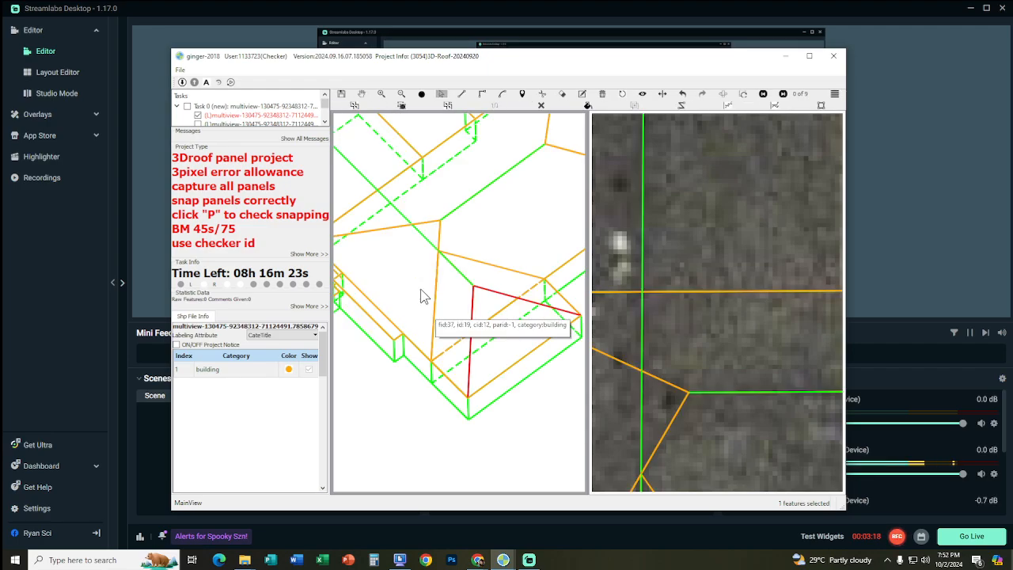
pyautogui.click(442, 298)
pyautogui.click(458, 316)
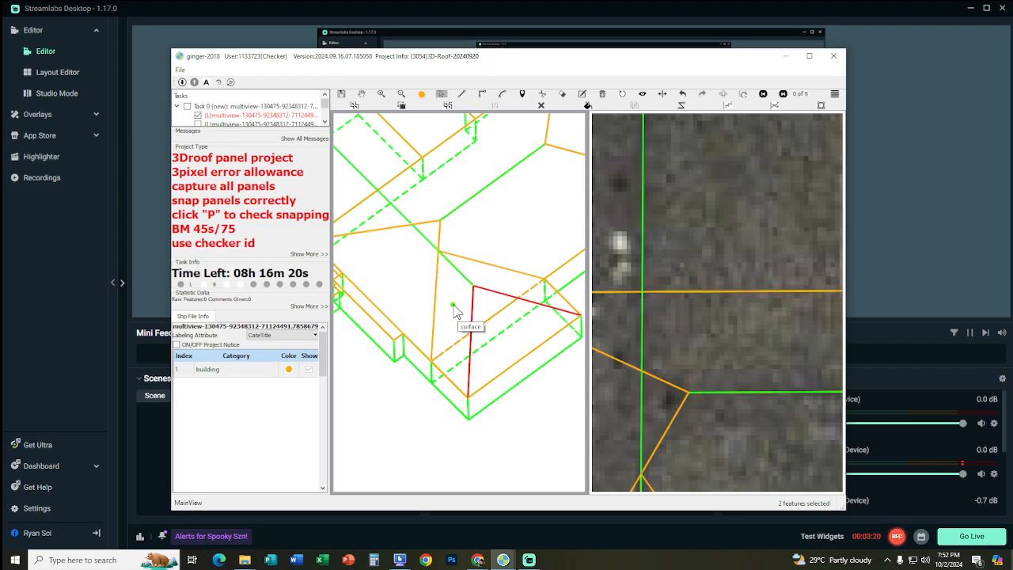
pyautogui.click(418, 287)
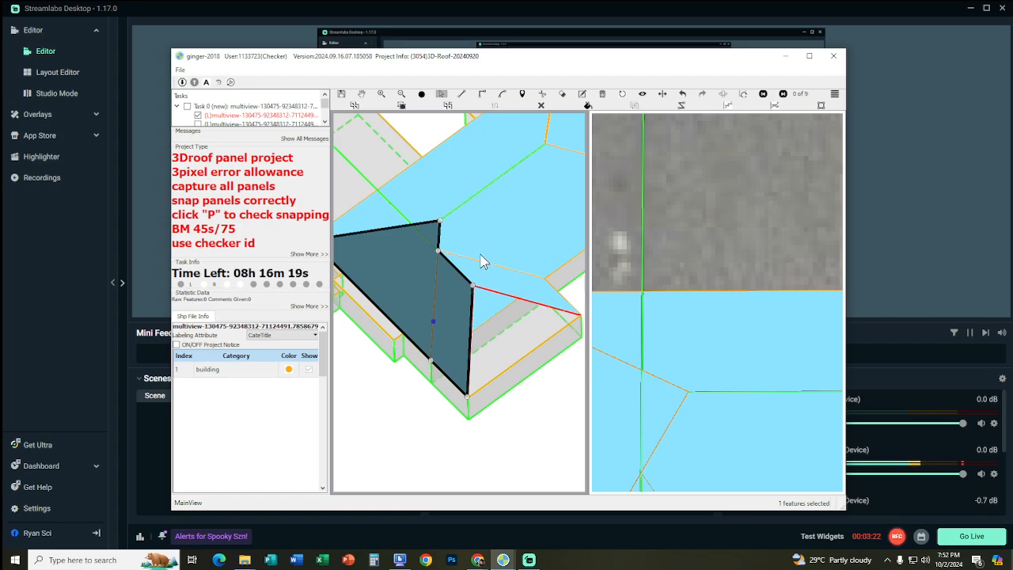
# Trim the main rear slope panel along its valley with the rear wing's adjoining slope panel
pyautogui.press('h')
pyautogui.moveTo(509, 254); pyautogui.dragTo(478, 267)
pyautogui.scroll(2, 471, 326)
pyautogui.moveTo(470, 325); pyautogui.dragTo(465, 351)
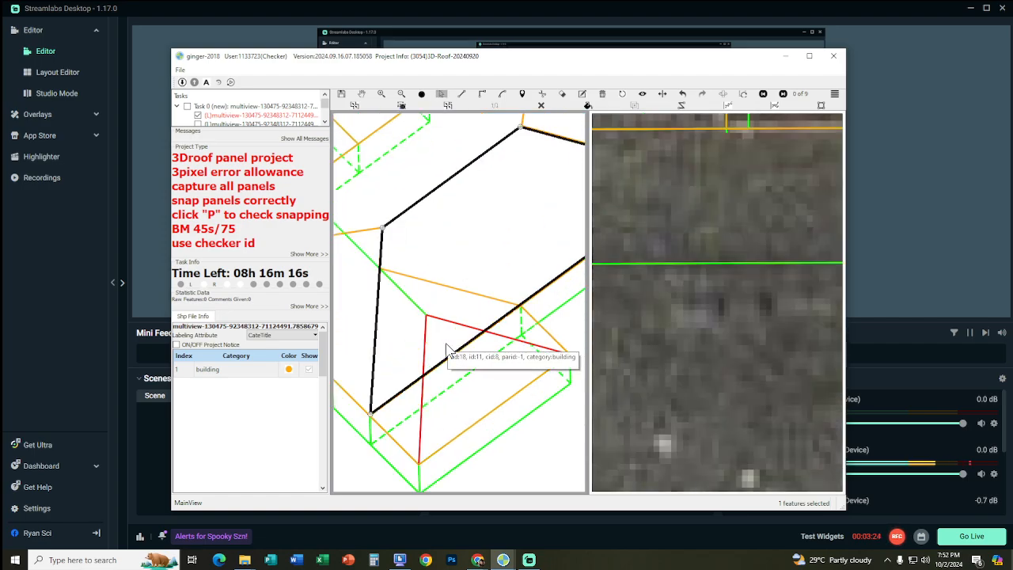
pyautogui.press('h')
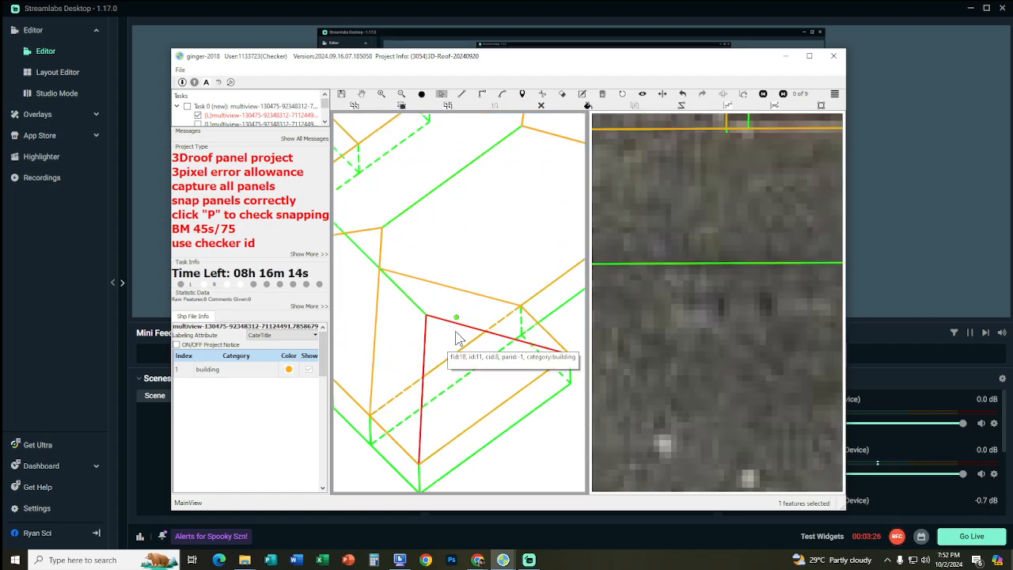
pyautogui.click(469, 301)
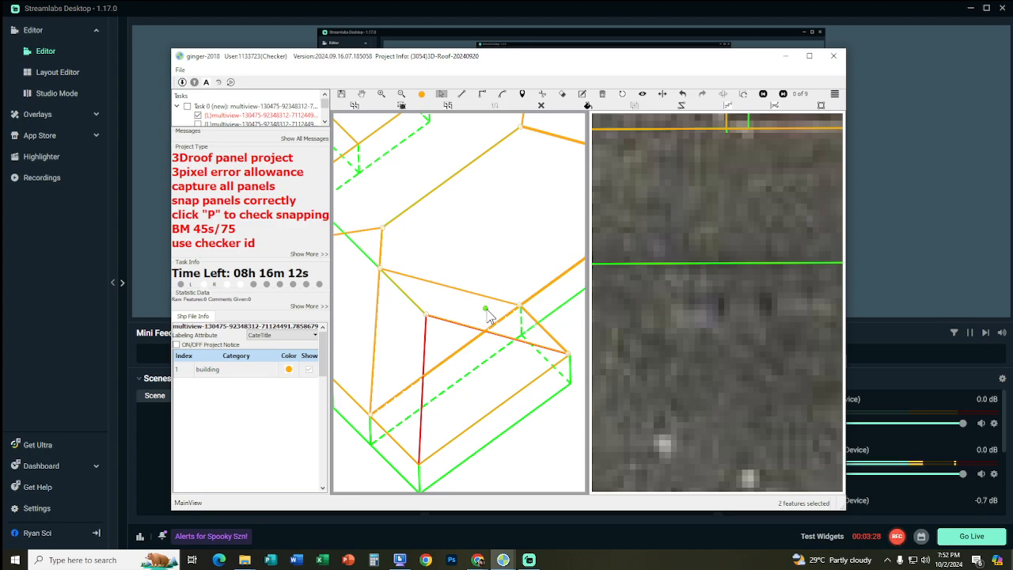
pyautogui.press('Escape')
pyautogui.scroll(-2, 458, 368)
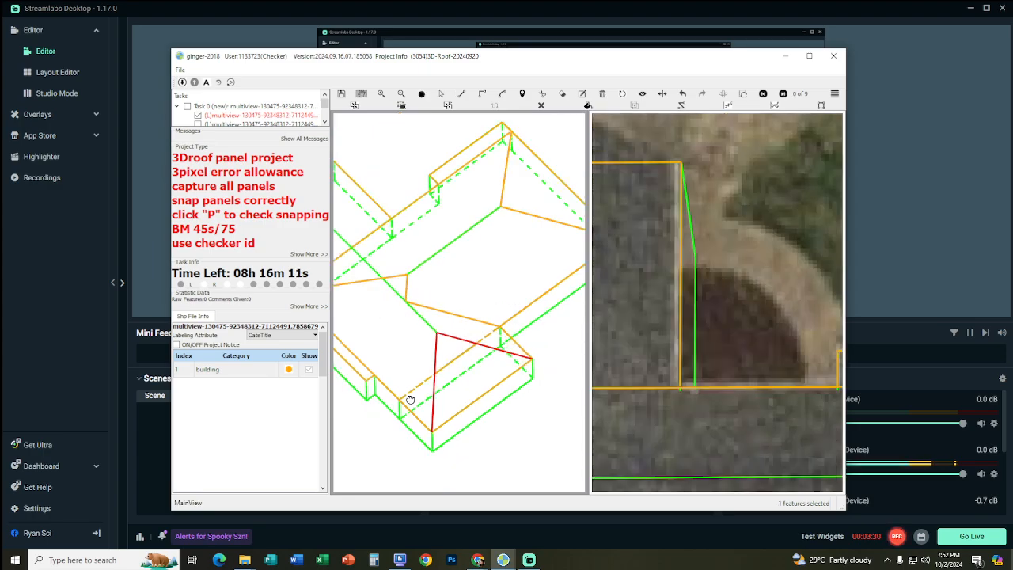
# Merge the rear wing's base outline with the main outline and draw the wing's triangular hip panel between the ridge end and both outer corners
pyautogui.scroll(-1, 425, 415)
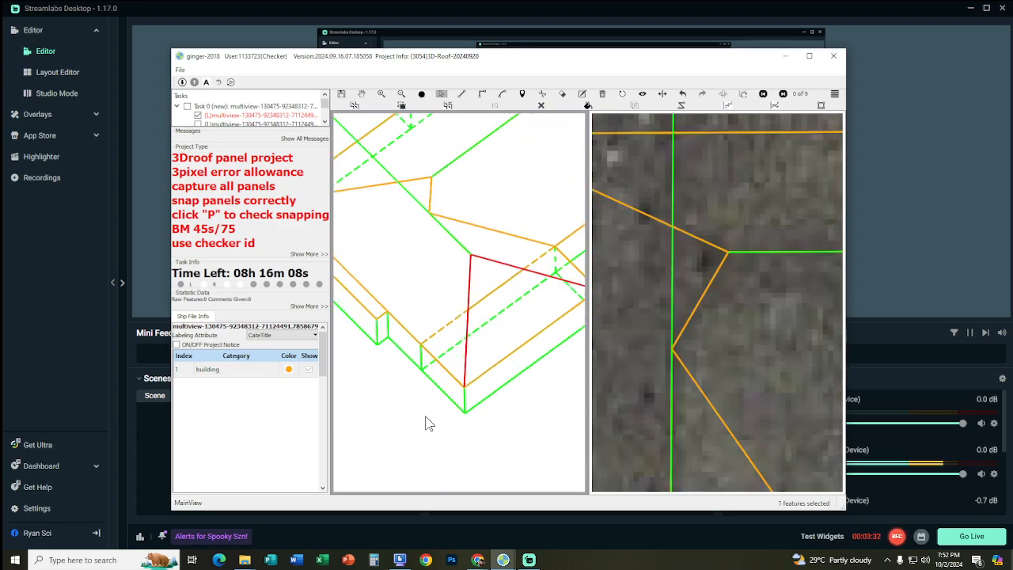
pyautogui.click(423, 414)
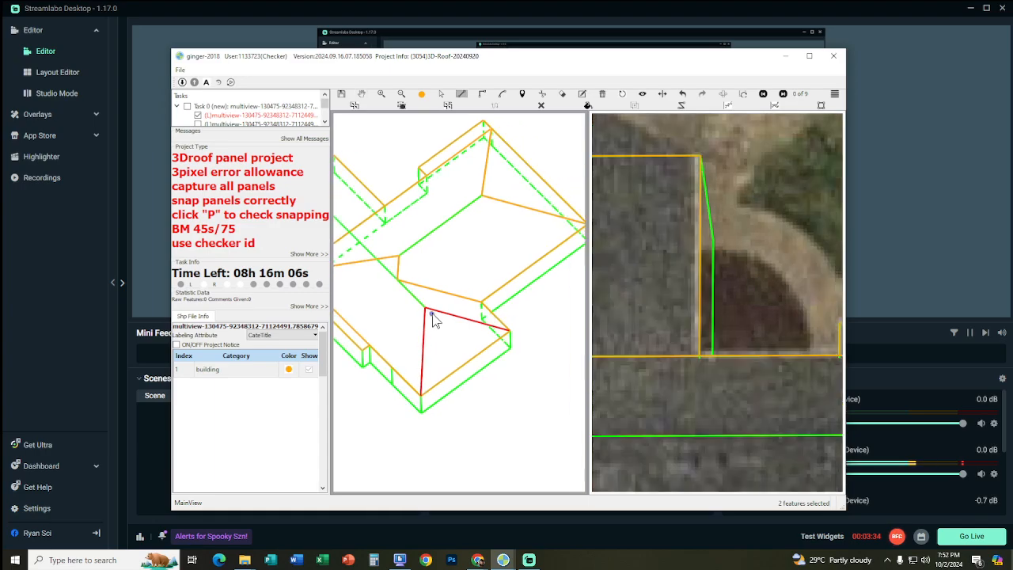
pyautogui.click(504, 352)
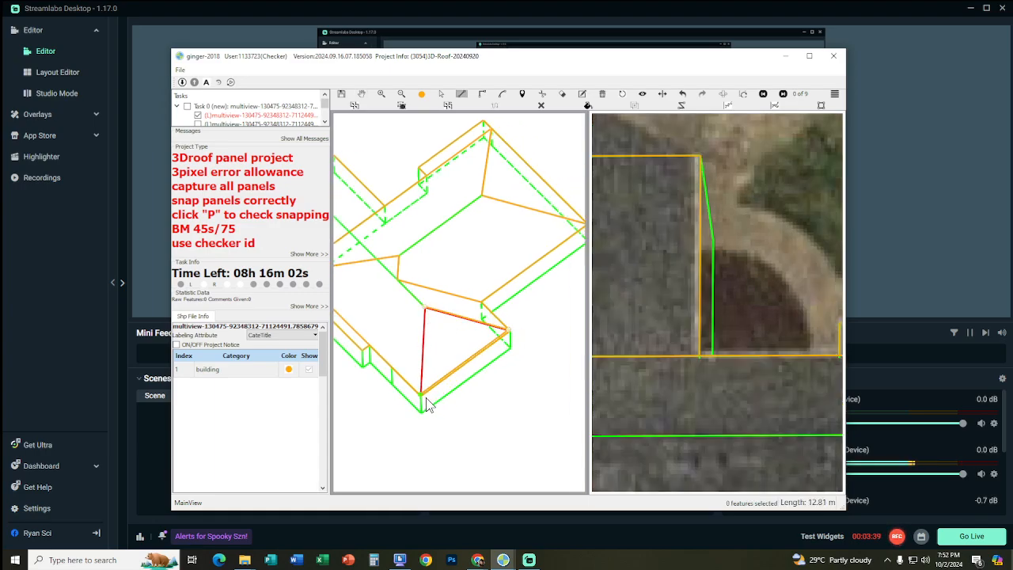
pyautogui.click(459, 256)
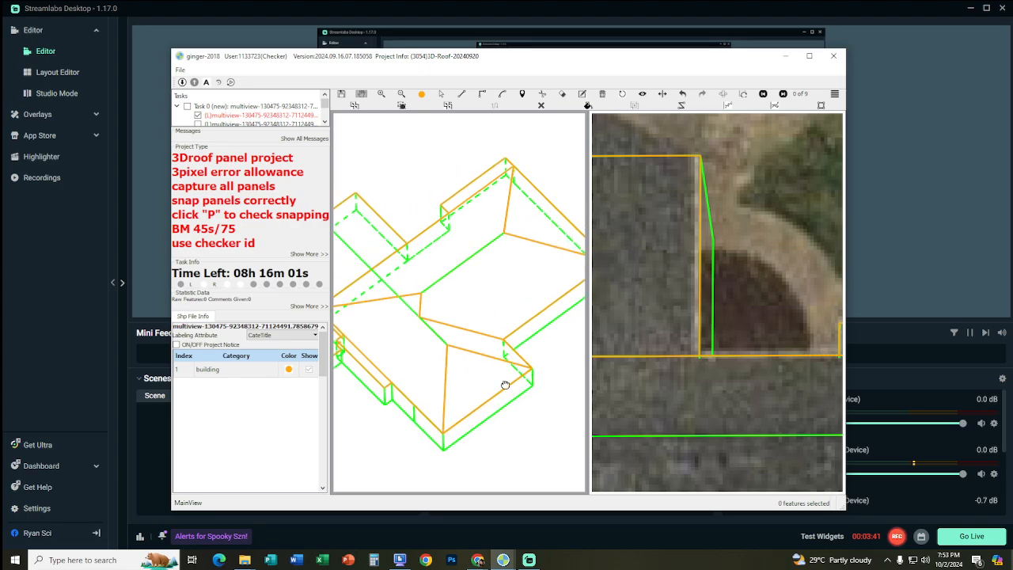
# Draw the front wing's slope panel away from the patio, between its inner eave corner, the ridge and its outer eave corner
pyautogui.press('n')
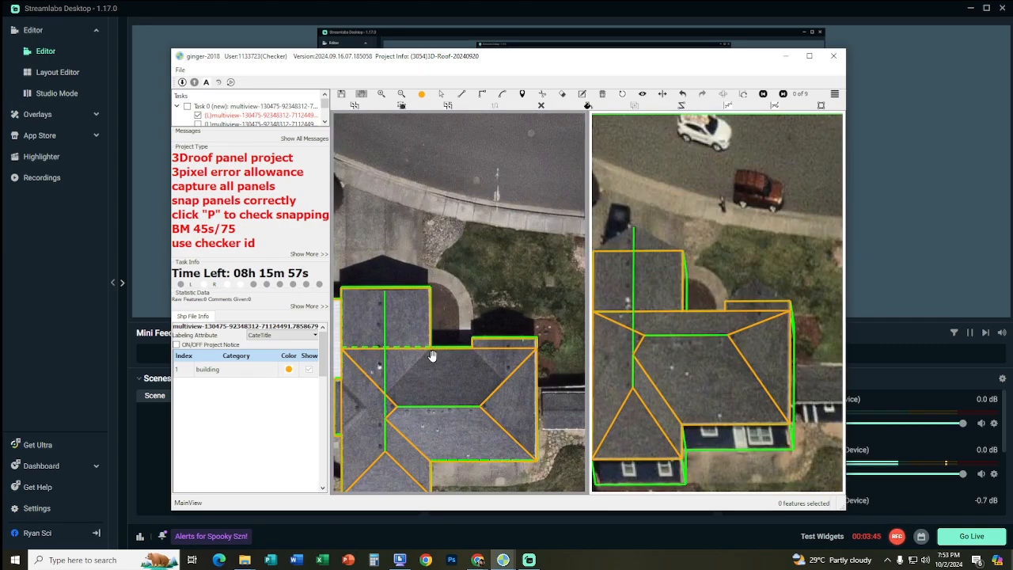
pyautogui.scroll(2, 434, 330)
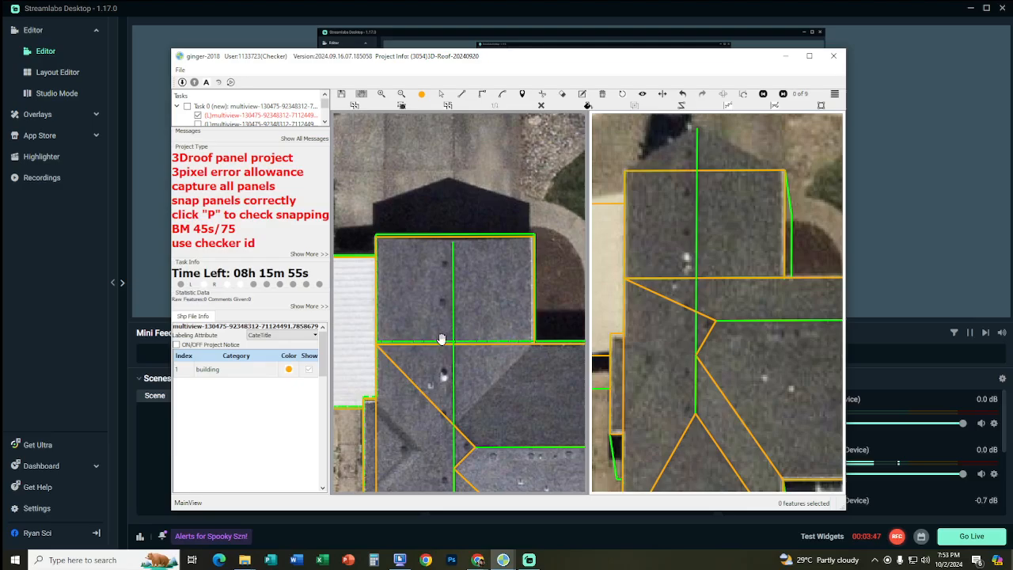
pyautogui.click(533, 343)
pyautogui.click(453, 421)
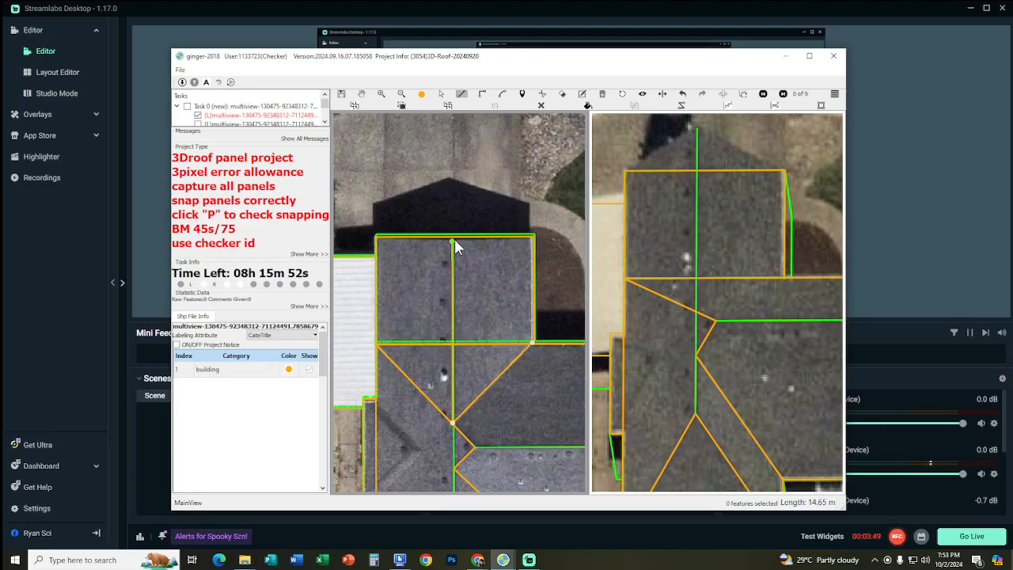
pyautogui.click(508, 242)
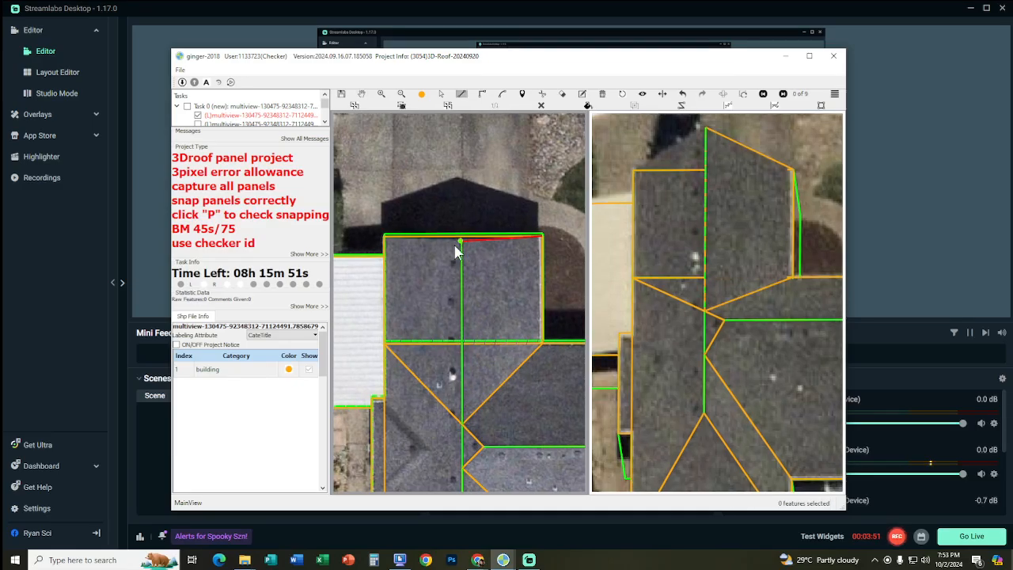
# Draw the front wing's patio-side slope panel from the ridge's front end through both patio-side eave corners to the front hip line
pyautogui.click(458, 242)
pyautogui.click(388, 345)
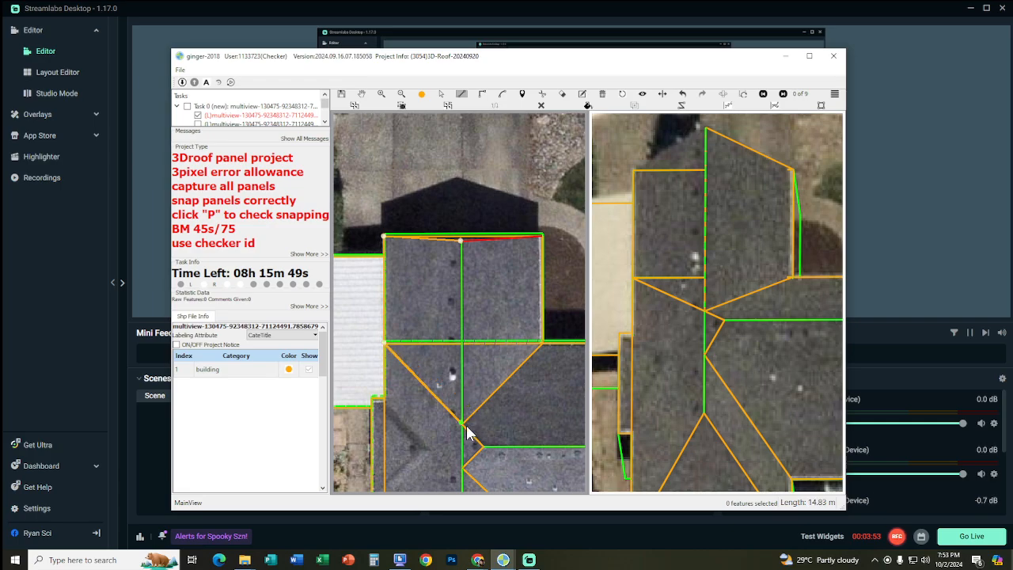
pyautogui.click(491, 395)
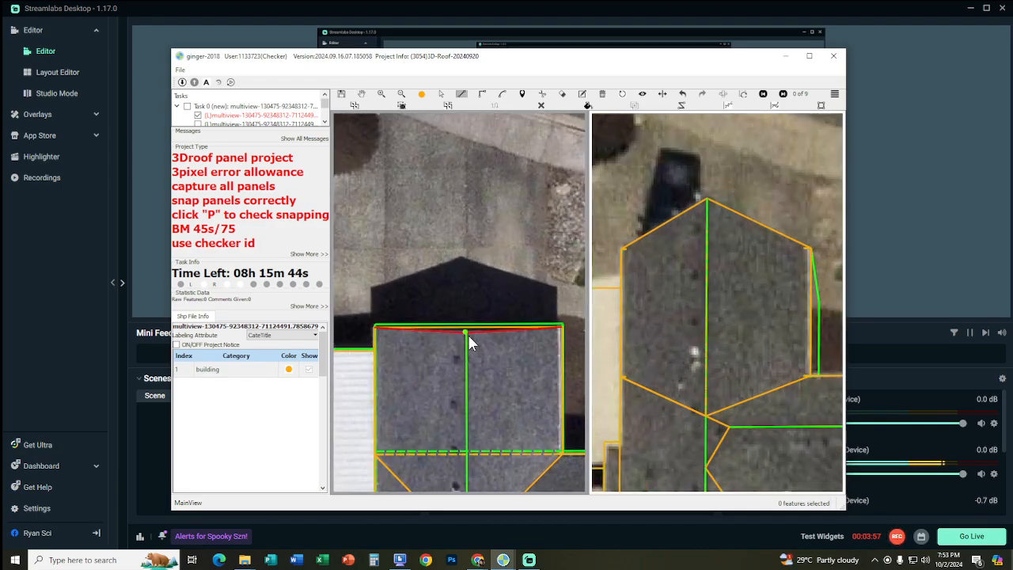
# Draw the triangular gable face at the front wing's end between the ridge end and both outer eave corners
pyautogui.click(467, 333)
pyautogui.click(560, 326)
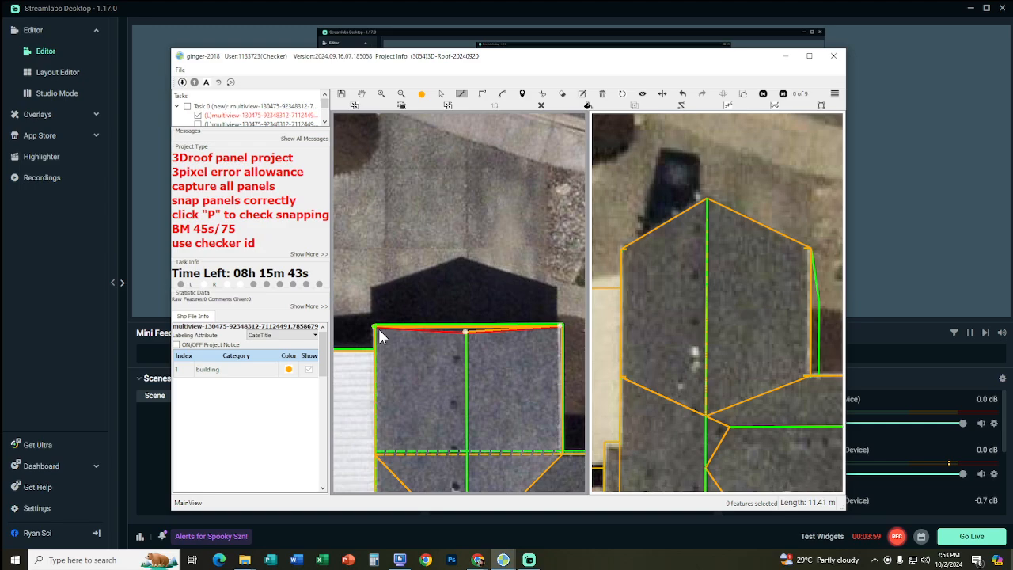
pyautogui.click(426, 382)
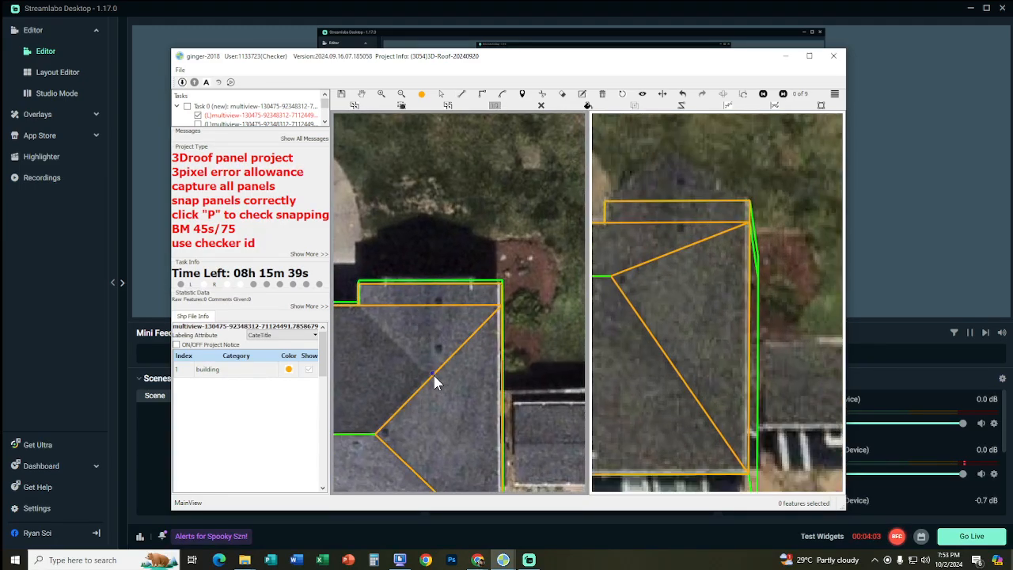
# Draw a straight ridge line for the small front gable from the far-end hip line to the gable's front edge
pyautogui.click(433, 373)
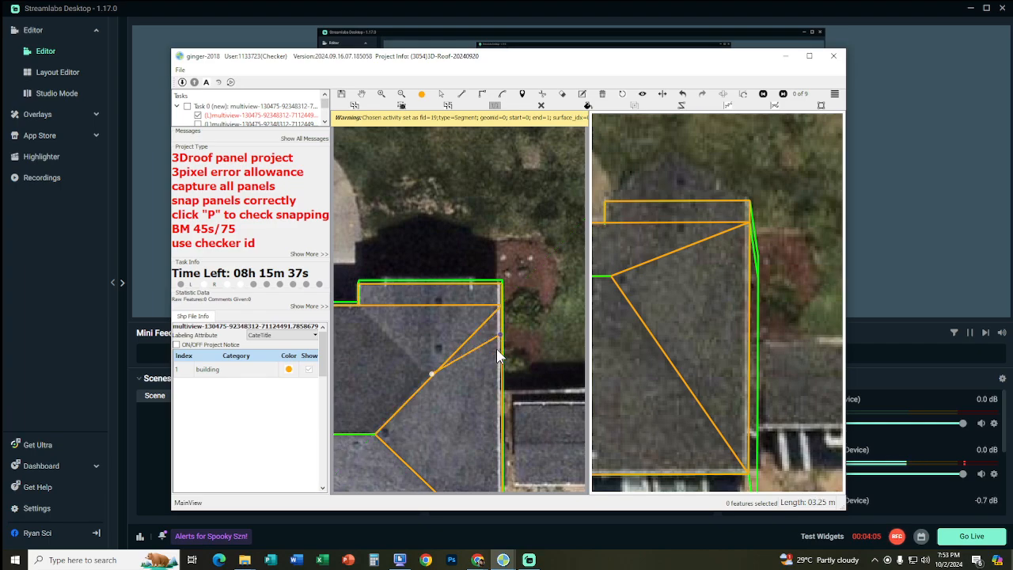
pyautogui.click(432, 287)
pyautogui.scroll(-2, 470, 363)
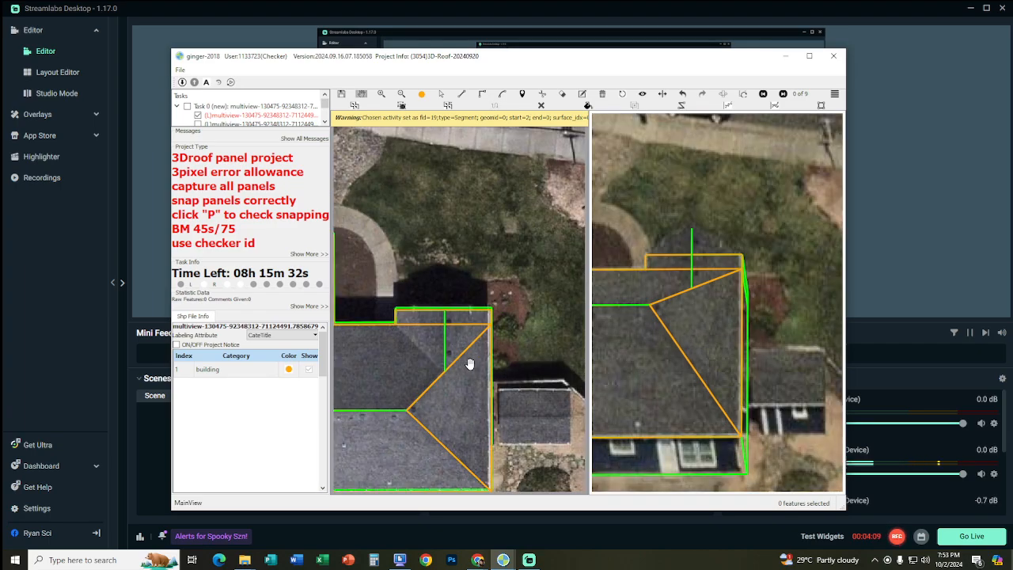
# Draw the small front gable's outer slope panel from the hip line along the ridge to the gable's outer eave corners
pyautogui.scroll(3, 469, 364)
pyautogui.click(433, 374)
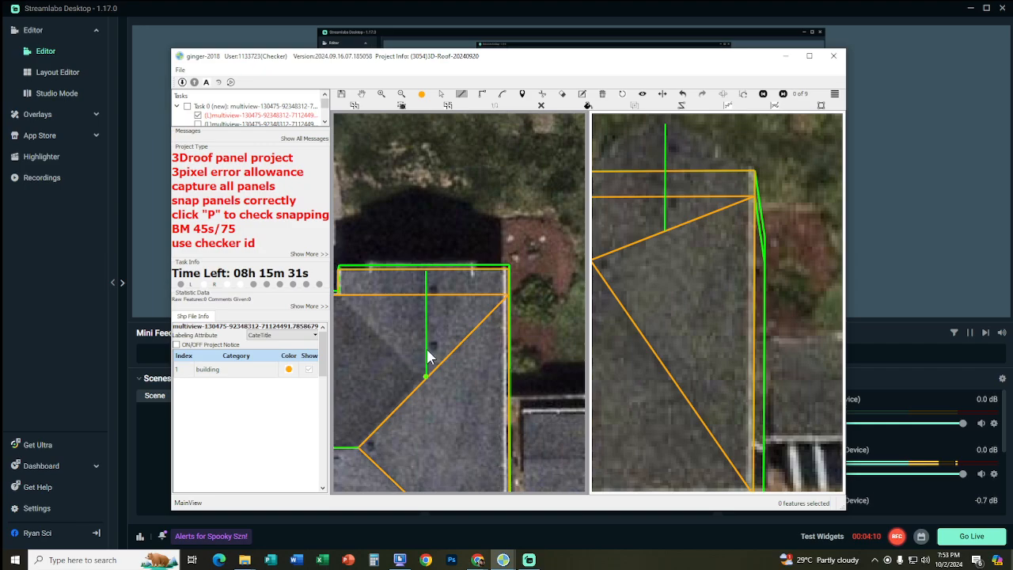
pyautogui.click(426, 271)
pyautogui.rightClick(481, 325)
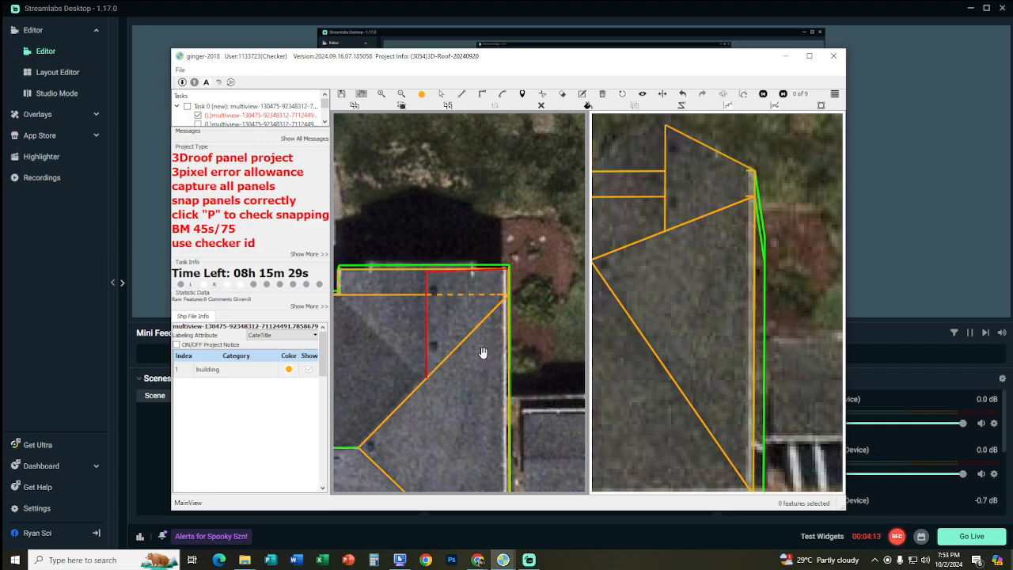
# Merge the small front gable's outer slope panel with the main wing's far-end hip panel
pyautogui.press('s')
pyautogui.click(478, 349)
pyautogui.click(452, 319)
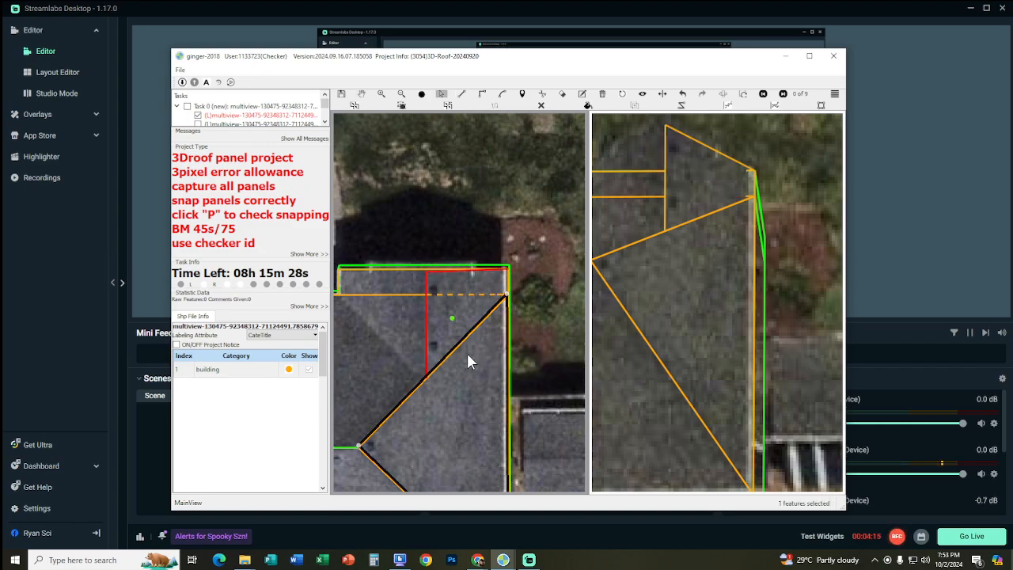
pyautogui.click(478, 351)
pyautogui.press('p')
pyautogui.press('s')
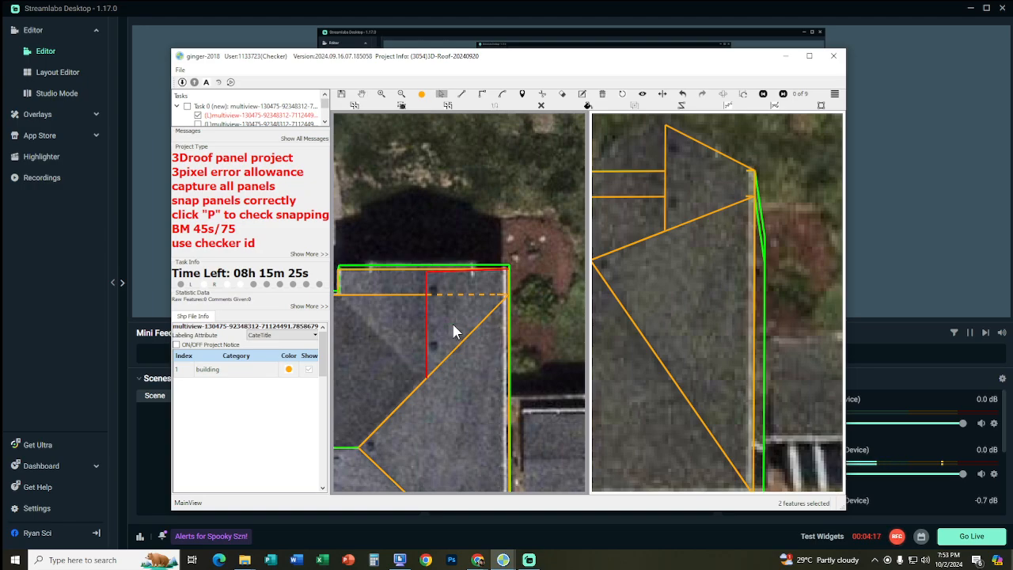
pyautogui.click(453, 324)
pyautogui.press('p')
# Draw the small front gable's inner slope panel from the ridge to the inner eave corners and down to the hip line
pyautogui.moveTo(430, 241); pyautogui.dragTo(461, 242)
pyautogui.press('d')
pyautogui.click(458, 273)
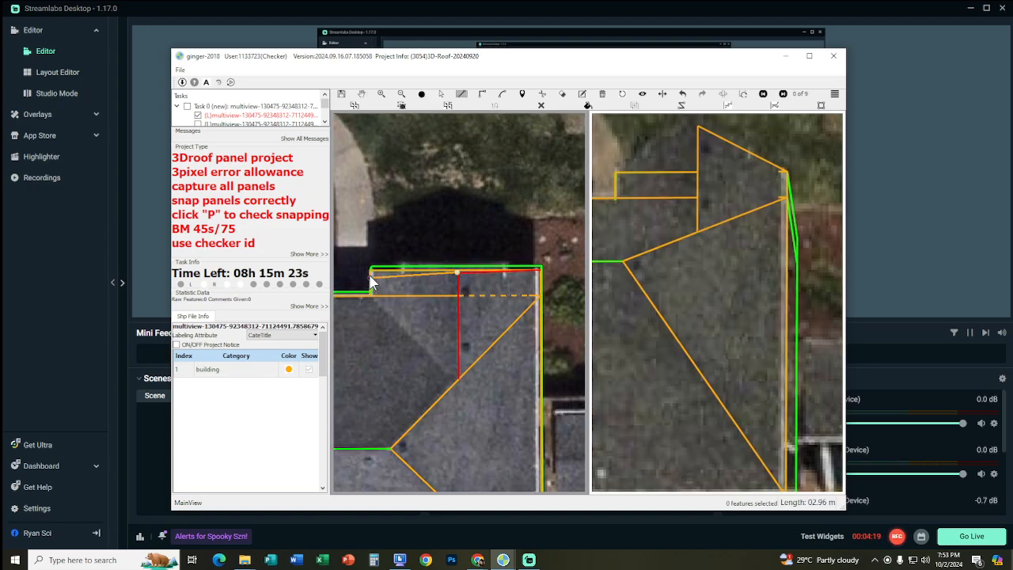
pyautogui.click(371, 272)
pyautogui.click(458, 379)
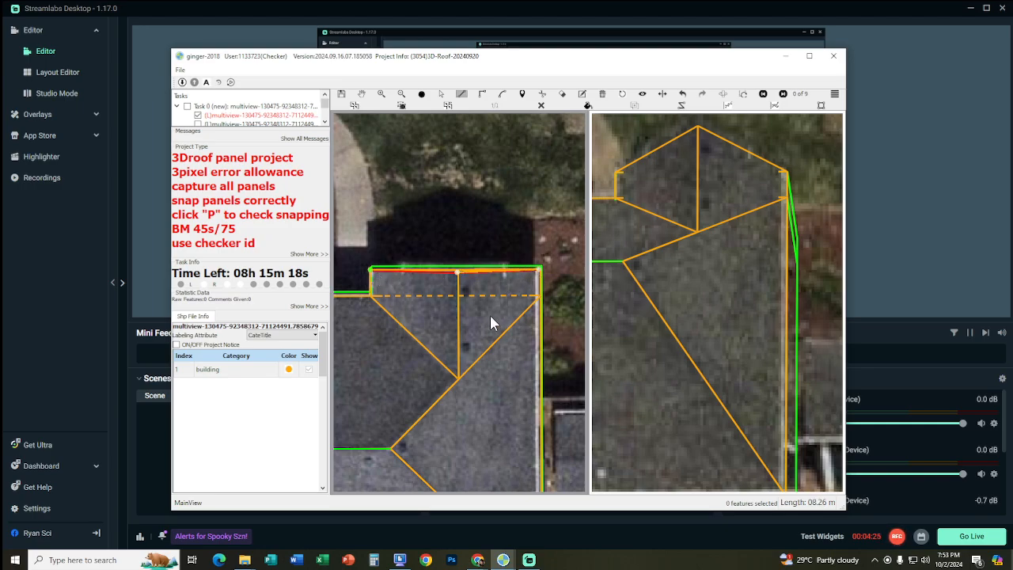
# Split the main wing's front slope along the small front gable's valley and remove the overlapping triangle beneath the gable
pyautogui.moveTo(441, 313)
pyautogui.mouseDown(button='middle')
pyautogui.moveTo(441, 268)
pyautogui.moveTo(475, 322)
pyautogui.mouseUp(button='middle')
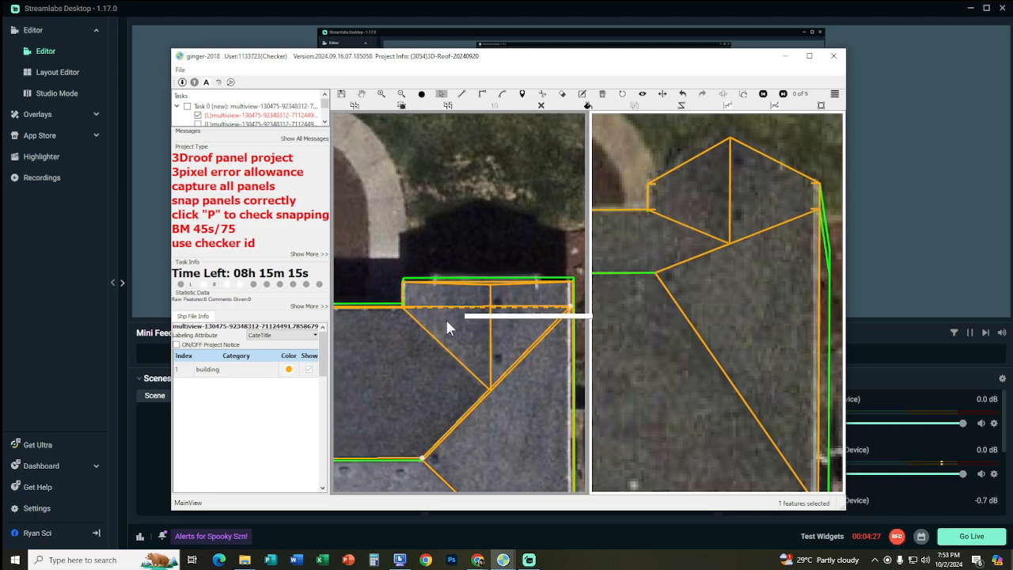
pyautogui.click(425, 350)
pyautogui.click(407, 374)
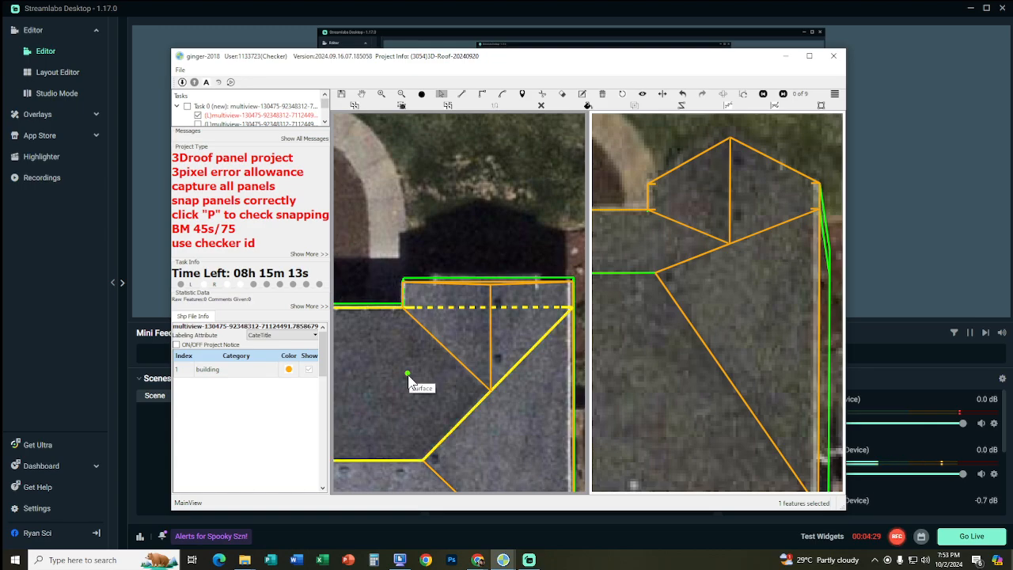
pyautogui.rightClick(465, 313)
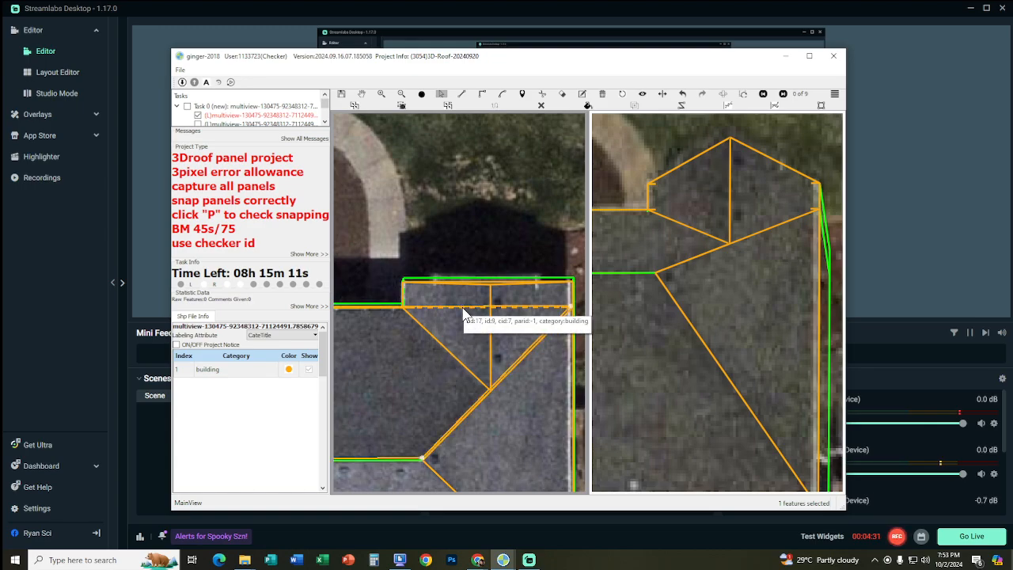
pyautogui.keyDown('ctrl'); pyautogui.click(411, 374); pyautogui.keyUp('ctrl')
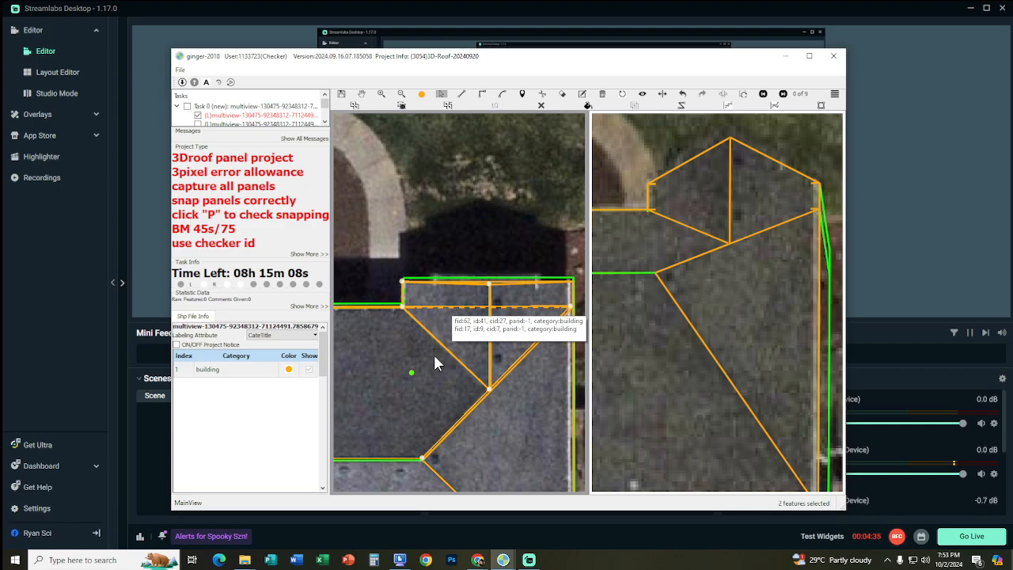
pyautogui.scroll(1, 435, 363)
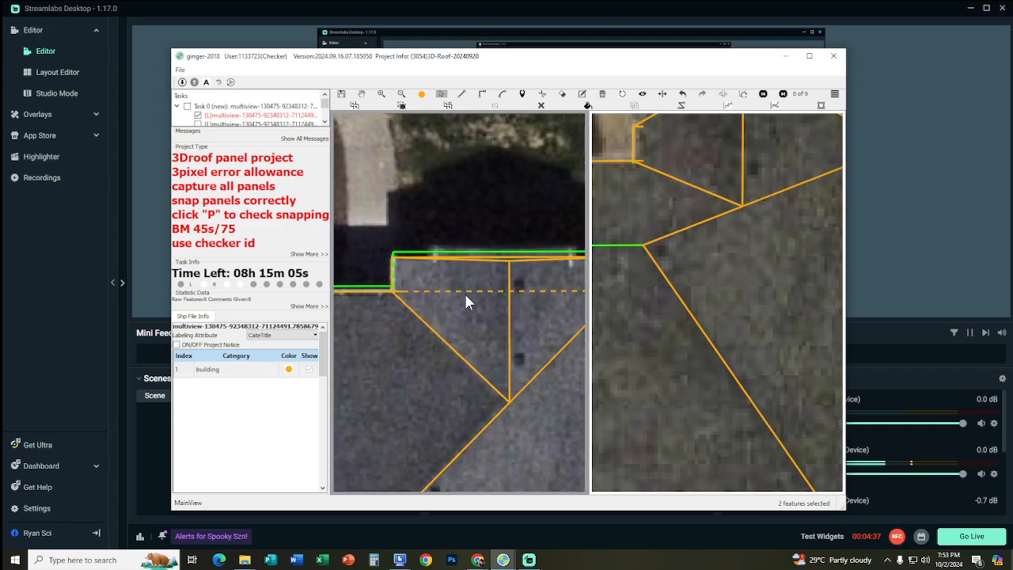
pyautogui.click(455, 311)
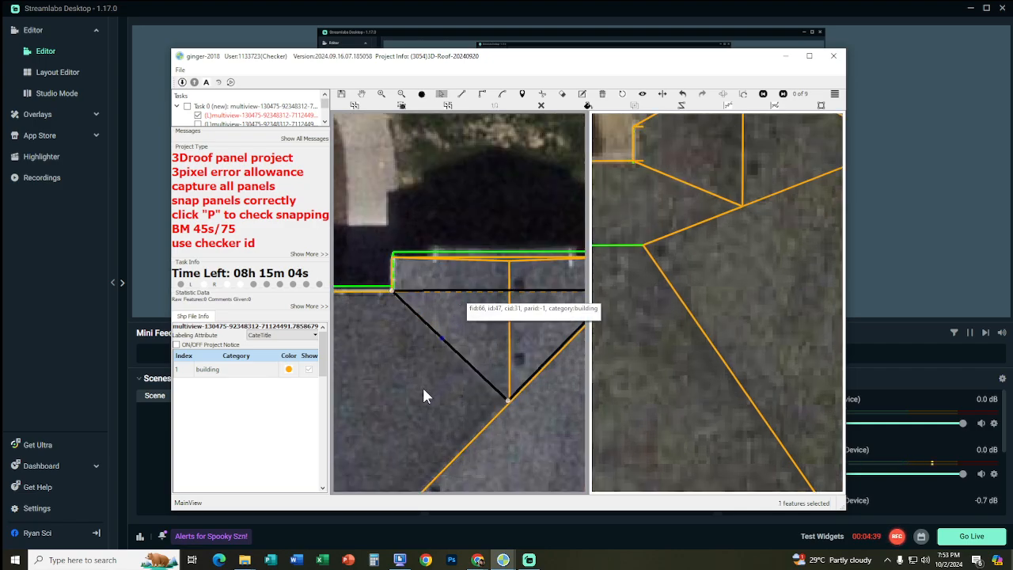
# Split the main wing's front slope along the large front wing's valley and remove the leftover triangle beneath that wing
pyautogui.scroll(-3, 422, 392)
pyautogui.moveTo(459, 361); pyautogui.dragTo(420, 159)
pyautogui.scroll(3, 527, 307)
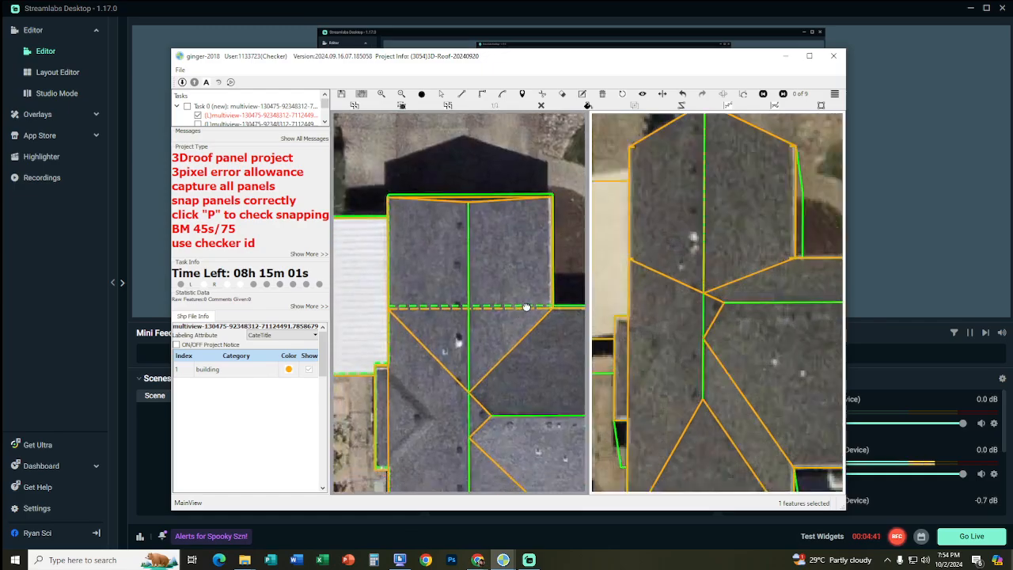
pyautogui.moveTo(527, 307); pyautogui.dragTo(571, 201)
pyautogui.click(482, 240)
pyautogui.click(473, 262)
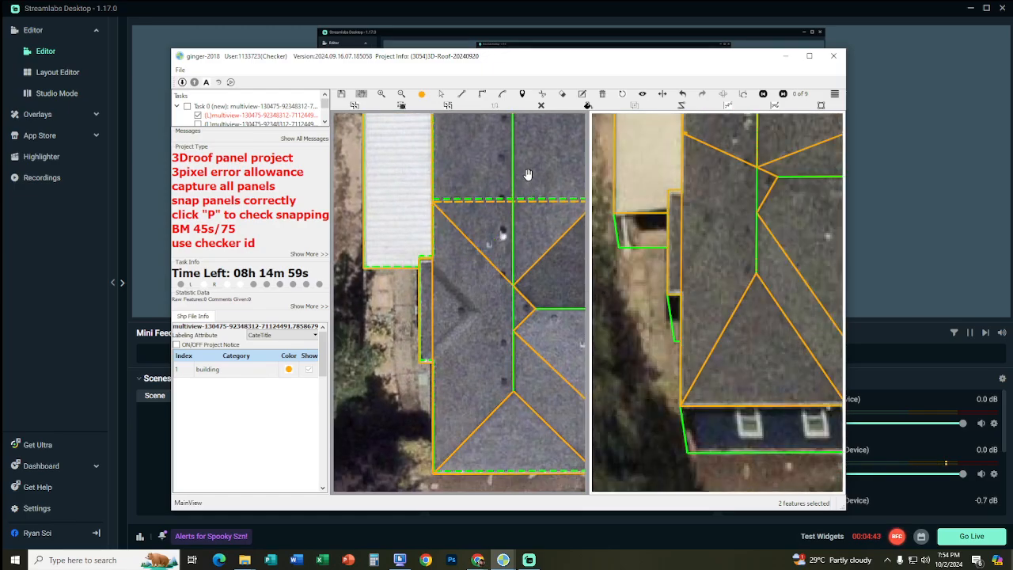
pyautogui.moveTo(528, 174); pyautogui.dragTo(461, 232)
pyautogui.click(501, 286)
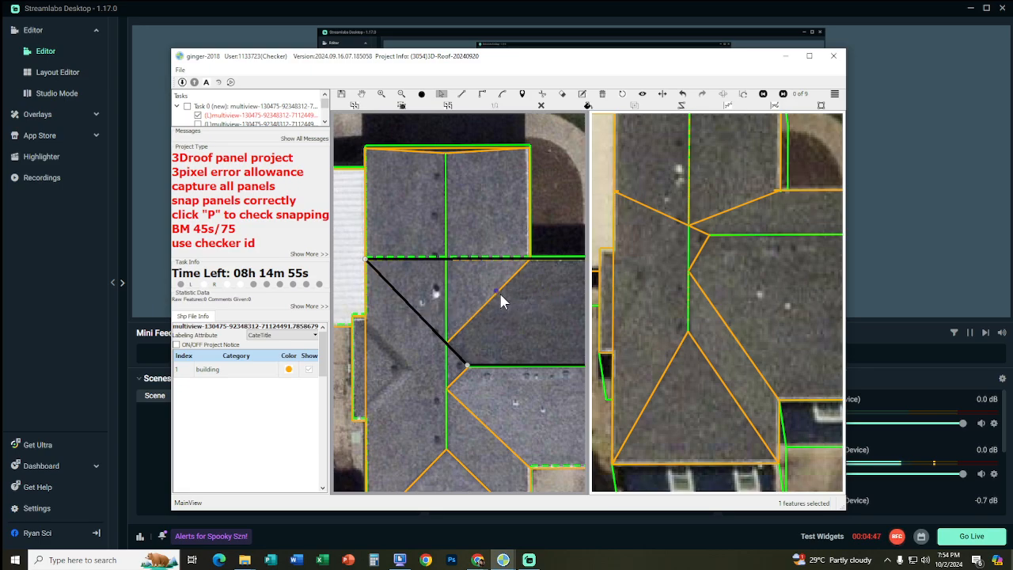
pyautogui.click(532, 316)
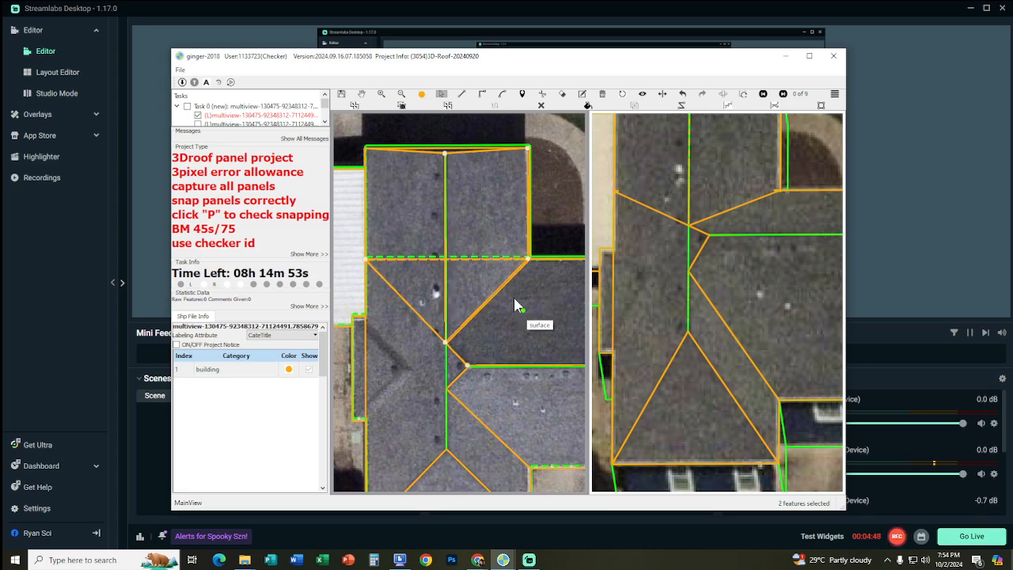
pyautogui.scroll(2, 491, 281)
pyautogui.click(491, 264)
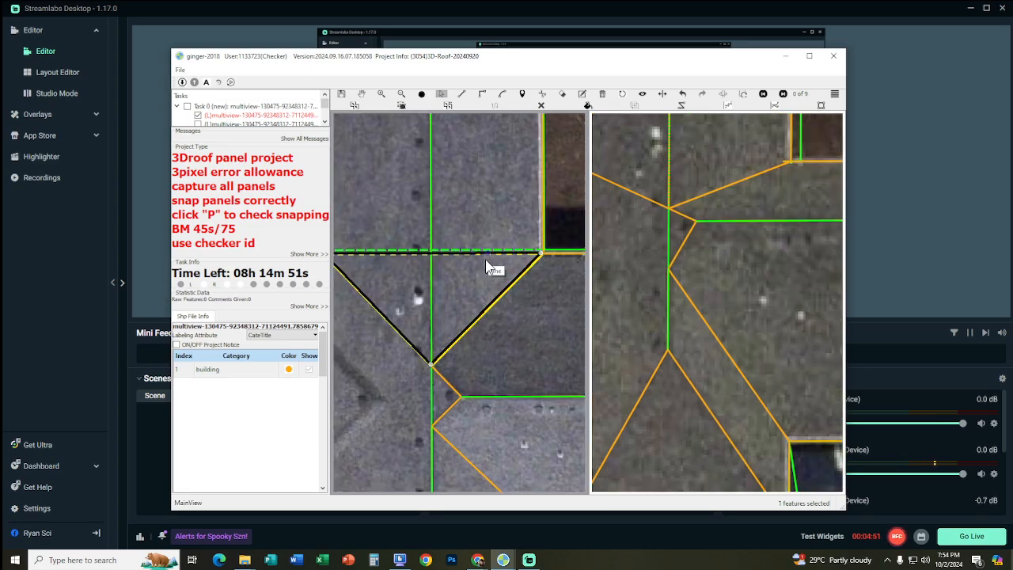
# Examine the roof in the 3D view and both aerial images for panel joints and roof parts still missing
pyautogui.scroll(-3, 491, 264)
pyautogui.moveTo(423, 278); pyautogui.dragTo(550, 207)
pyautogui.moveTo(398, 357); pyautogui.dragTo(412, 357)
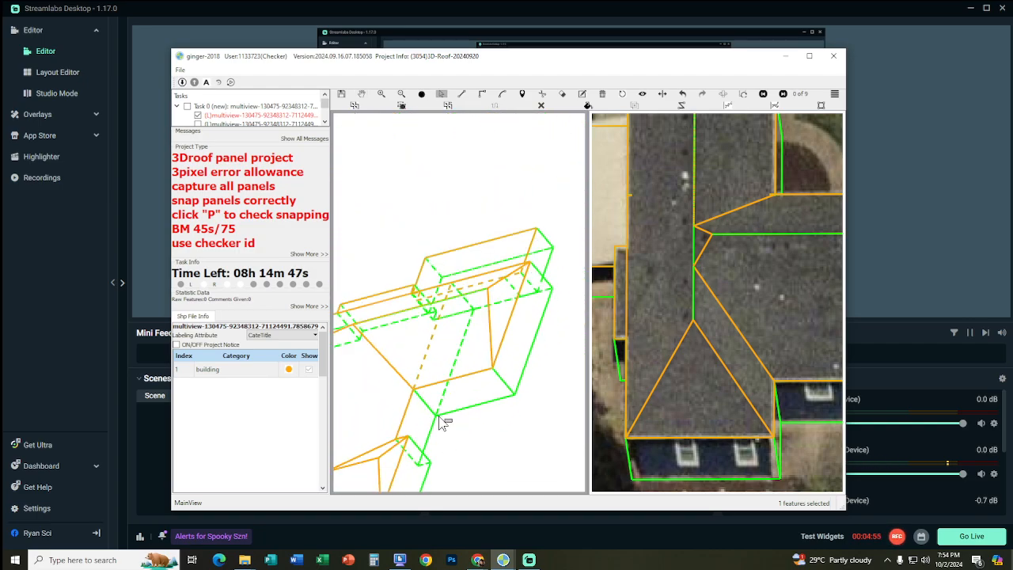
pyautogui.scroll(-5, 524, 318)
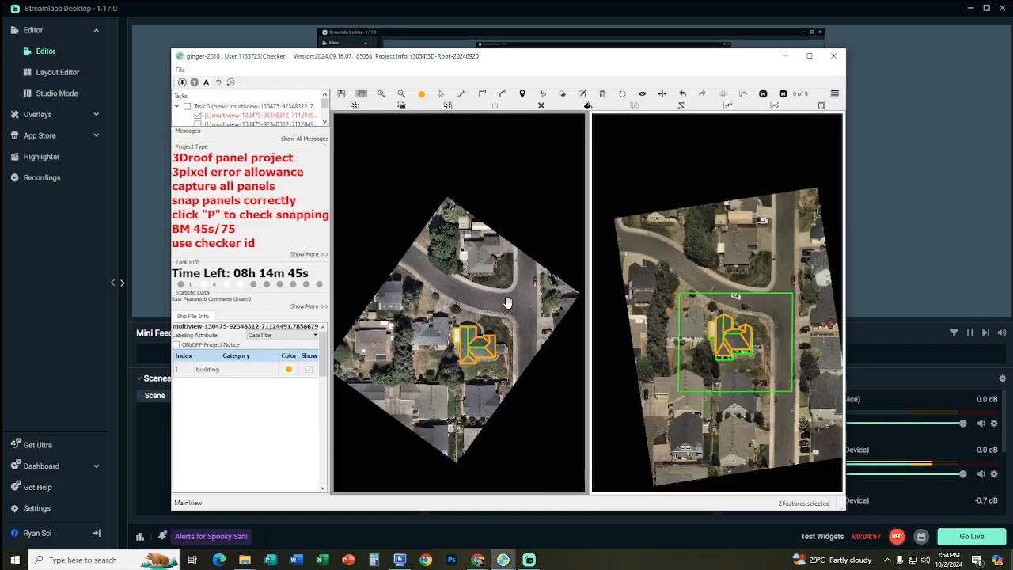
pyautogui.scroll(5, 413, 368)
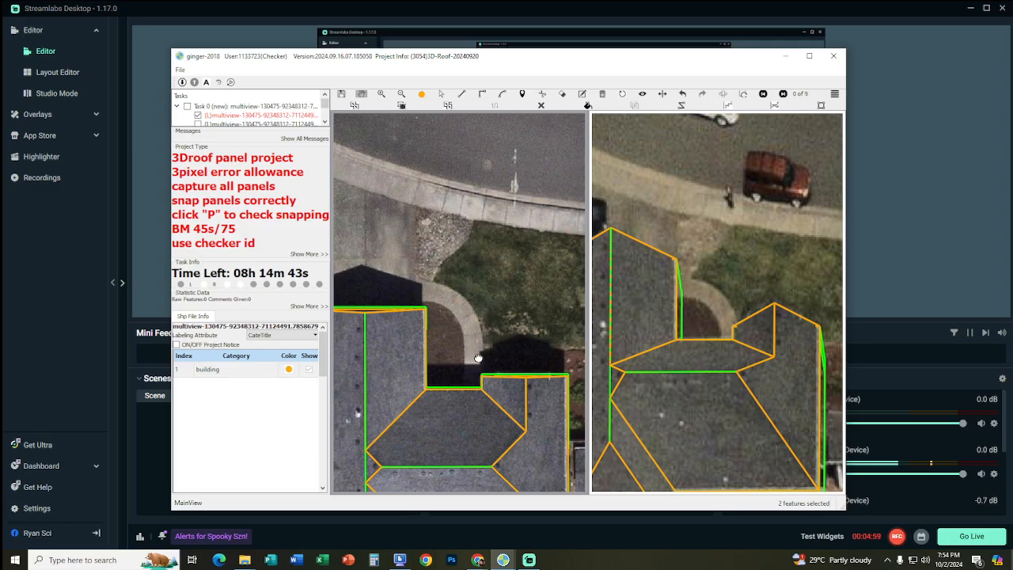
pyautogui.moveTo(473, 364); pyautogui.dragTo(497, 335)
pyautogui.scroll(3, 460, 358)
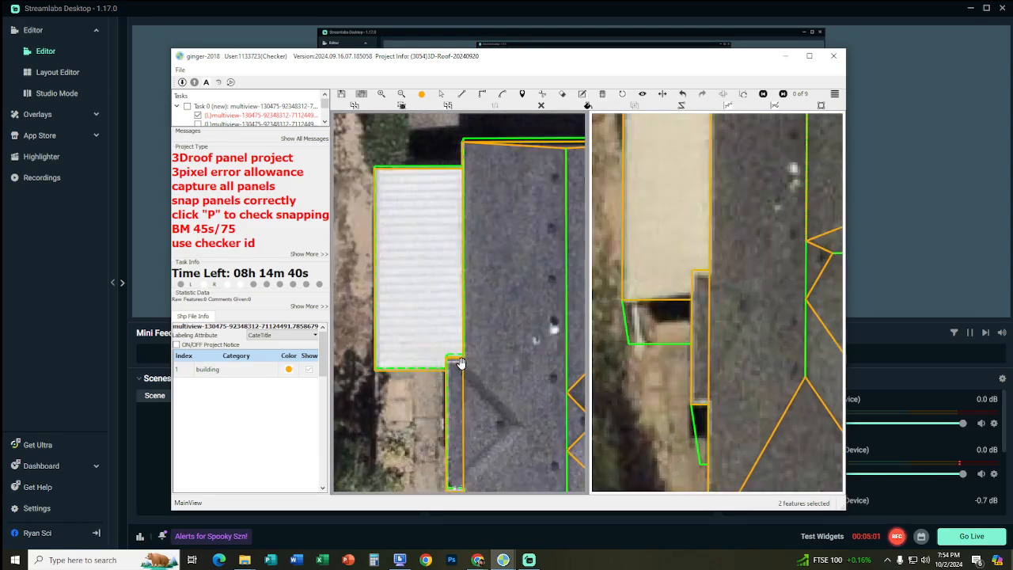
# Draw a short ridge line for the small side gable, centred on the narrow eave projection beside the white patio cover
pyautogui.click(525, 369)
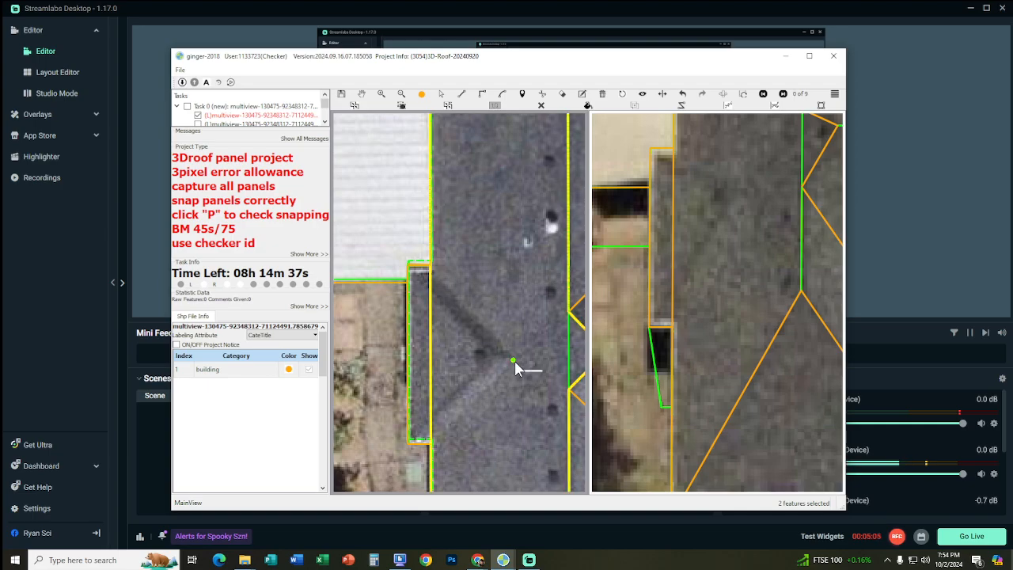
pyautogui.click(512, 360)
pyautogui.click(419, 268)
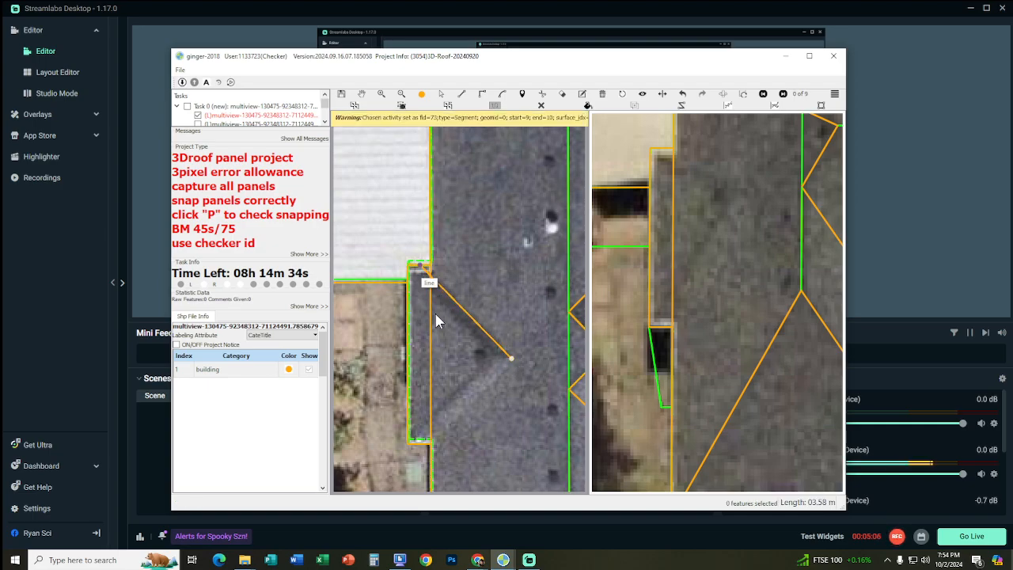
pyautogui.click(513, 360)
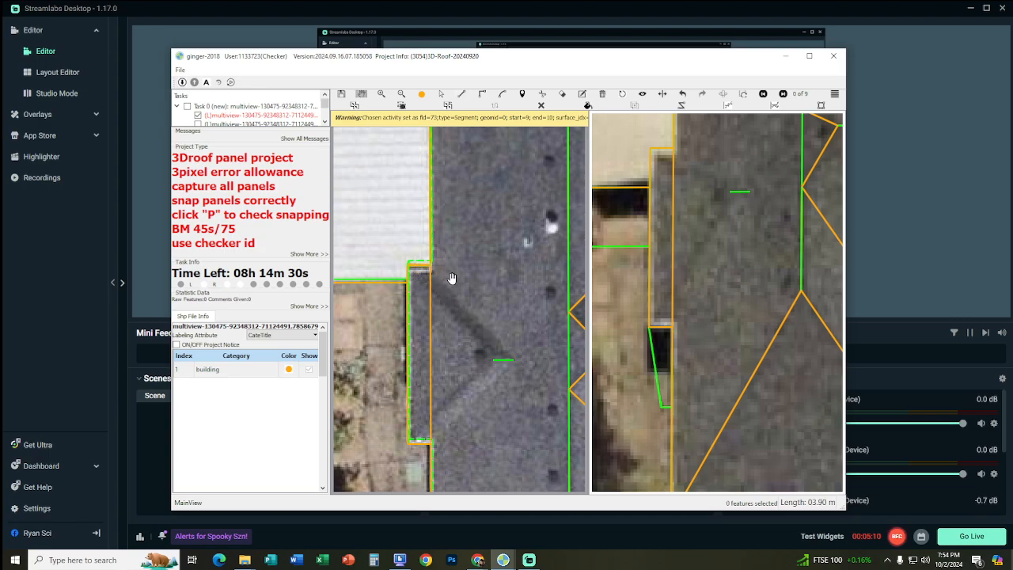
# Draw the side gable's slope panel nearest the patio cover, from the short ridge to the projection's two eave corners
pyautogui.moveTo(452, 278); pyautogui.dragTo(479, 234, button='middle')
pyautogui.click(428, 290)
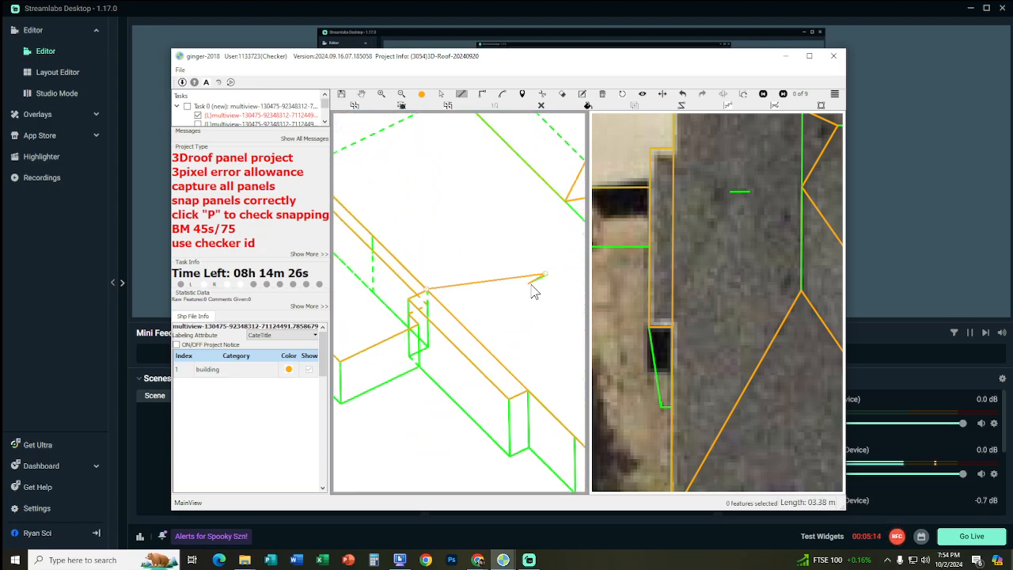
pyautogui.click(412, 302)
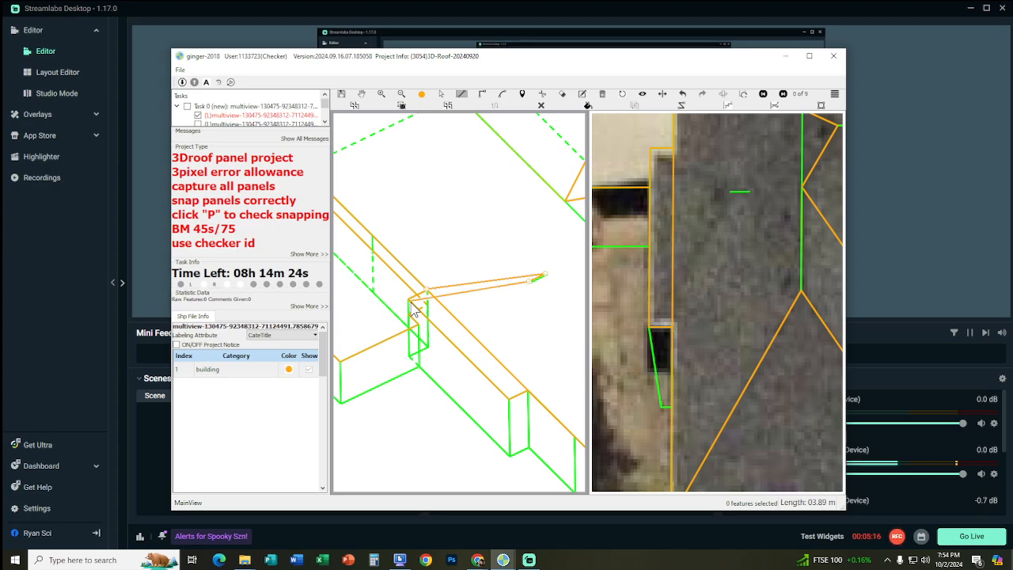
pyautogui.rightClick(441, 318)
# Draw the side gable's opposite slope panel from the short ridge to the eave corners at the projection's other end
pyautogui.moveTo(516, 314); pyautogui.dragTo(490, 300, button='middle')
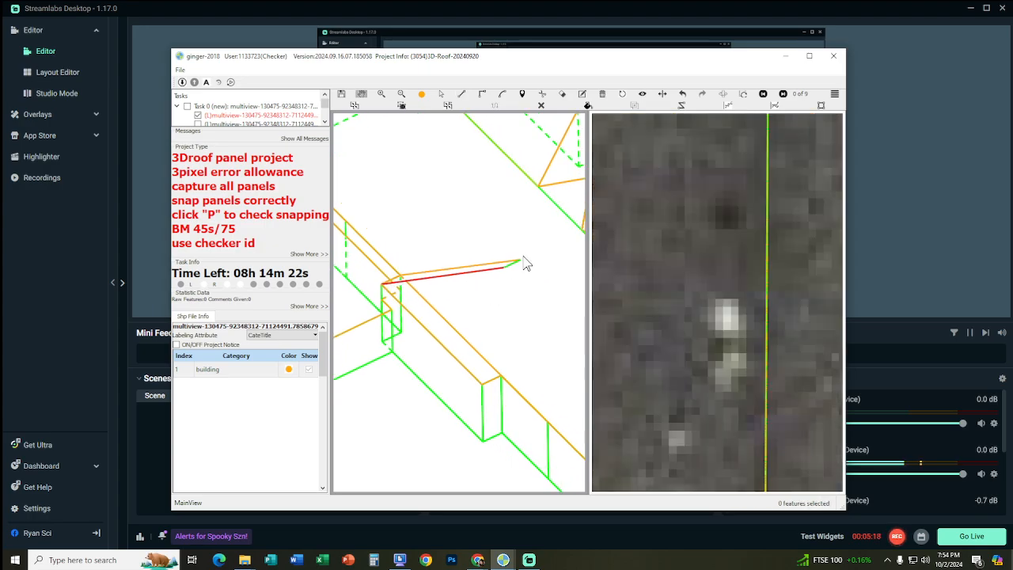
pyautogui.click(506, 268)
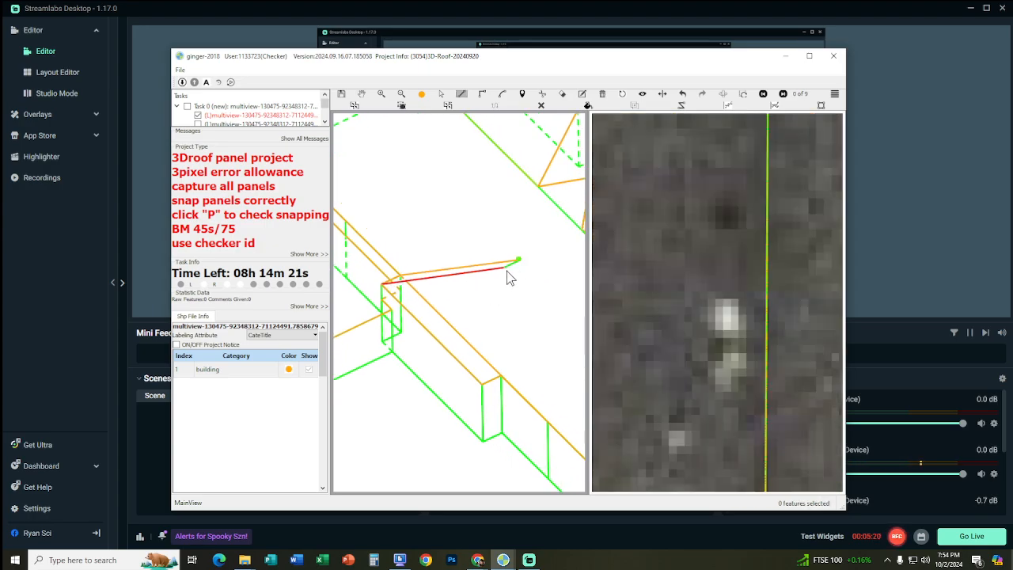
pyautogui.click(504, 269)
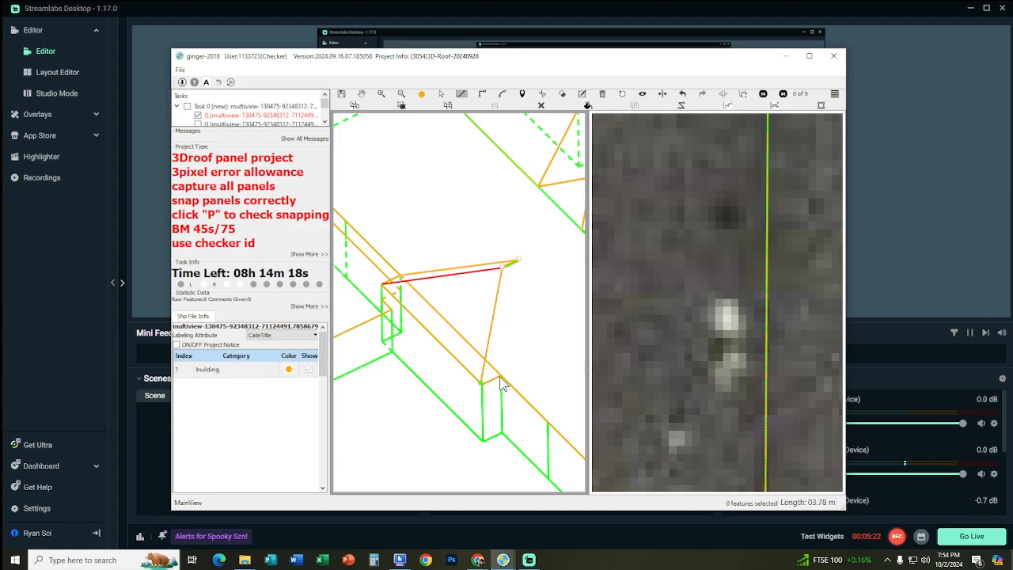
pyautogui.rightClick(511, 330)
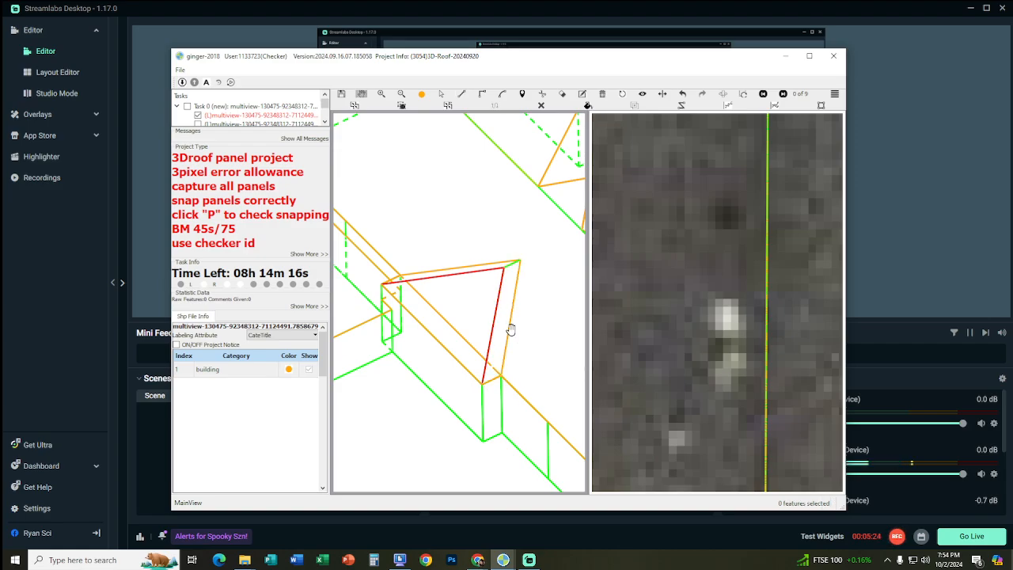
# Split the long side roof slope along both side gable panels and delete the leftover triangle beneath the gable
pyautogui.click(486, 283)
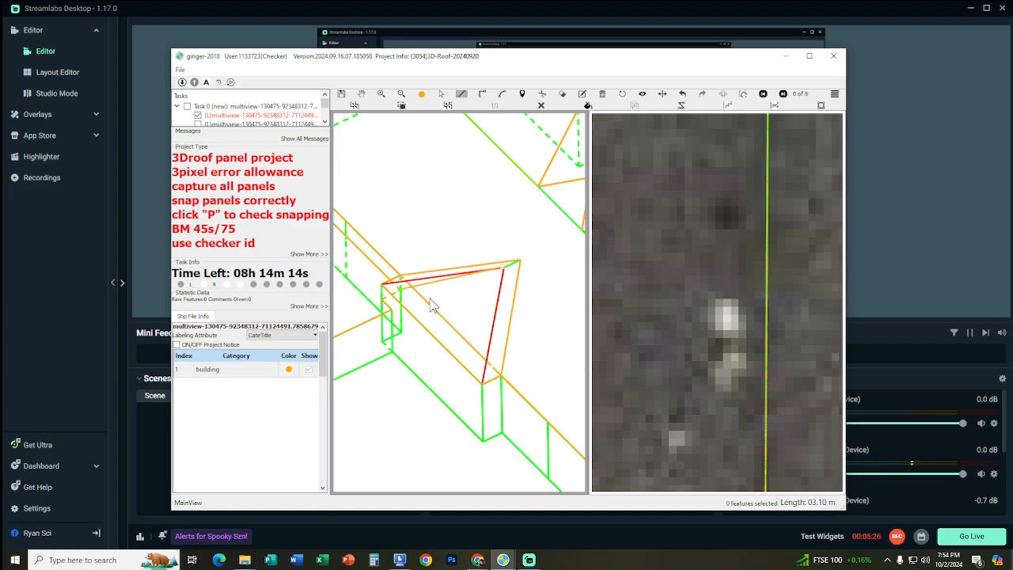
pyautogui.press('Escape')
pyautogui.click(474, 316)
pyautogui.keyDown('ctrl'); pyautogui.click(508, 288); pyautogui.keyUp('ctrl')
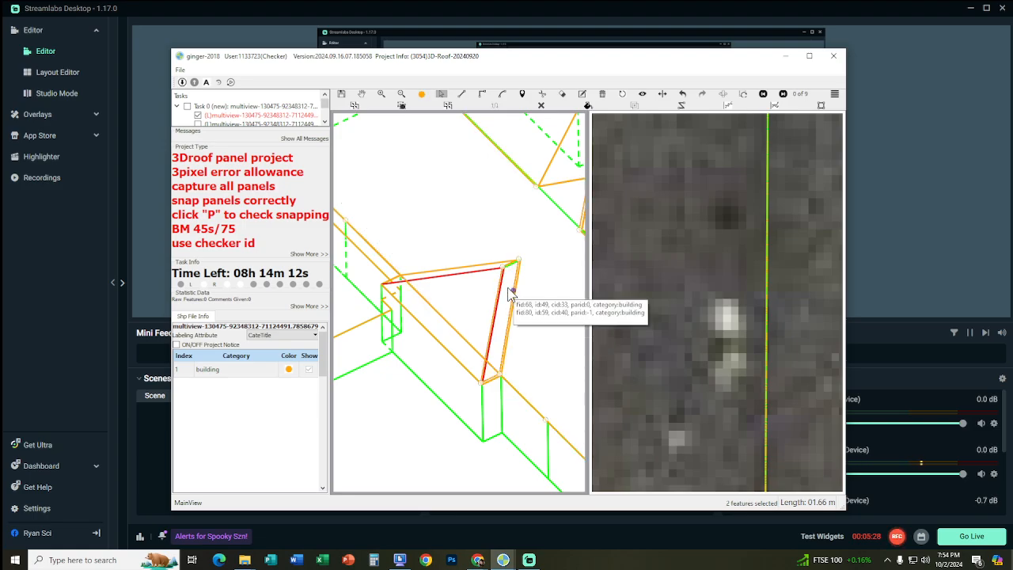
pyautogui.keyDown('ctrl'); pyautogui.click(463, 271); pyautogui.keyUp('ctrl')
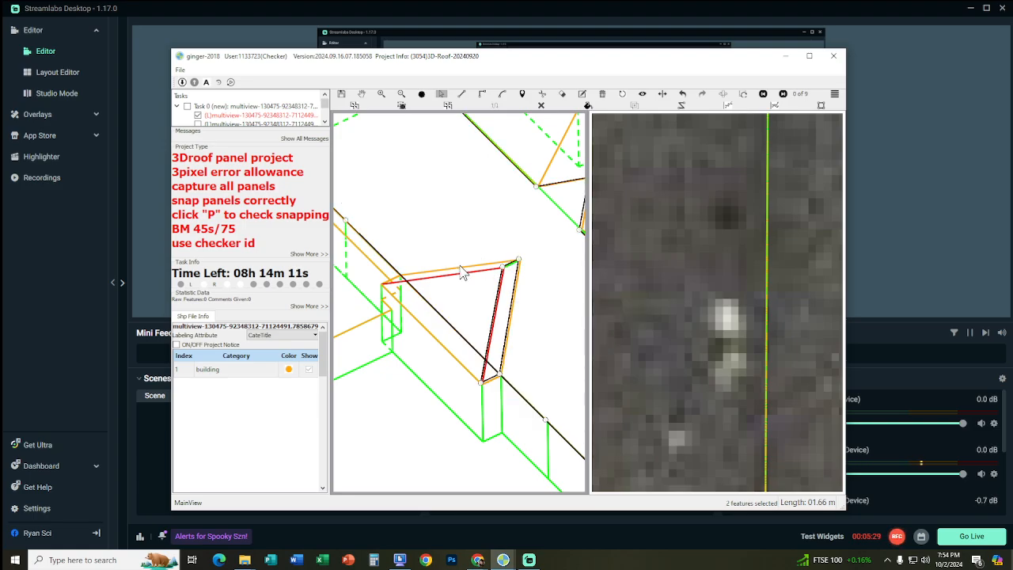
pyautogui.click(467, 338)
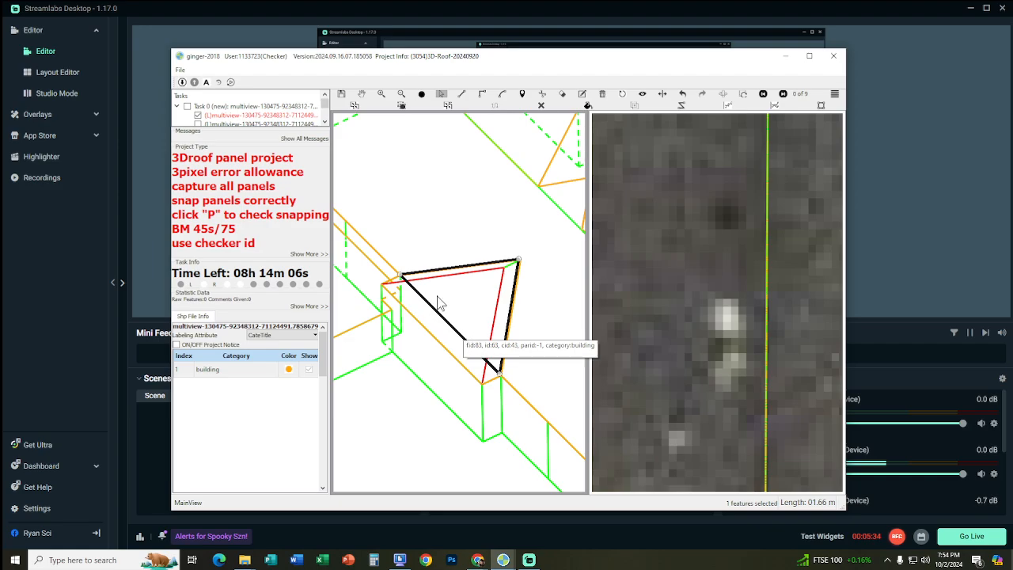
pyautogui.press('Delete')
# Draw the side gable's triangular front face between the outer ridge end and both eave corners, and save the model
pyautogui.click(491, 279)
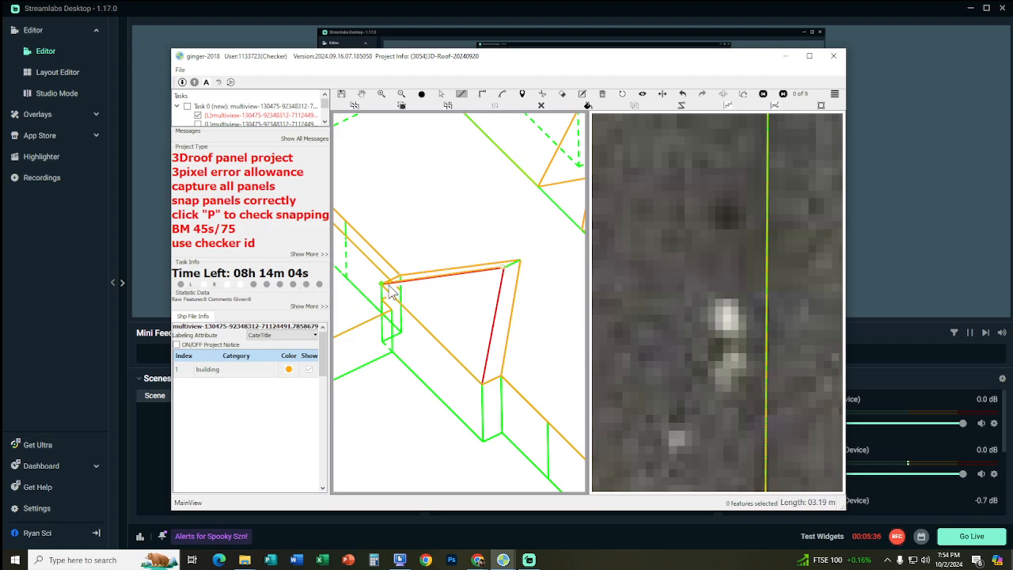
pyautogui.press('Escape')
pyautogui.scroll(-10, 457, 318)
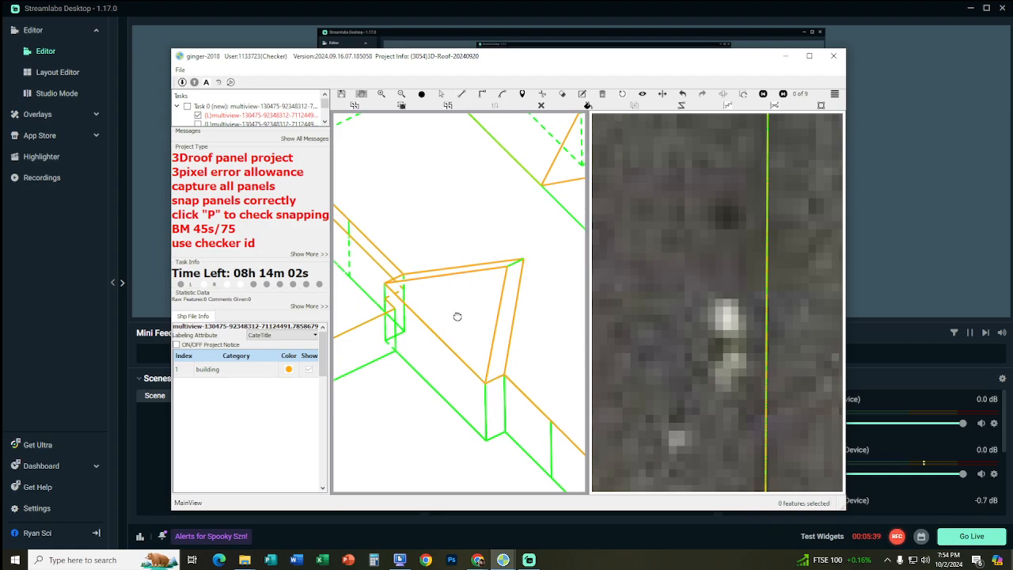
pyautogui.hotkey('ctrl', 's')
# Try to draw a vertical panel between the patio cover's inner edge and the main roof eave, starting beside the side gable
pyautogui.scroll(7, 505, 327)
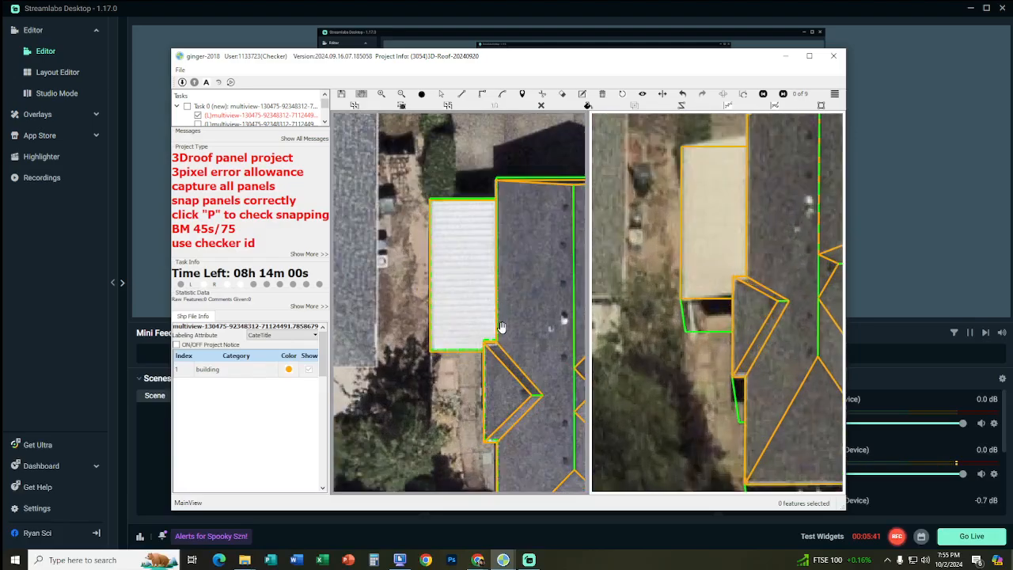
pyautogui.moveTo(501, 326); pyautogui.dragTo(612, 267, button='middle')
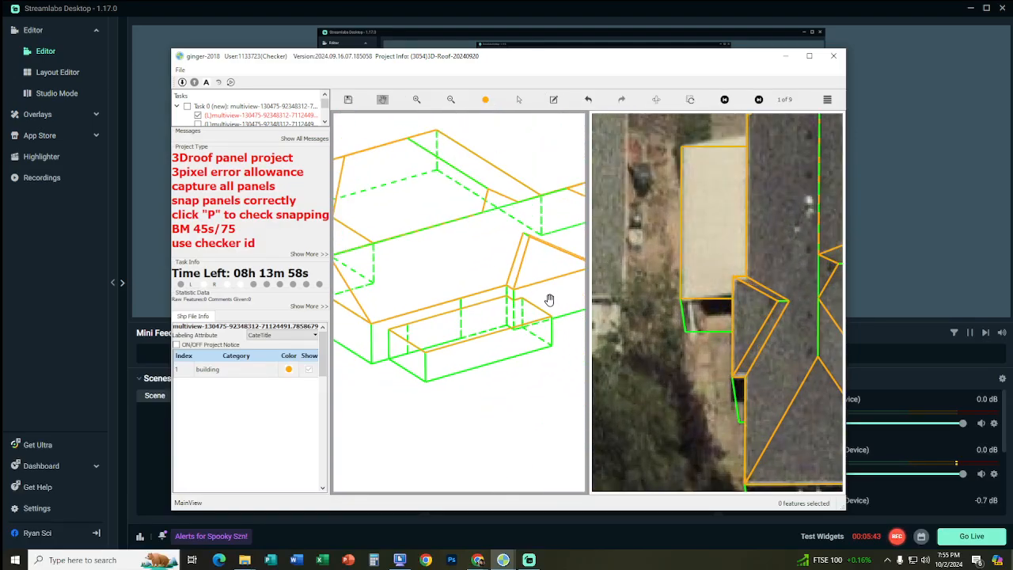
pyautogui.scroll(3, 544, 301)
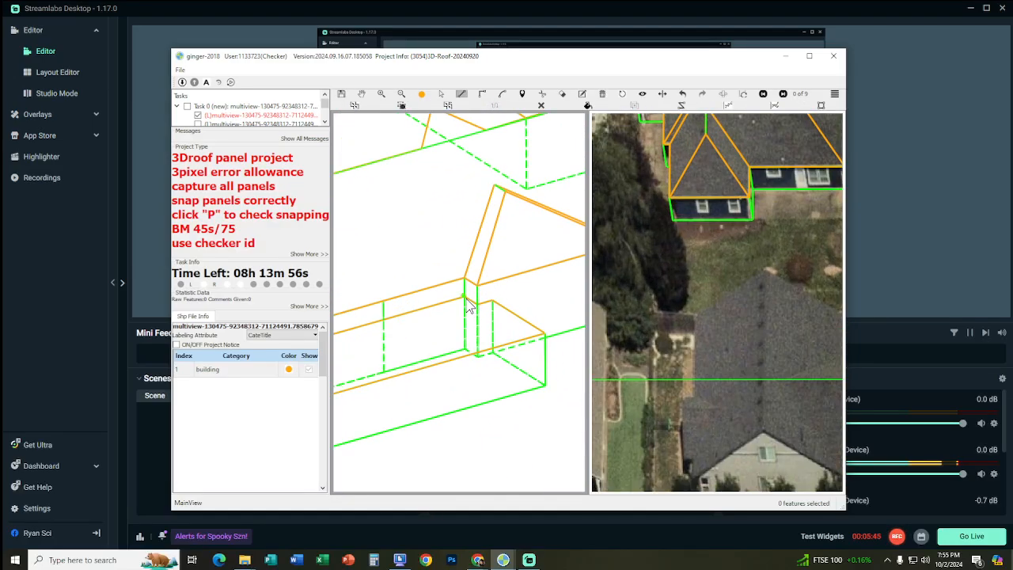
pyautogui.click(433, 307)
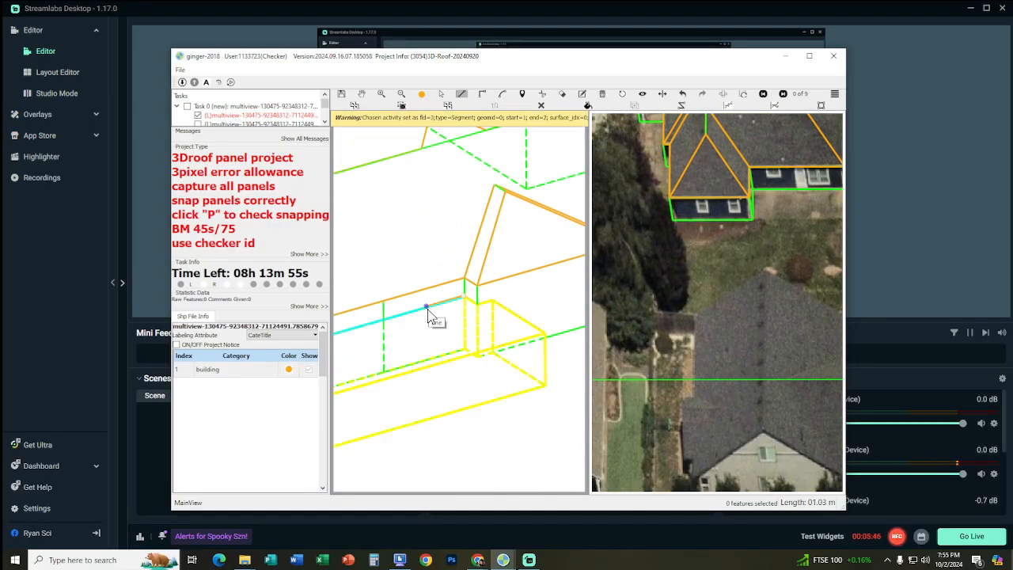
pyautogui.click(534, 270)
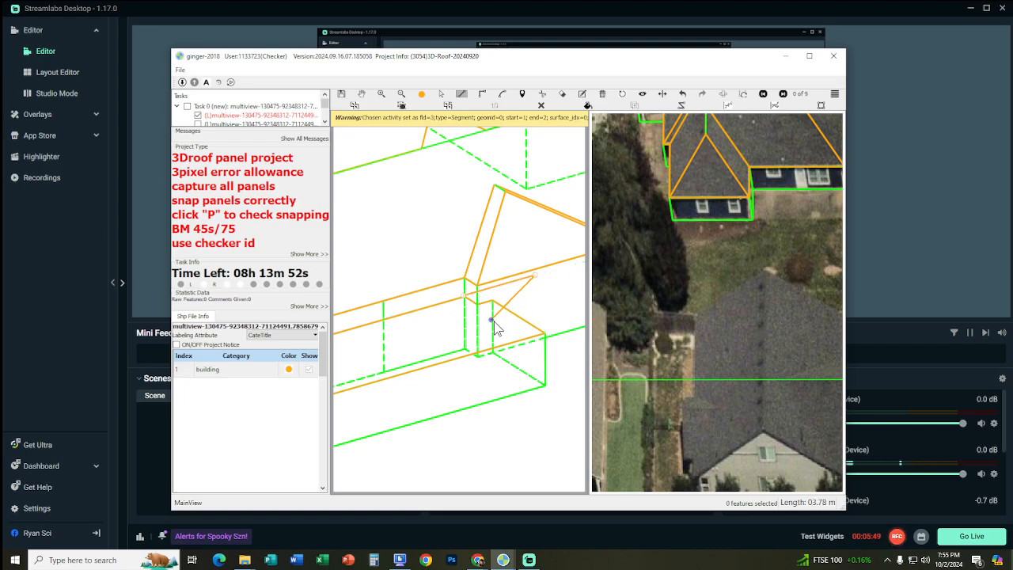
pyautogui.click(492, 315)
pyautogui.click(535, 232)
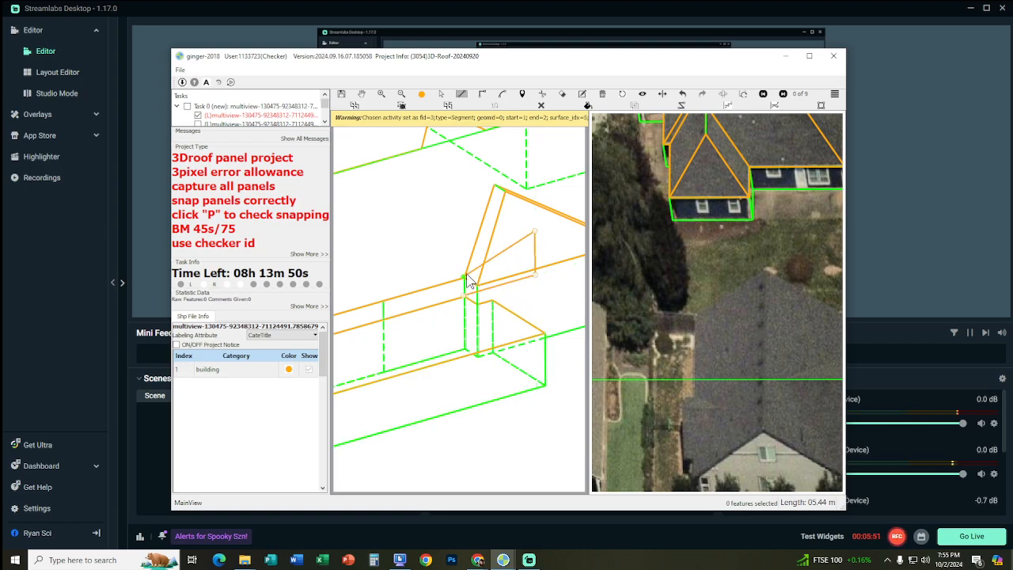
pyautogui.rightClick(513, 309)
# Draw the triangular end face at the patio cover end farthest from the side gable, rising from its inner corner to the main eave
pyautogui.moveTo(400, 328); pyautogui.dragTo(448, 289)
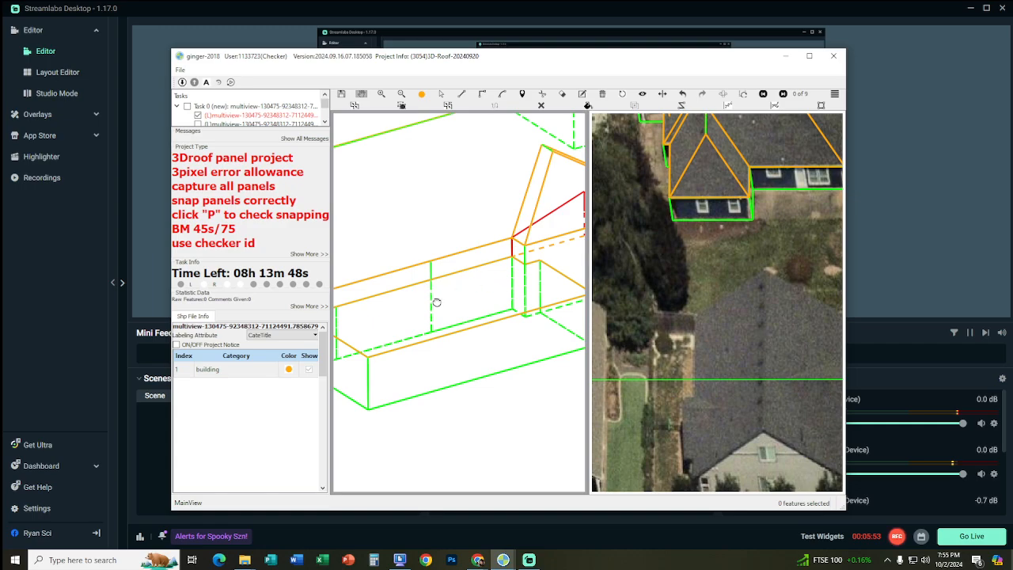
pyautogui.moveTo(353, 325); pyautogui.dragTo(427, 317)
pyautogui.press('l')
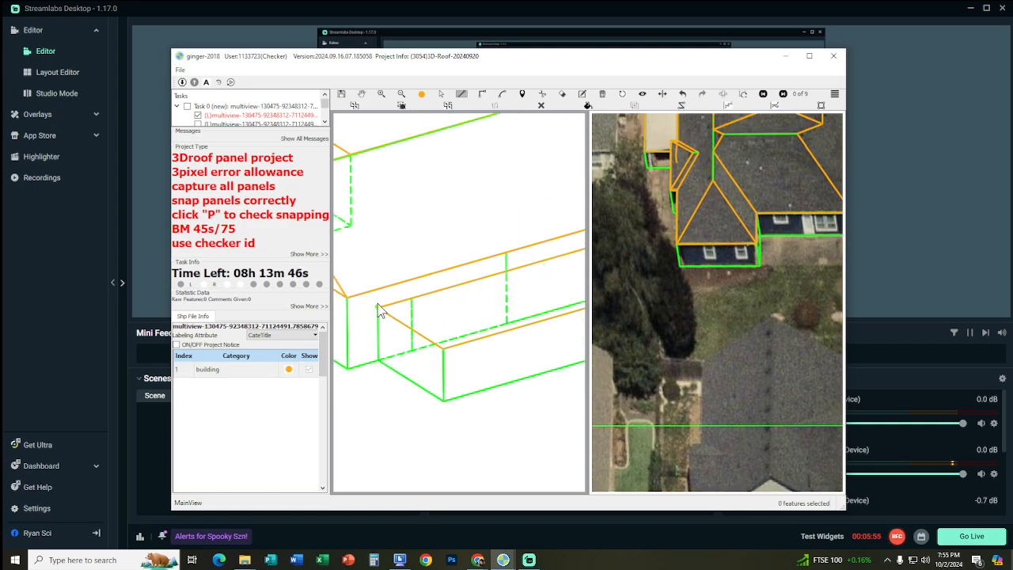
pyautogui.click(379, 307)
pyautogui.press('a')
pyautogui.click(378, 288)
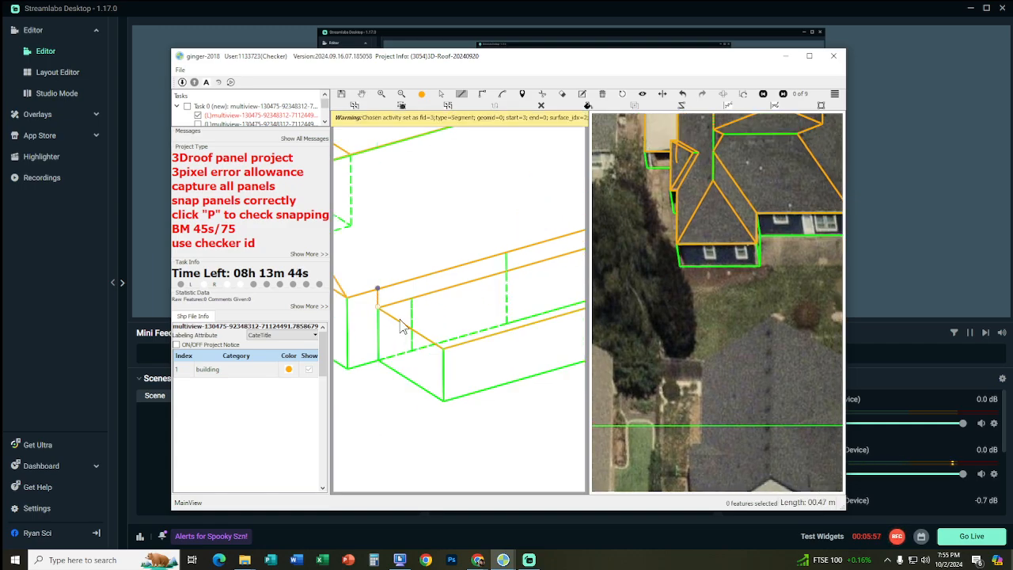
pyautogui.click(443, 348)
# Draw the patio cover's sloping panel from the main roof eave down to both outer corners of the cover
pyautogui.click(379, 290)
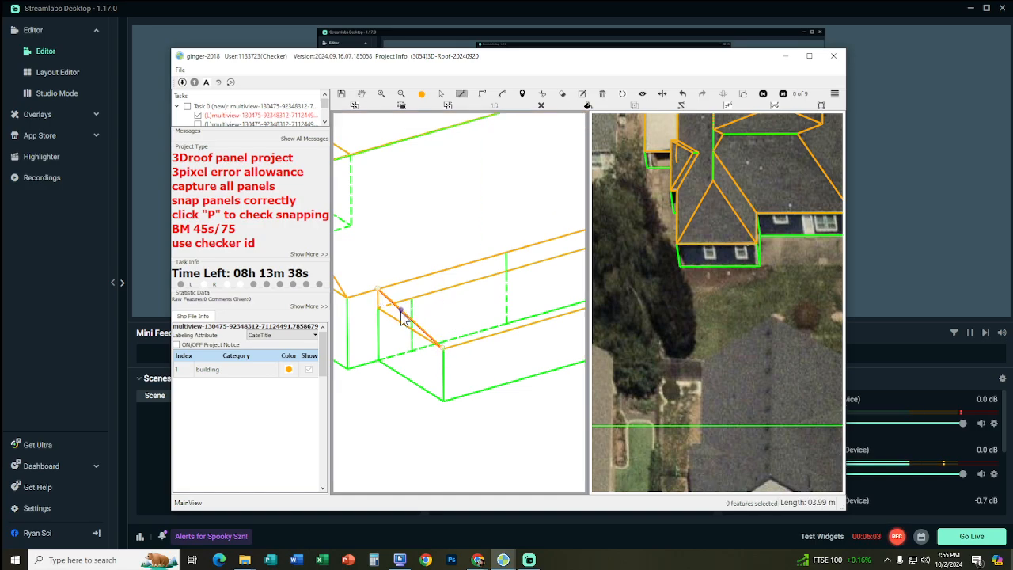
pyautogui.click(401, 310)
pyautogui.moveTo(545, 266); pyautogui.dragTo(378, 322, button='middle')
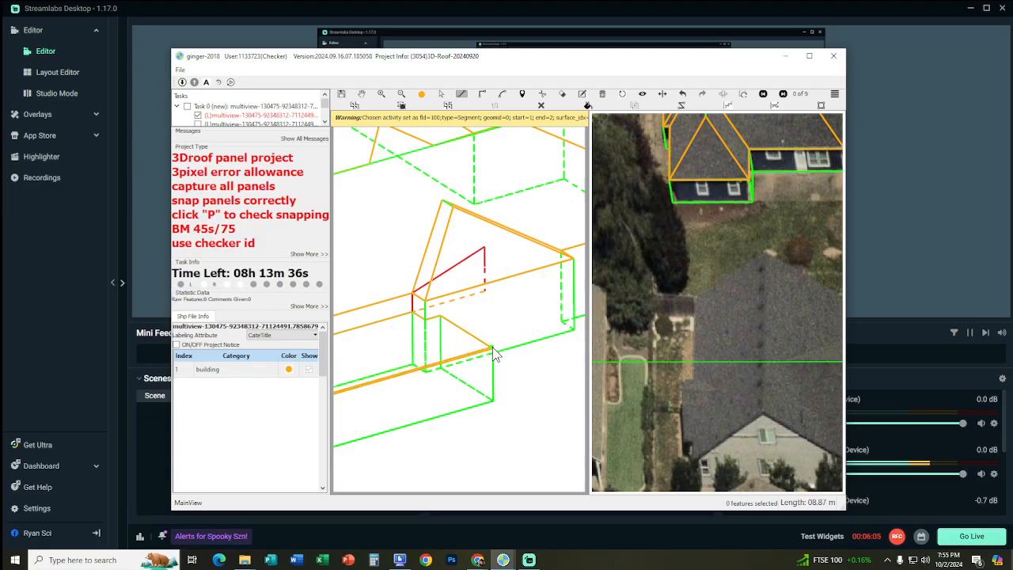
pyautogui.click(432, 299)
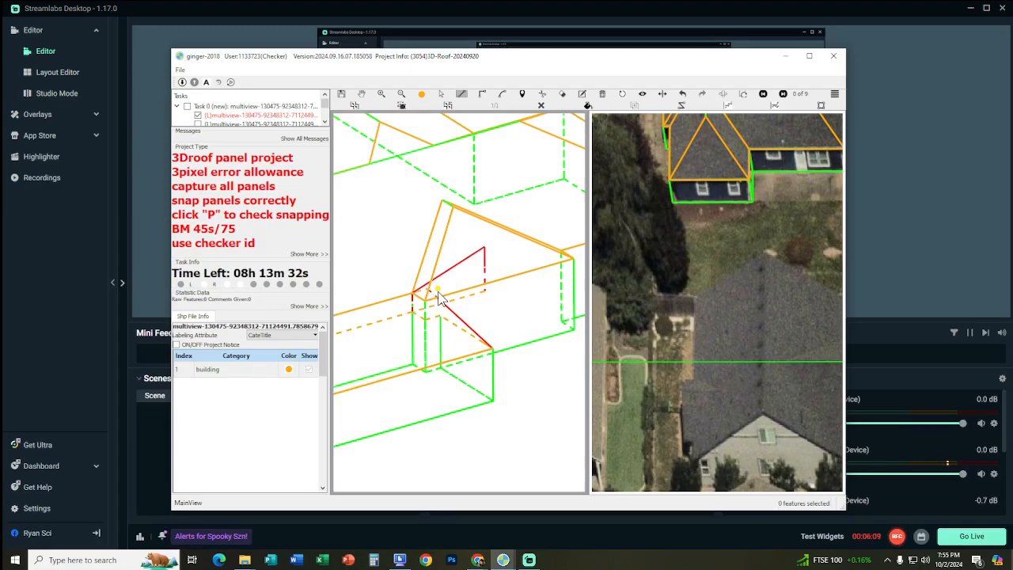
# Delete the stray vertical panel under the side gable and move the patio slope's upper corner directly above the cover's inner corner
pyautogui.click(481, 252)
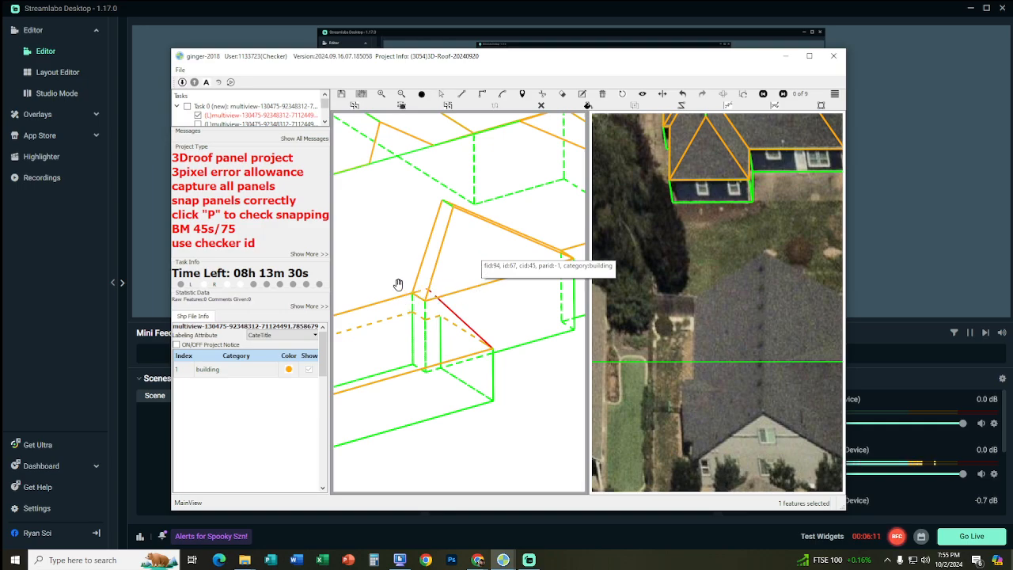
pyautogui.click(467, 331)
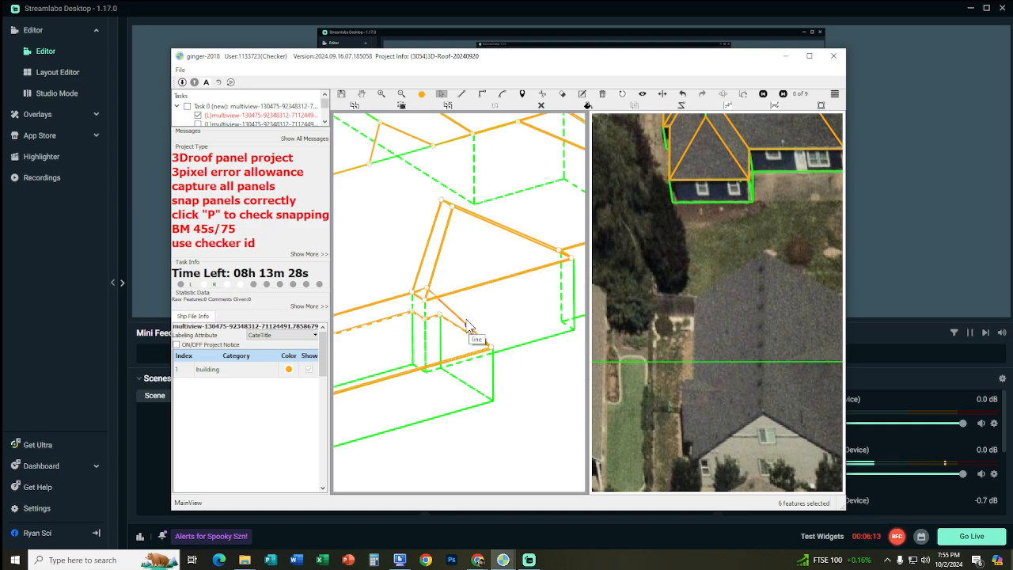
pyautogui.click(438, 306)
pyautogui.scroll(3, 439, 306)
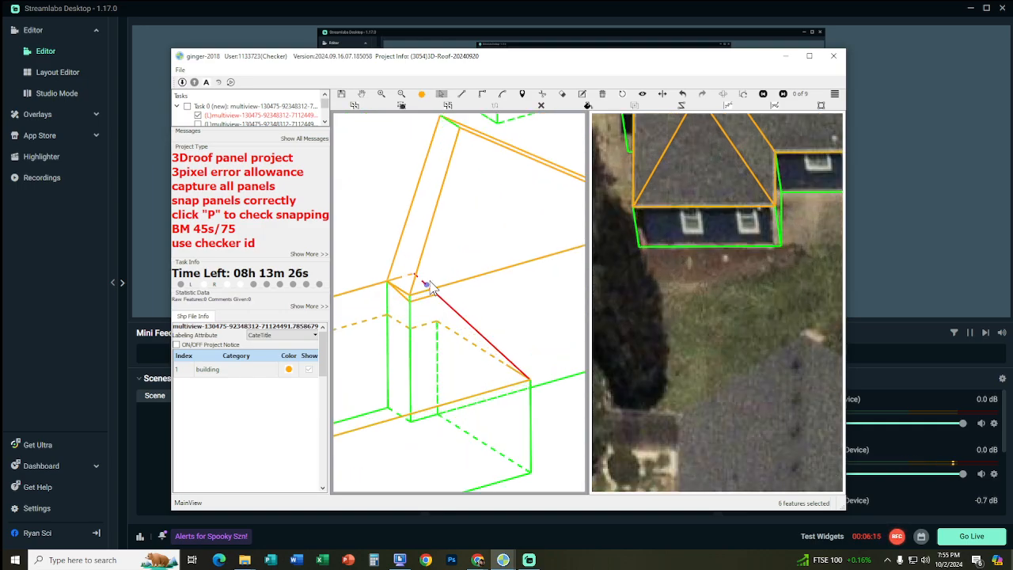
pyautogui.click(423, 282)
pyautogui.press('Delete')
# Draw the patio cover's triangular end face beside the side gable, joining its raised corner, inner corner and outer corner
pyautogui.press('l')
pyautogui.click(436, 294)
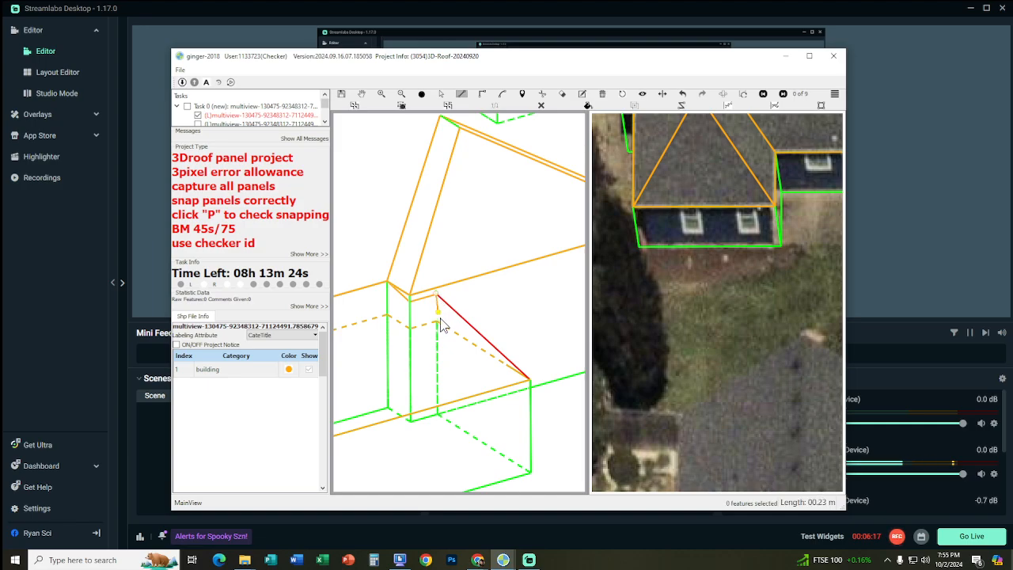
pyautogui.click(437, 321)
pyautogui.click(529, 378)
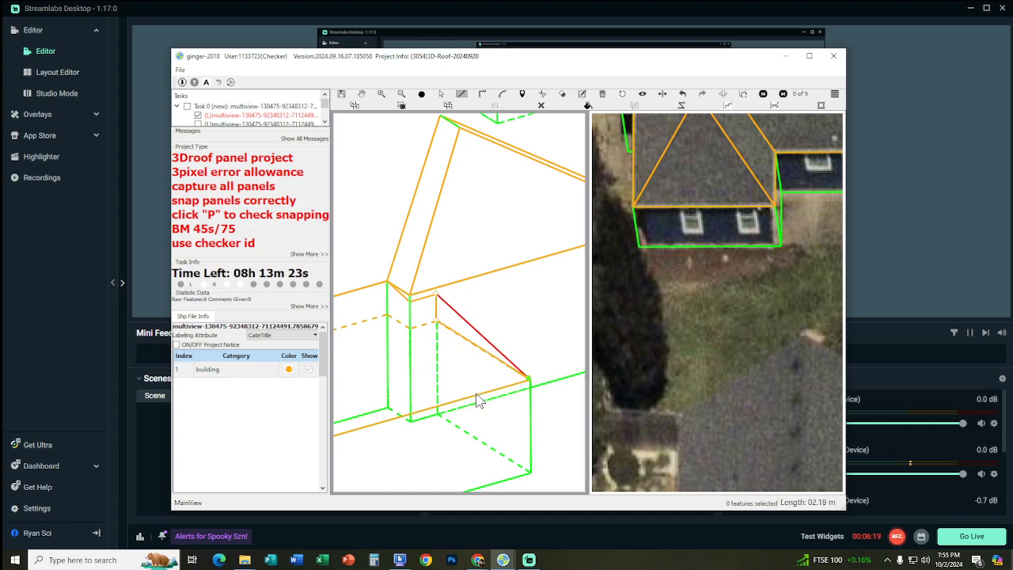
pyautogui.rightClick(476, 394)
# Inspect the captured roof in the aerial images and check the filled panels along the main roof end beside the small outbuilding
pyautogui.scroll(-1, 476, 393)
pyautogui.press('p')
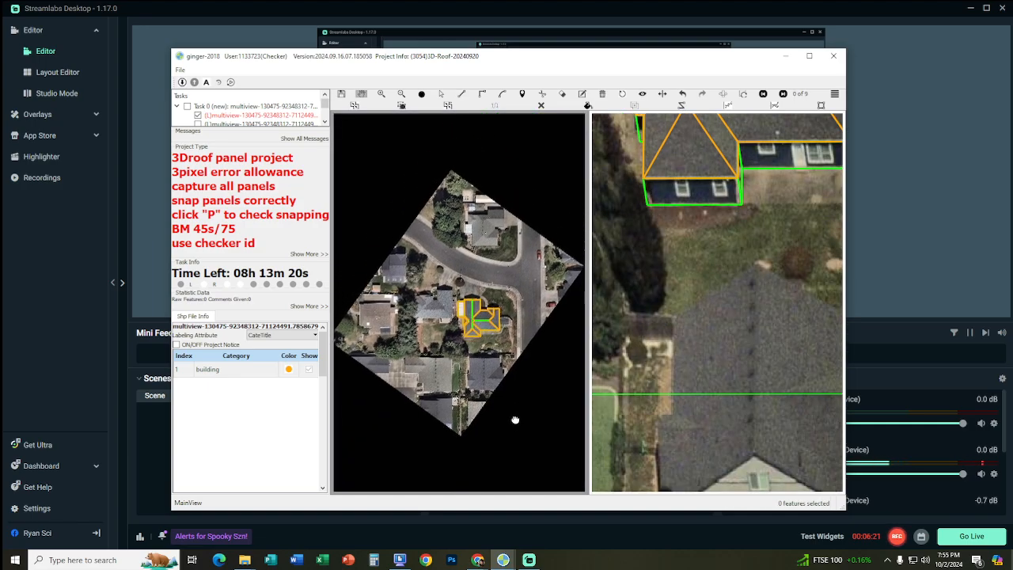
pyautogui.scroll(4, 497, 336)
pyautogui.scroll(5, 494, 329)
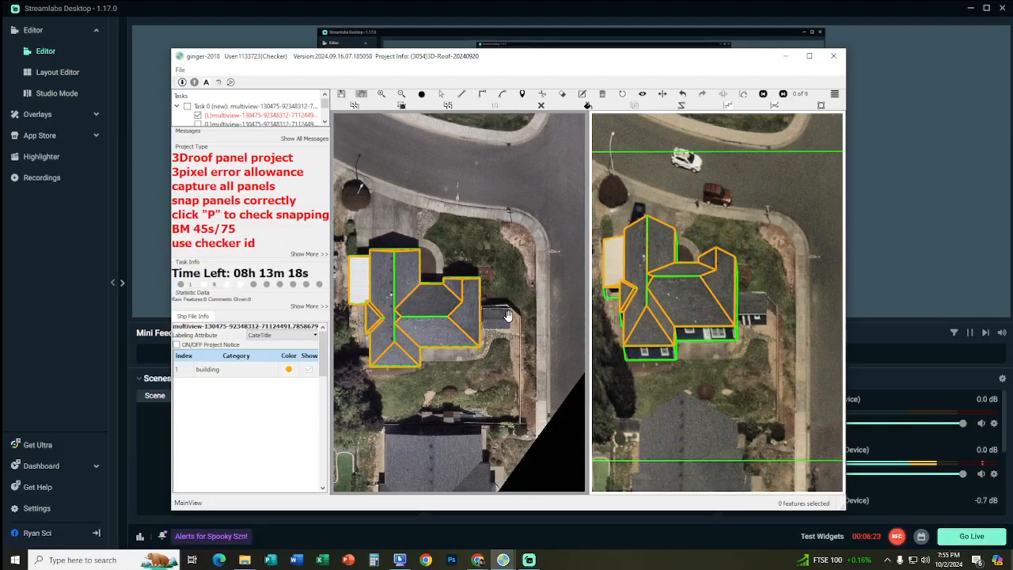
pyautogui.scroll(-2, 494, 324)
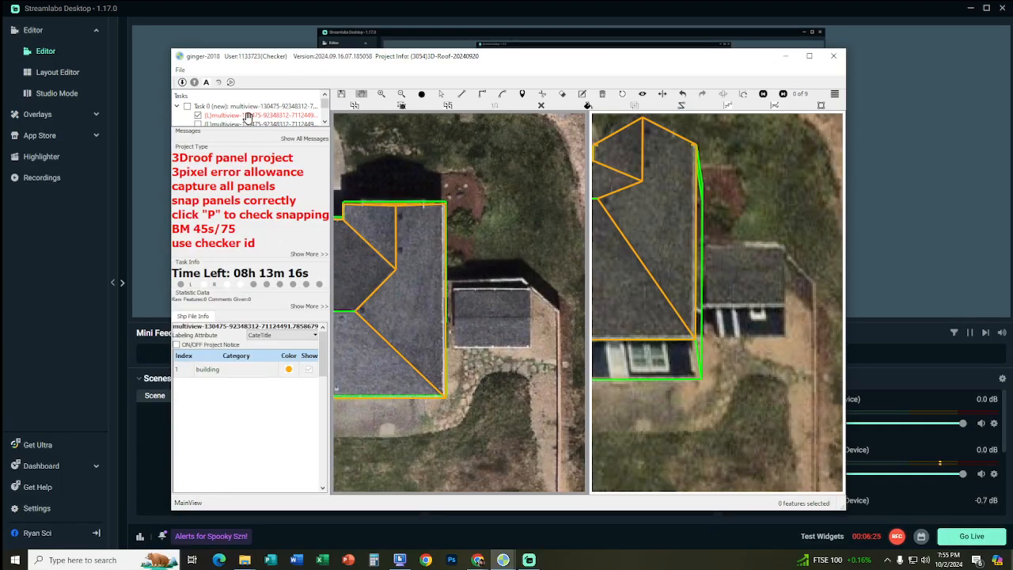
pyautogui.moveTo(369, 59); pyautogui.dragTo(370, 33)
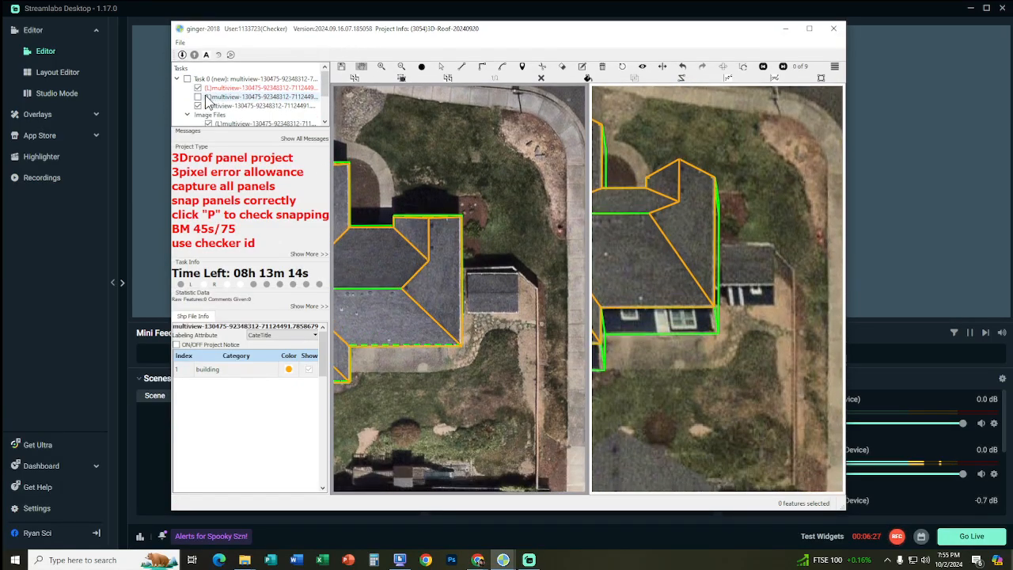
pyautogui.click(198, 105)
pyautogui.scroll(4, 488, 292)
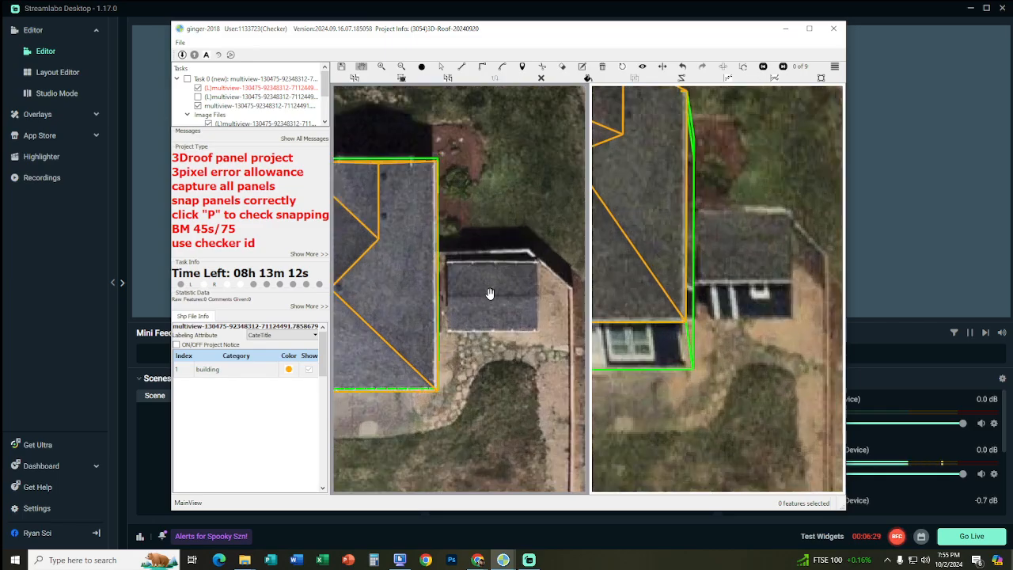
pyautogui.scroll(3, 452, 285)
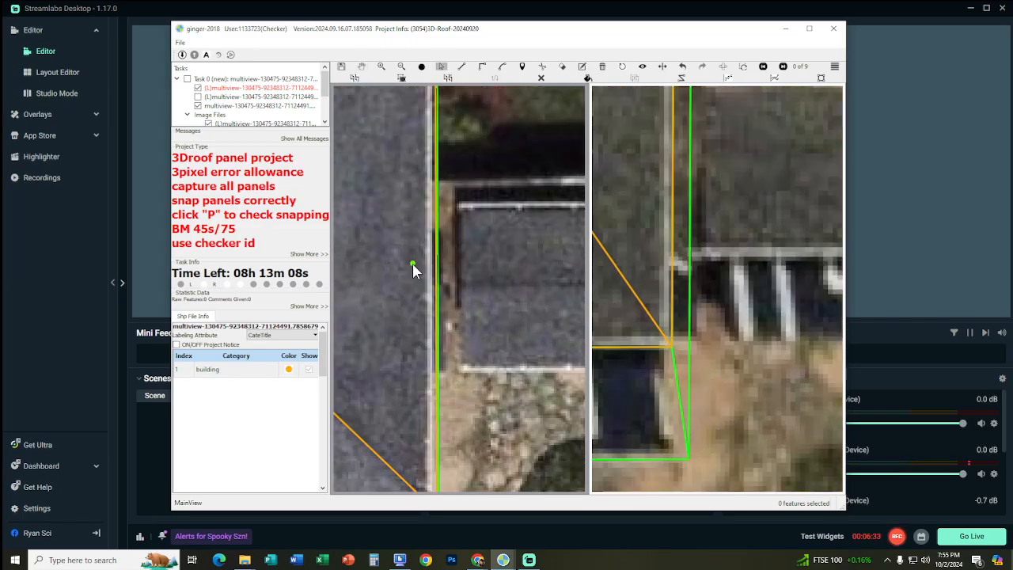
pyautogui.moveTo(408, 262); pyautogui.dragTo(430, 317, button='middle')
pyautogui.press('p')
pyautogui.scroll(-1, 429, 317)
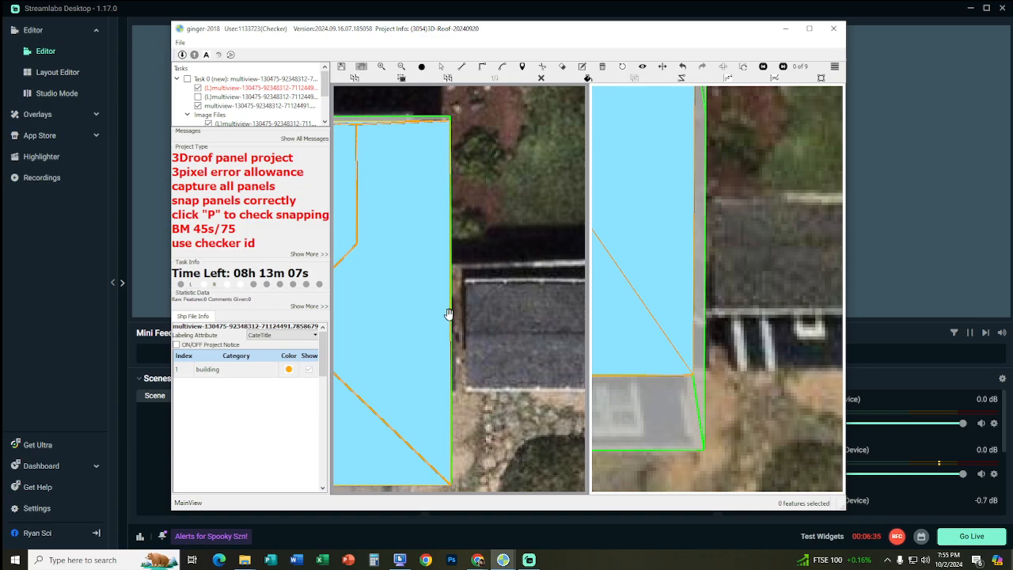
pyautogui.press('p')
# Draw a right-angled rectangular roof outline over the small outbuilding, reaching from the main roof's eave to the outbuilding's far edge
pyautogui.click(449, 313)
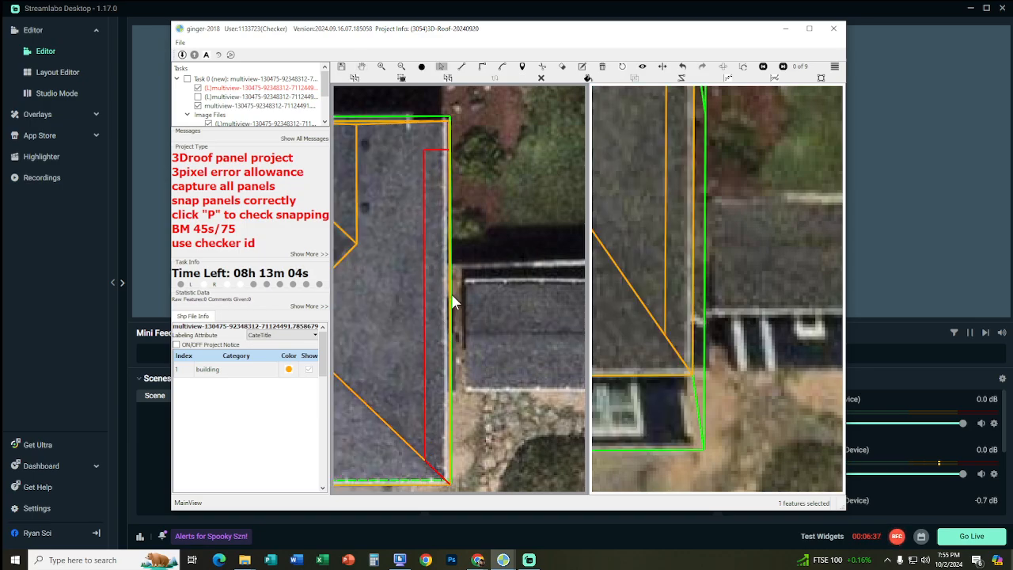
pyautogui.press('r')
pyautogui.click(451, 279)
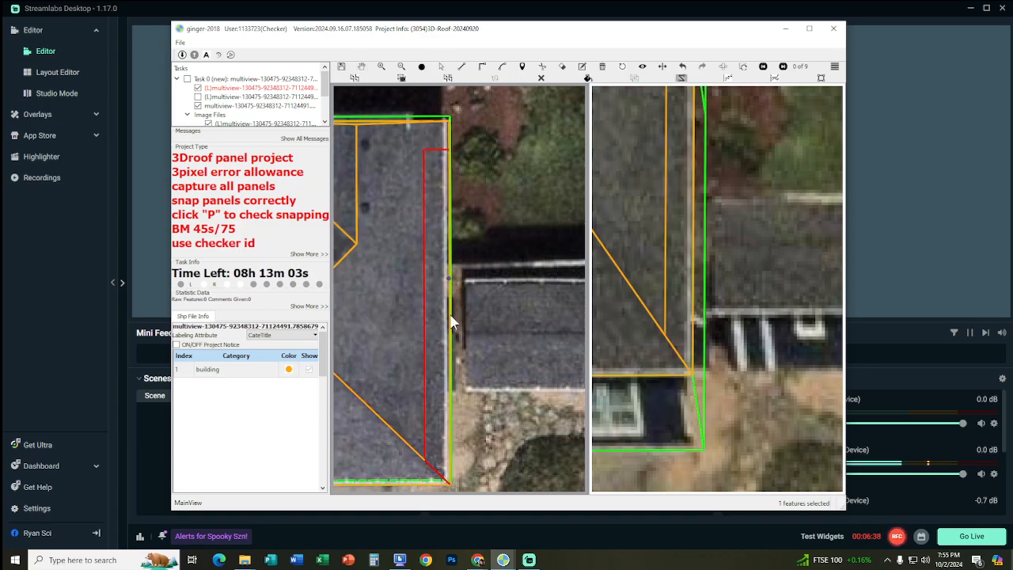
pyautogui.click(454, 396)
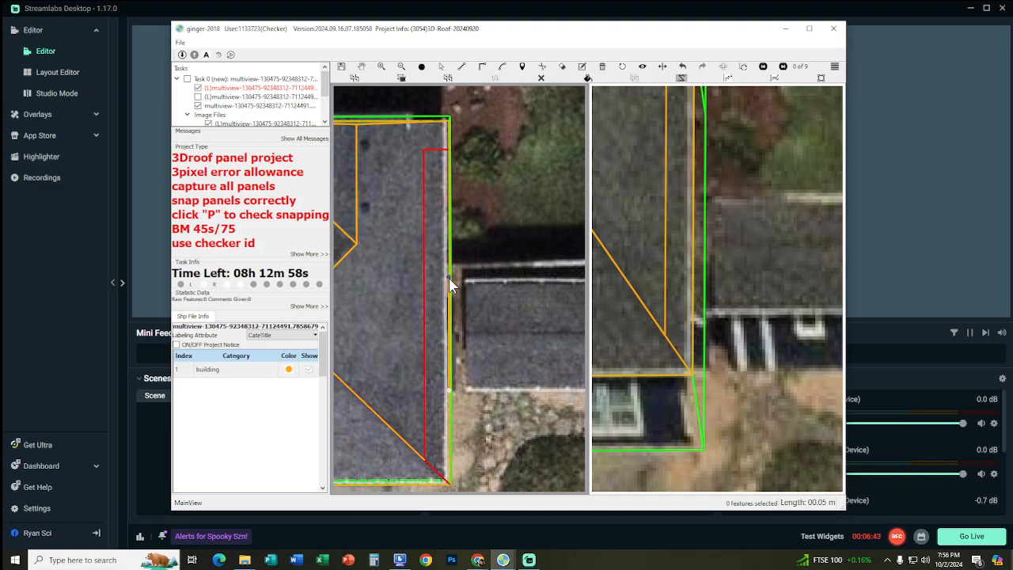
pyautogui.click(449, 278)
pyautogui.press('r')
pyautogui.moveTo(514, 299); pyautogui.dragTo(407, 298, button='middle')
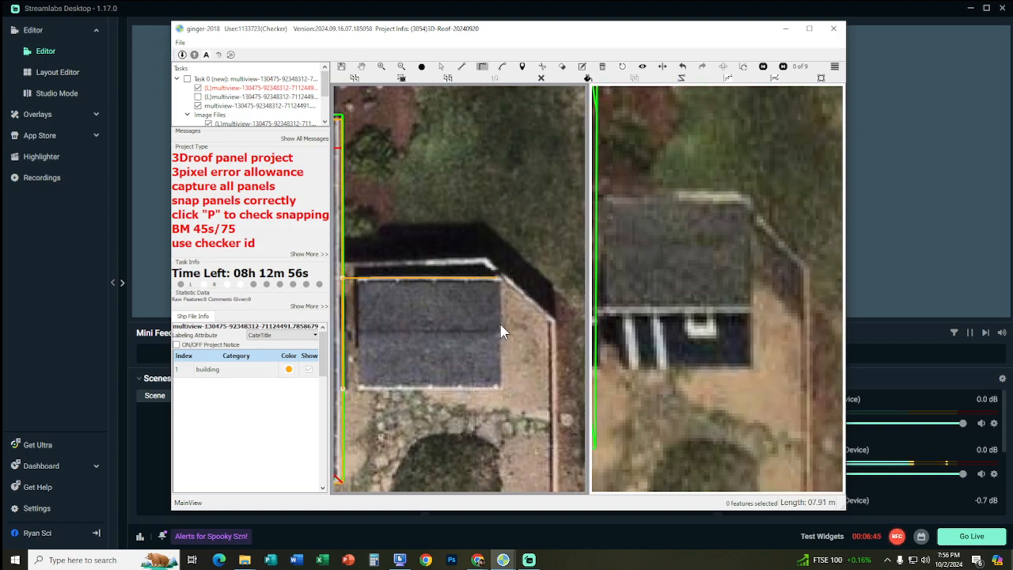
pyautogui.moveTo(460, 330); pyautogui.dragTo(540, 299, button='middle')
pyautogui.click(423, 358)
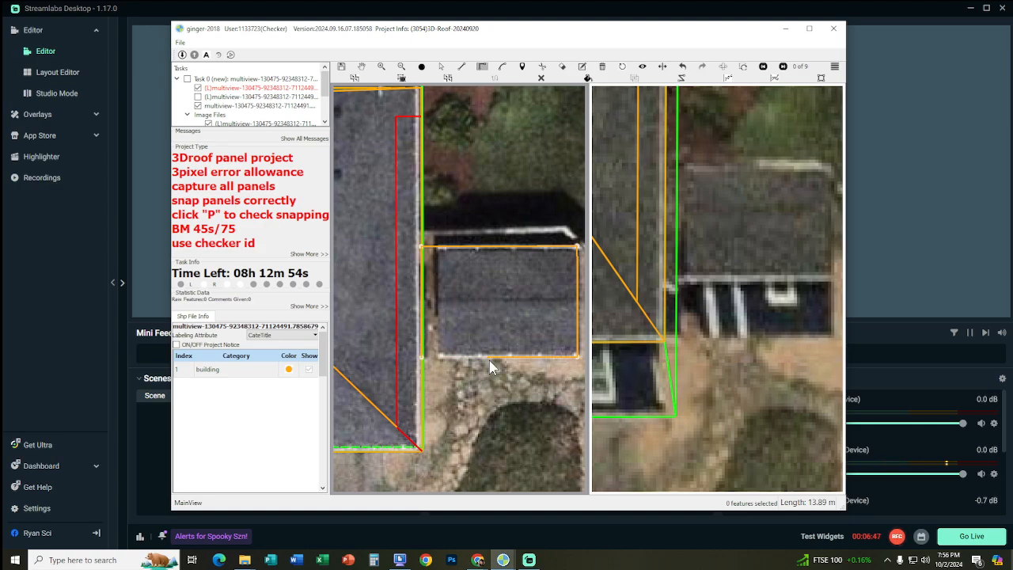
# Trim the outbuilding's outline back to its own near edge and undo the accidental strip along the main roof's eave
pyautogui.click(440, 251)
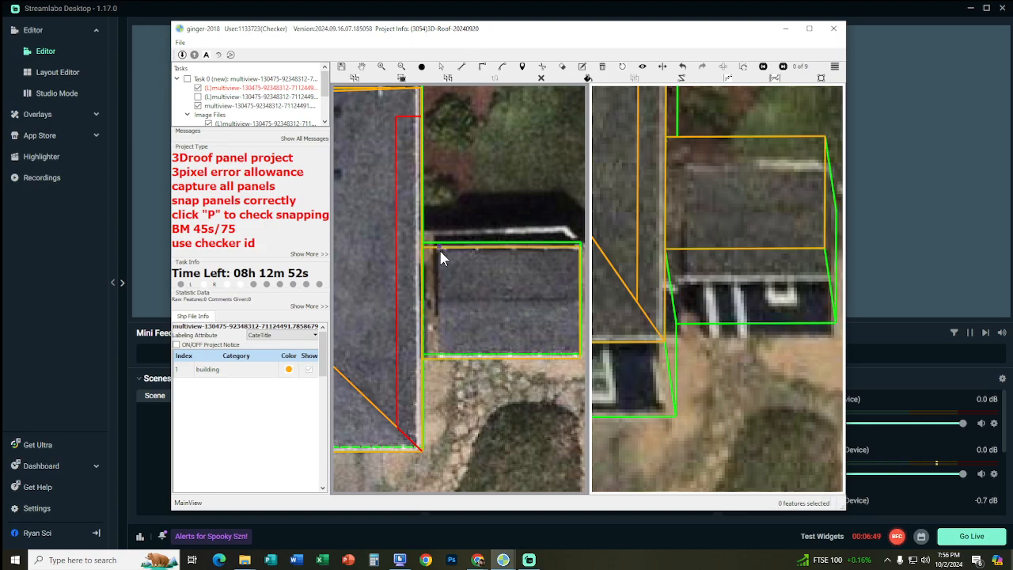
pyautogui.click(443, 357)
pyautogui.hotkey('ctrl', 'z')
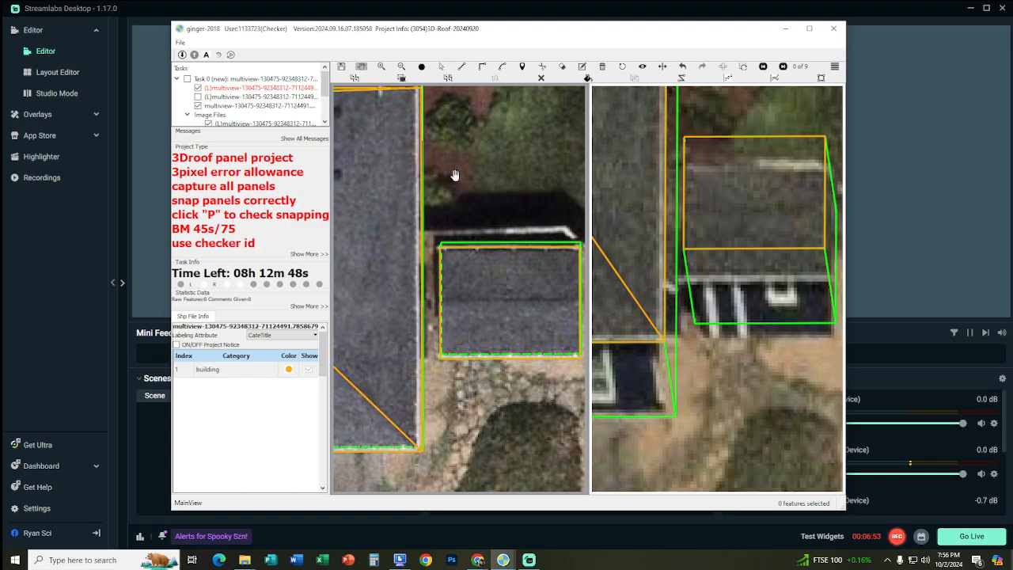
# Inspect the outbuilding and the adjoining main roof end in the 3D view and in both aerial images
pyautogui.click(419, 242)
pyautogui.scroll(-2, 451, 293)
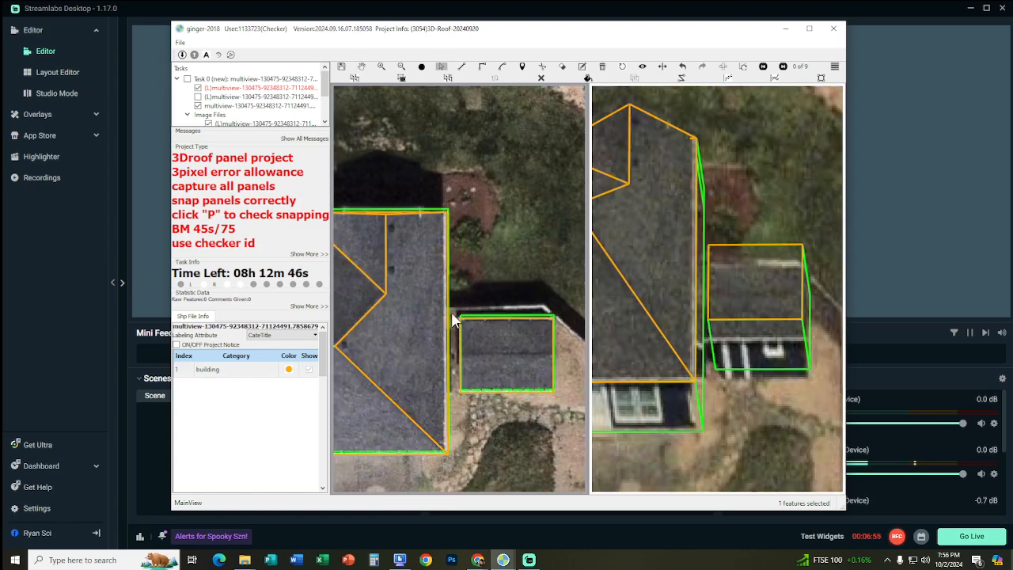
pyautogui.moveTo(452, 319); pyautogui.dragTo(499, 310, button='middle')
pyautogui.press('p')
pyautogui.press('p')
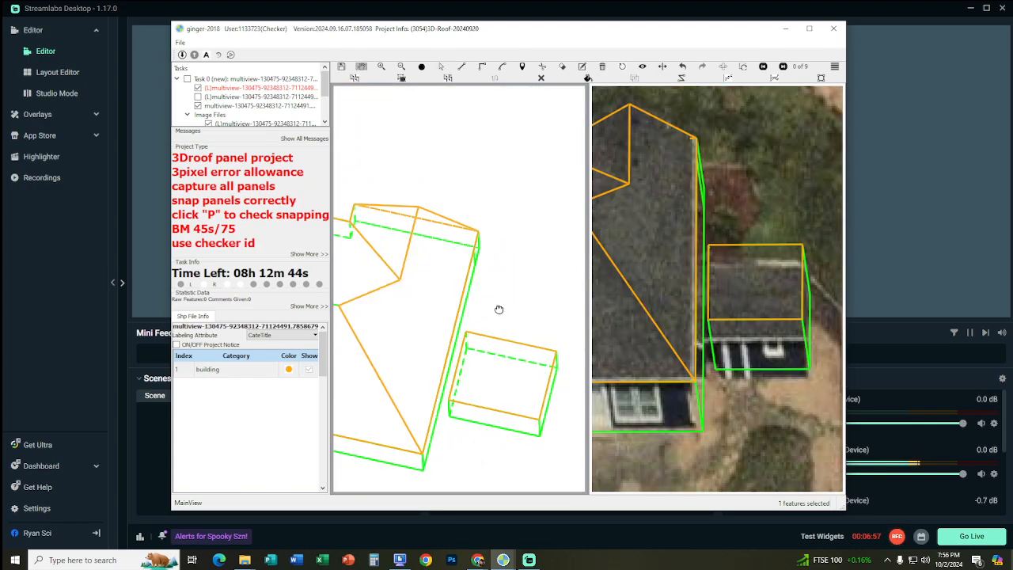
pyautogui.press('p')
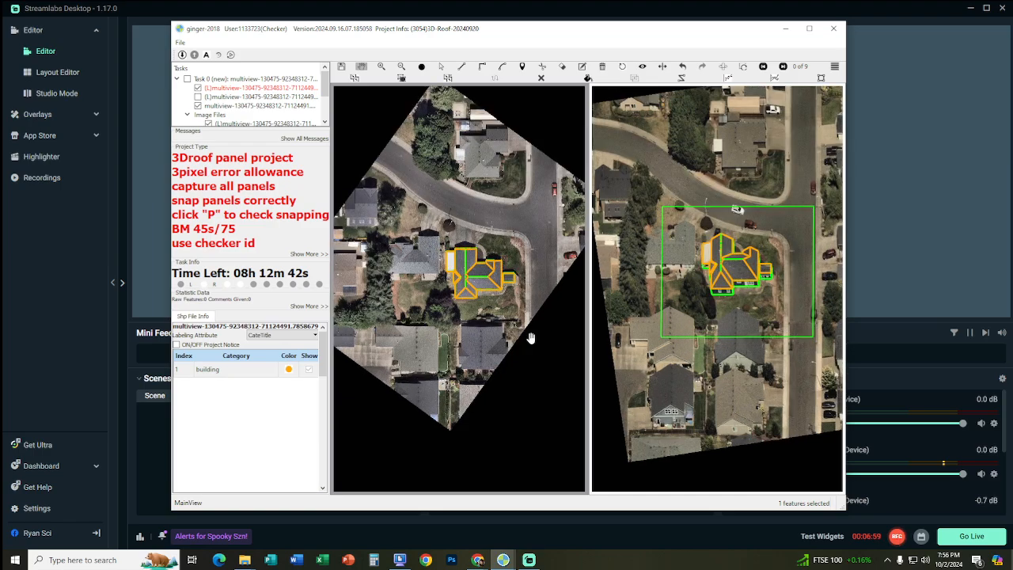
pyautogui.scroll(6, 800, 262)
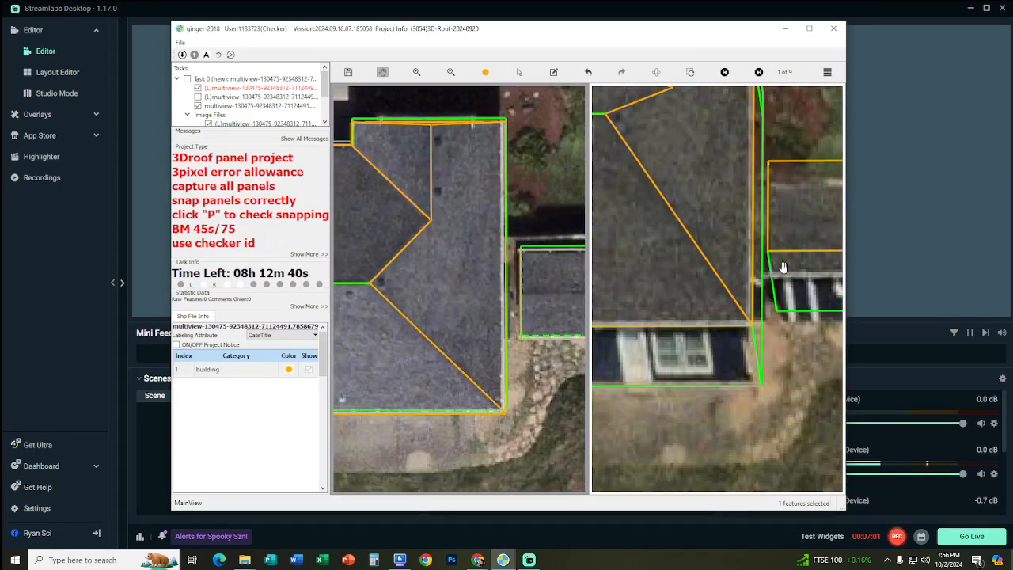
# Undo the last two edits to the outbuilding's trimmed roof outline beside the main roof's end
pyautogui.moveTo(548, 275); pyautogui.dragTo(452, 279)
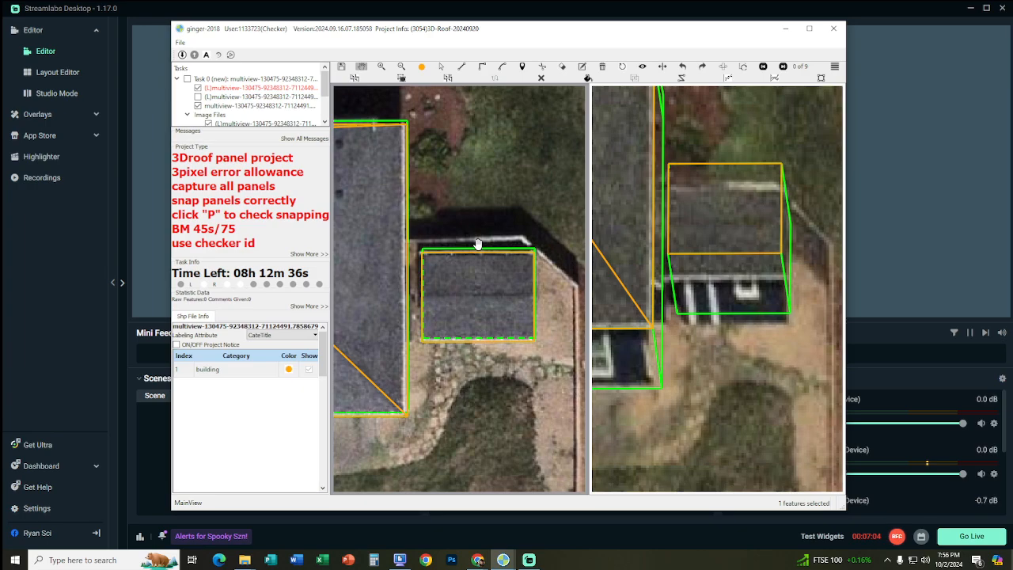
pyautogui.hotkey('ctrl', 'z')
pyautogui.hotkey('ctrl', 'z')
# Recut the outbuilding's roof outline along its own near edge and remove the stray strip from the main roof's end
pyautogui.press('s')
pyautogui.click(479, 276)
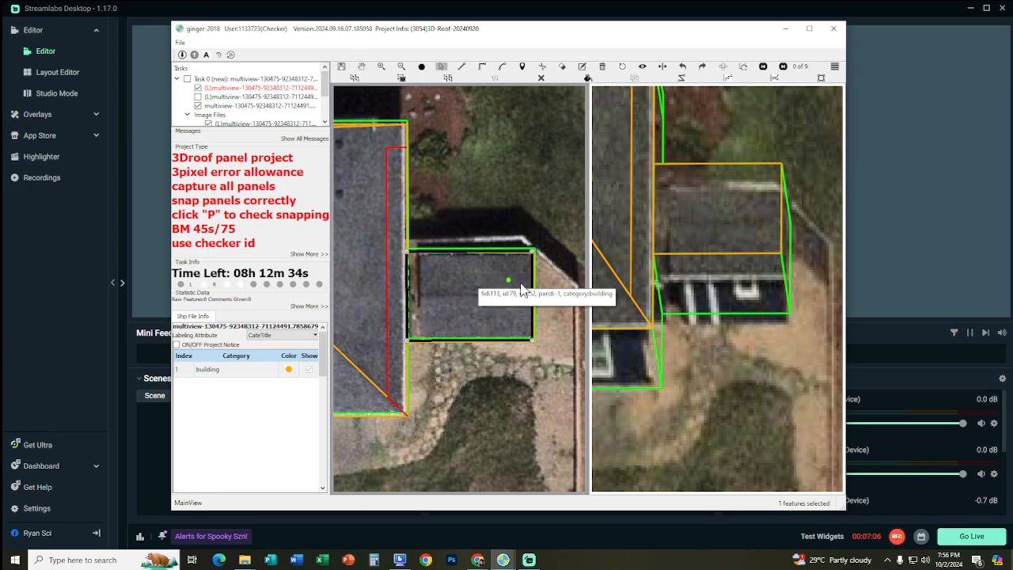
pyautogui.moveTo(524, 277); pyautogui.dragTo(530, 277)
pyautogui.scroll(4, 471, 229)
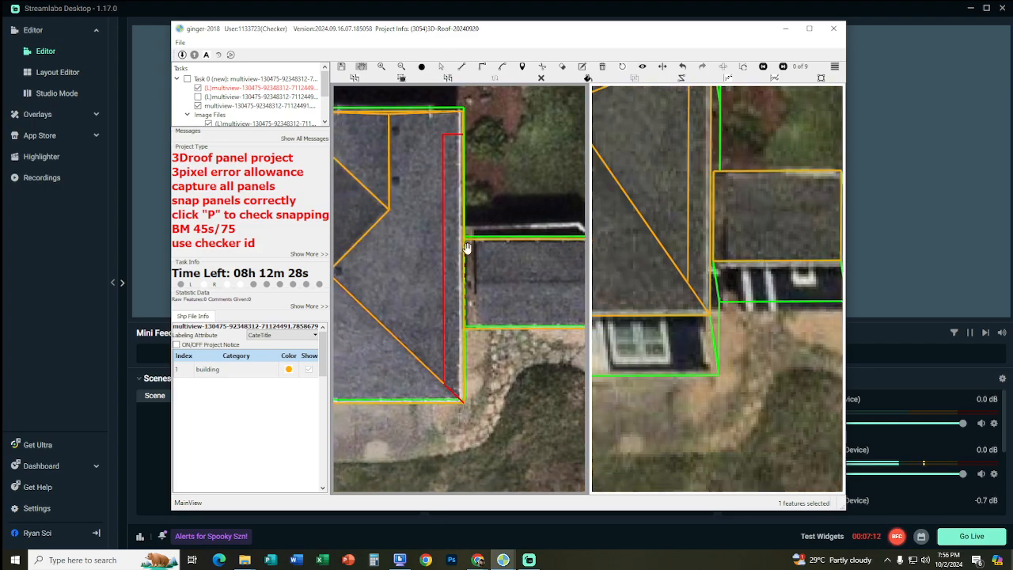
pyautogui.click(476, 232)
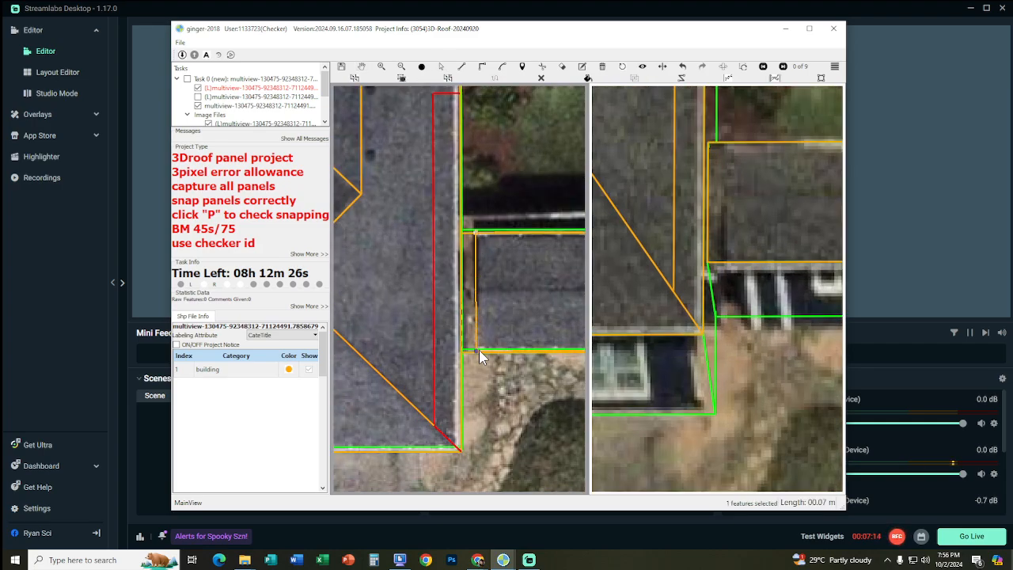
pyautogui.doubleClick(479, 352)
pyautogui.moveTo(440, 371); pyautogui.dragTo(456, 373)
pyautogui.scroll(-2, 456, 373)
pyautogui.press('p')
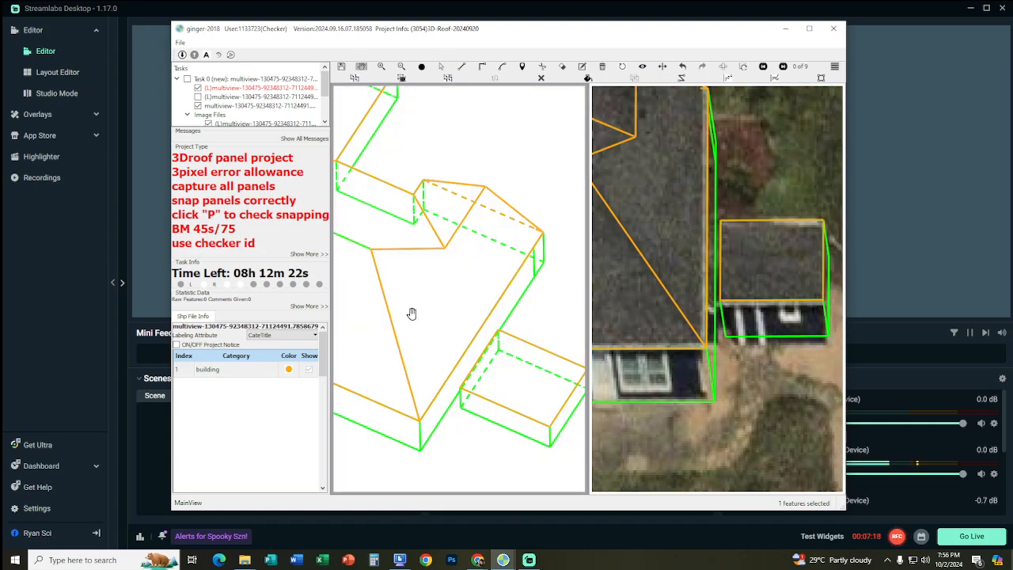
# Create the outbuilding's ridge line from its eave across the middle of the roof and adjust its height in the paired image
pyautogui.press('p')
pyautogui.scroll(-6, 508, 360)
pyautogui.scroll(3, 498, 322)
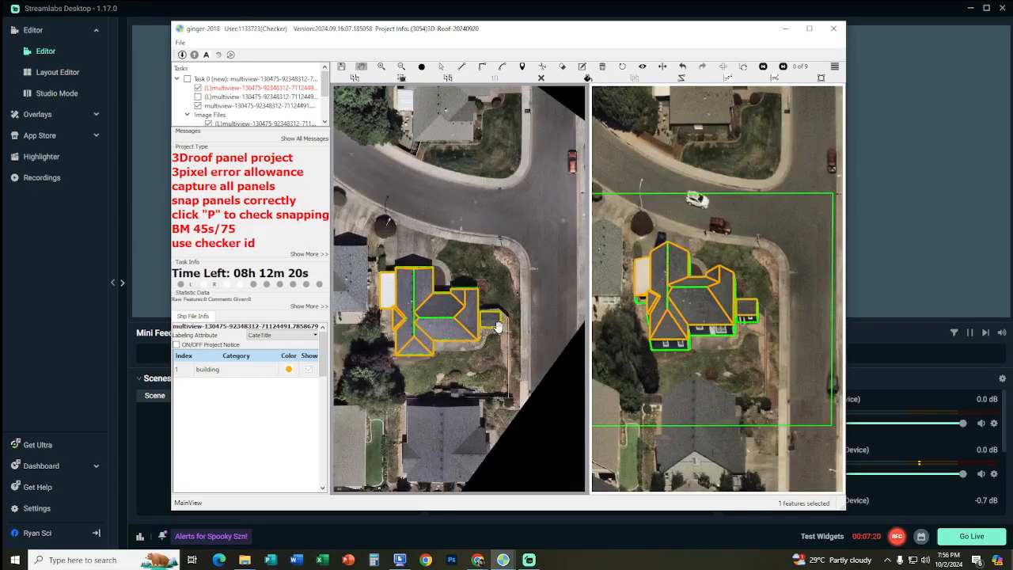
pyautogui.scroll(6, 487, 324)
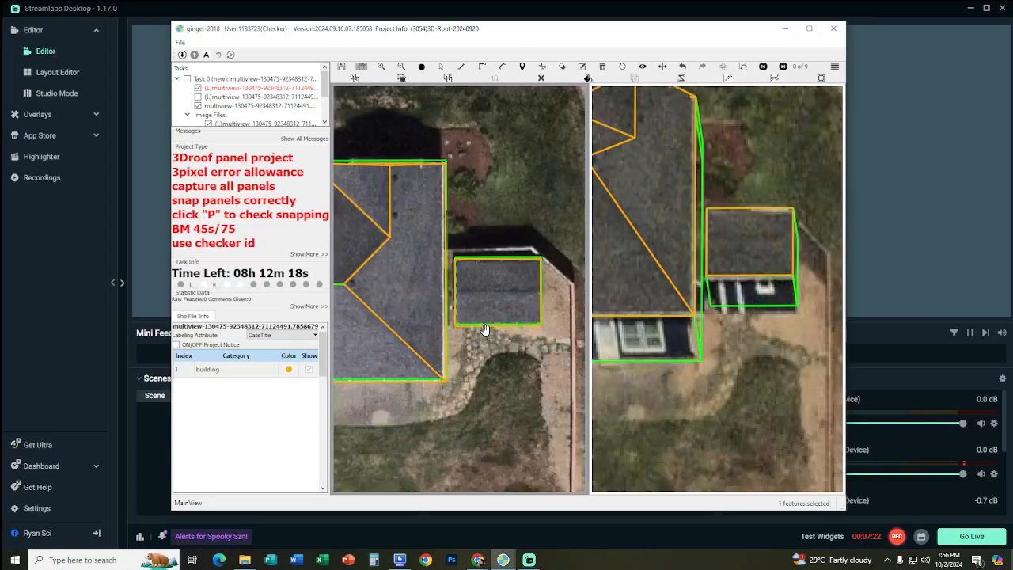
pyautogui.moveTo(490, 291); pyautogui.dragTo(466, 312)
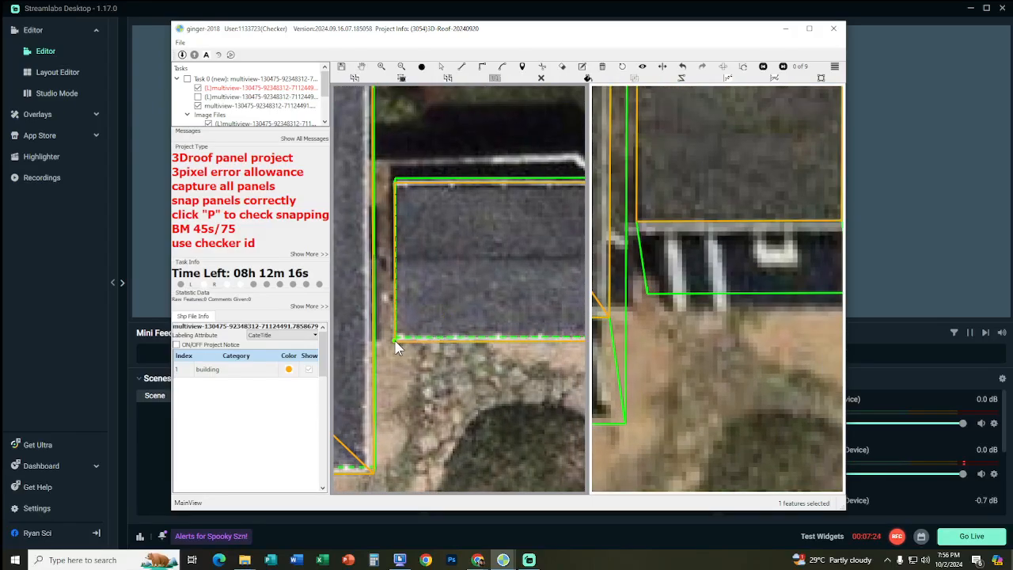
pyautogui.click(395, 342)
pyautogui.moveTo(506, 285); pyautogui.dragTo(539, 310)
pyautogui.doubleClick(473, 344)
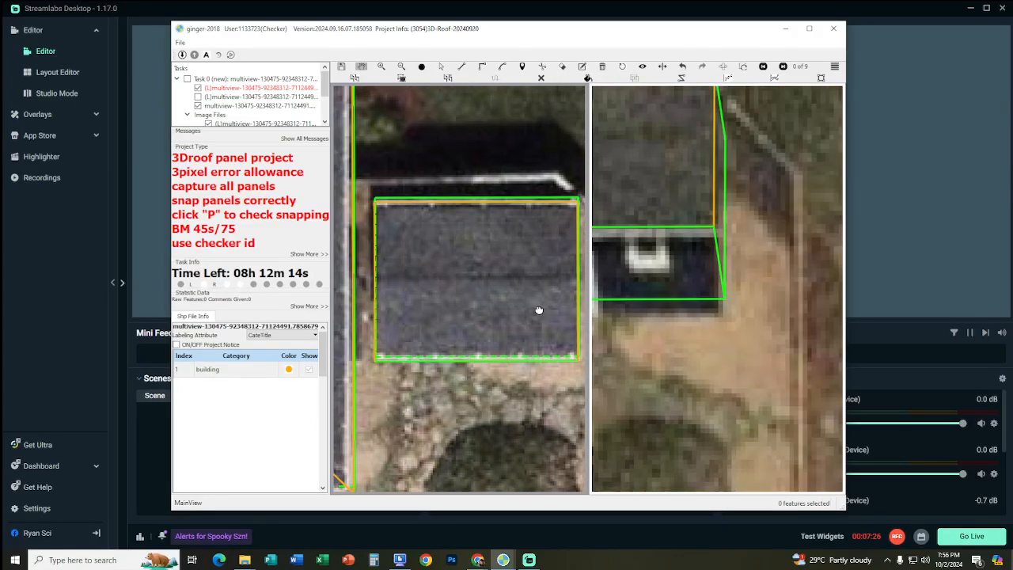
pyautogui.moveTo(467, 361); pyautogui.dragTo(475, 281)
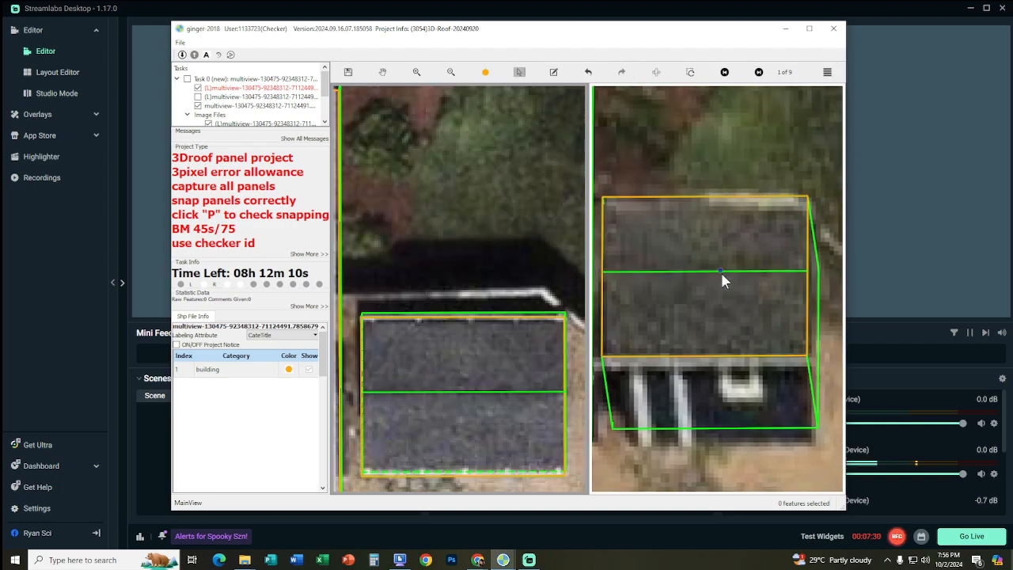
pyautogui.moveTo(721, 273)
pyautogui.mouseDown()
pyautogui.moveTo(718, 255)
pyautogui.moveTo(704, 275)
pyautogui.mouseUp()
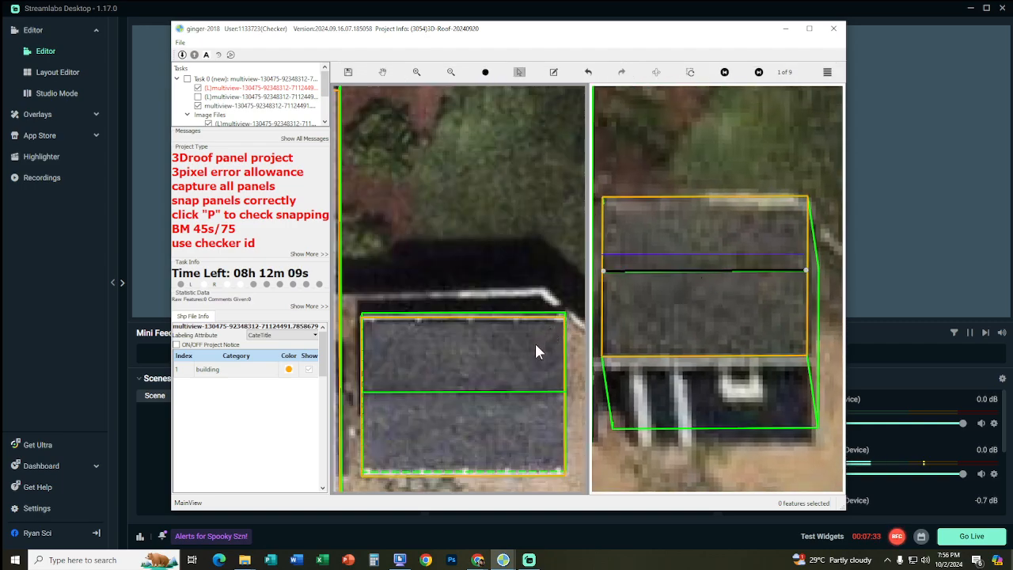
pyautogui.press('Escape')
# Close both of the outbuilding's gable ends in the 3D view with lines joining the ridge ends to the eave corners
pyautogui.scroll(-2, 391, 315)
pyautogui.moveTo(481, 378); pyautogui.dragTo(513, 344, button='middle')
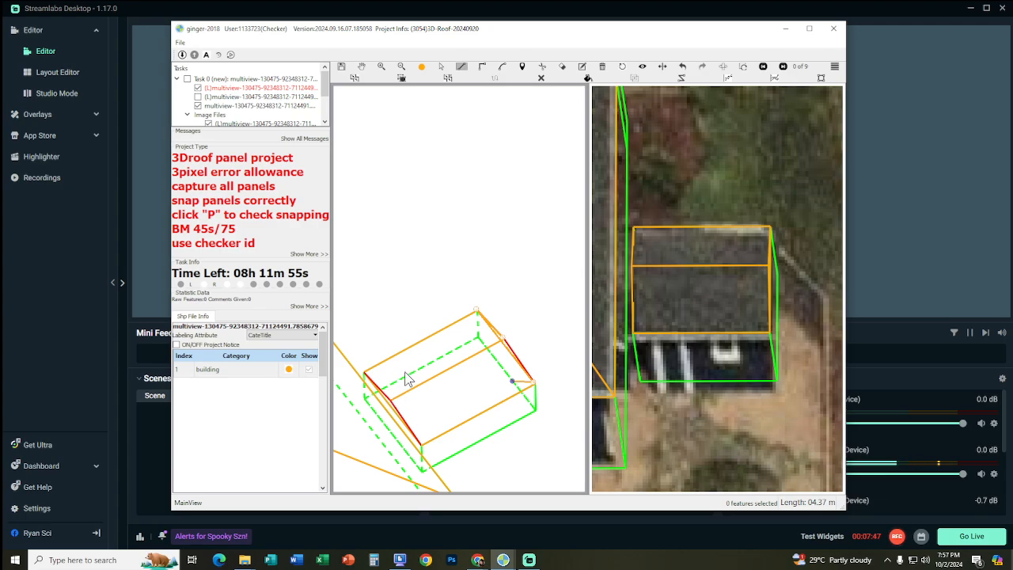
pyautogui.moveTo(408, 379); pyautogui.dragTo(456, 356, button='middle')
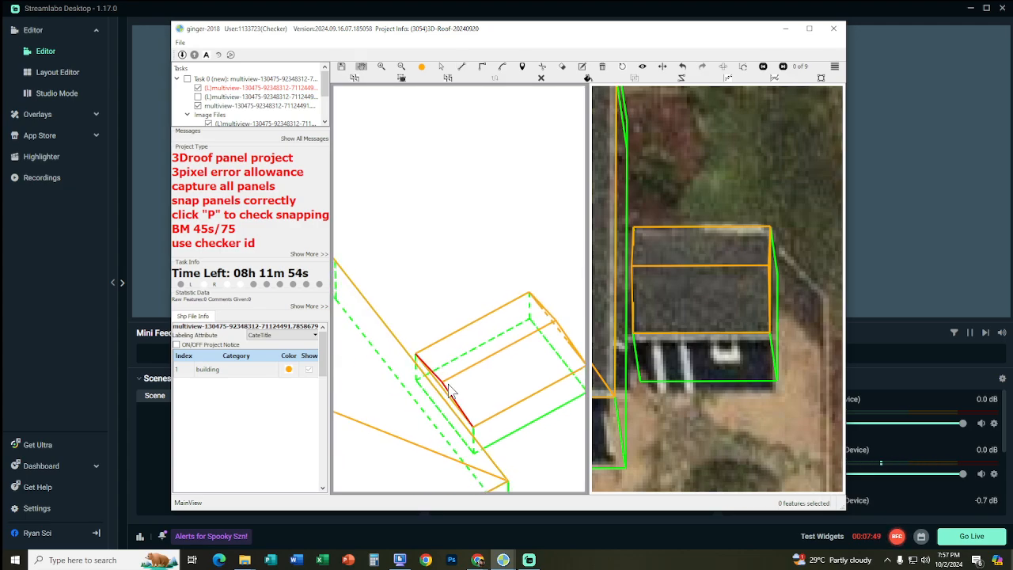
pyautogui.click(444, 382)
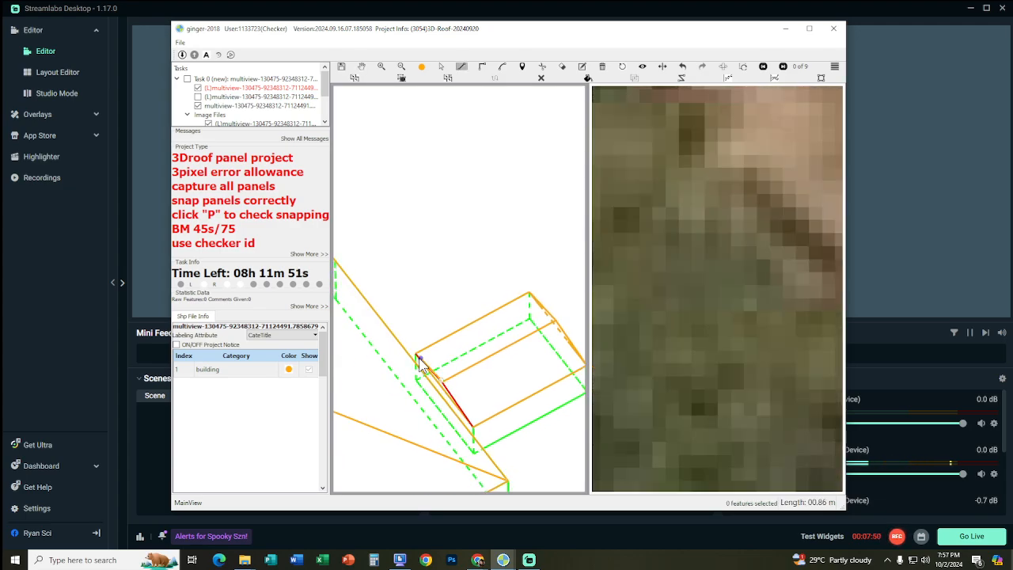
pyautogui.doubleClick(475, 430)
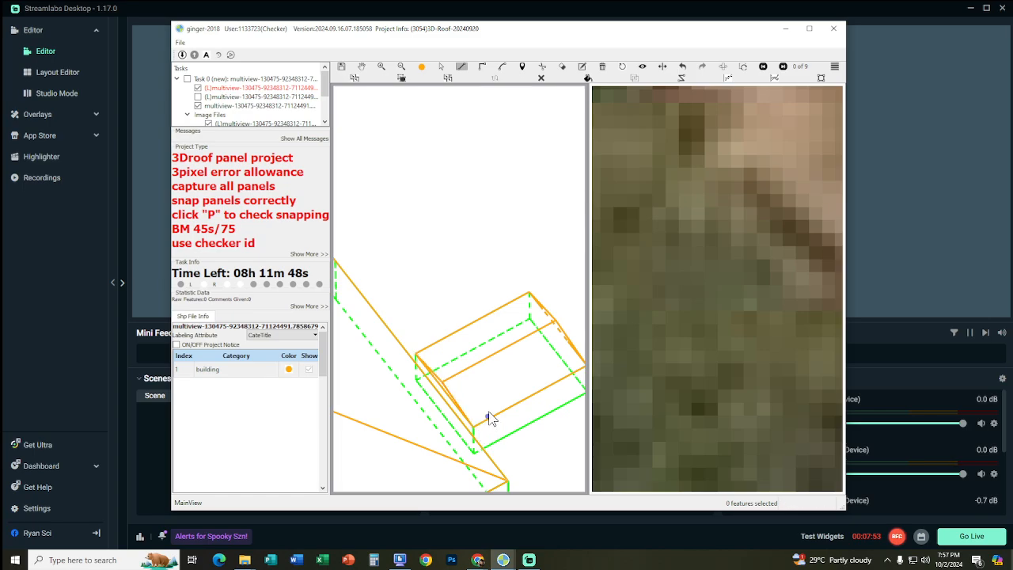
pyautogui.scroll(-1, 491, 419)
pyautogui.press('p')
pyautogui.scroll(4, 528, 293)
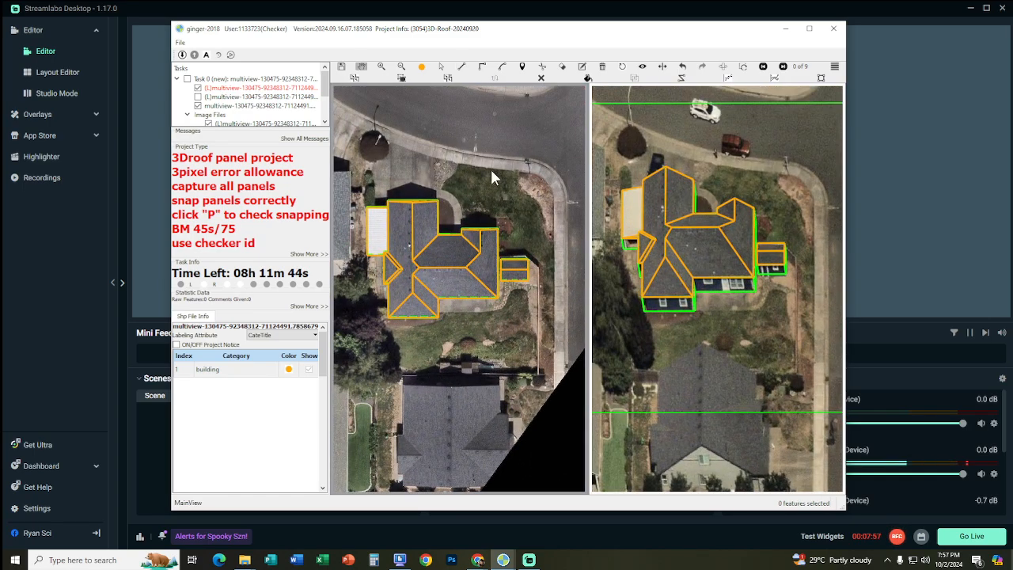
# Select the main house's roof panels, including its far end, and group them together as one building
pyautogui.scroll(2, 360, 182)
pyautogui.moveTo(356, 154); pyautogui.dragTo(483, 365)
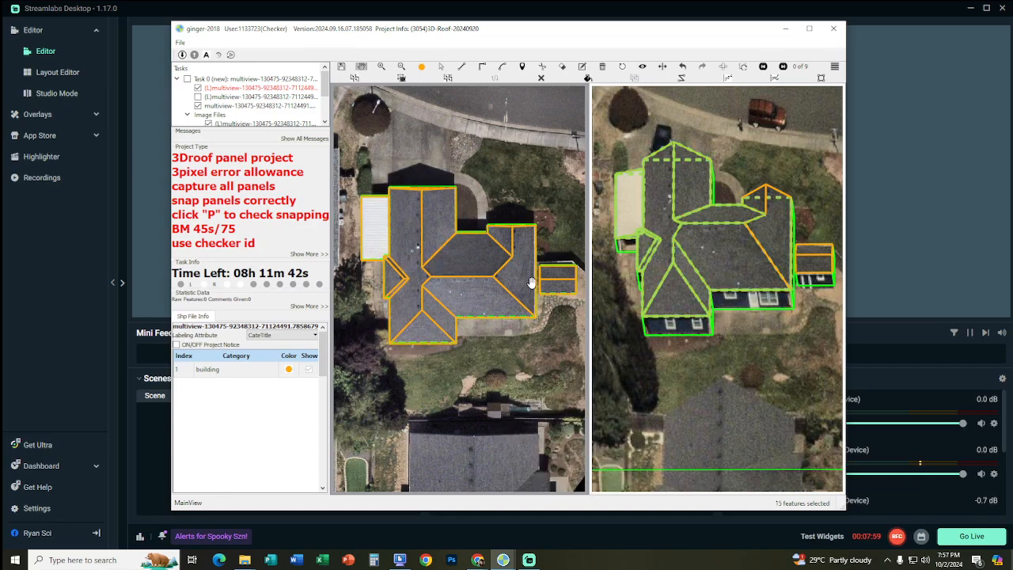
pyautogui.scroll(1, 532, 286)
pyautogui.moveTo(468, 173); pyautogui.dragTo(515, 245)
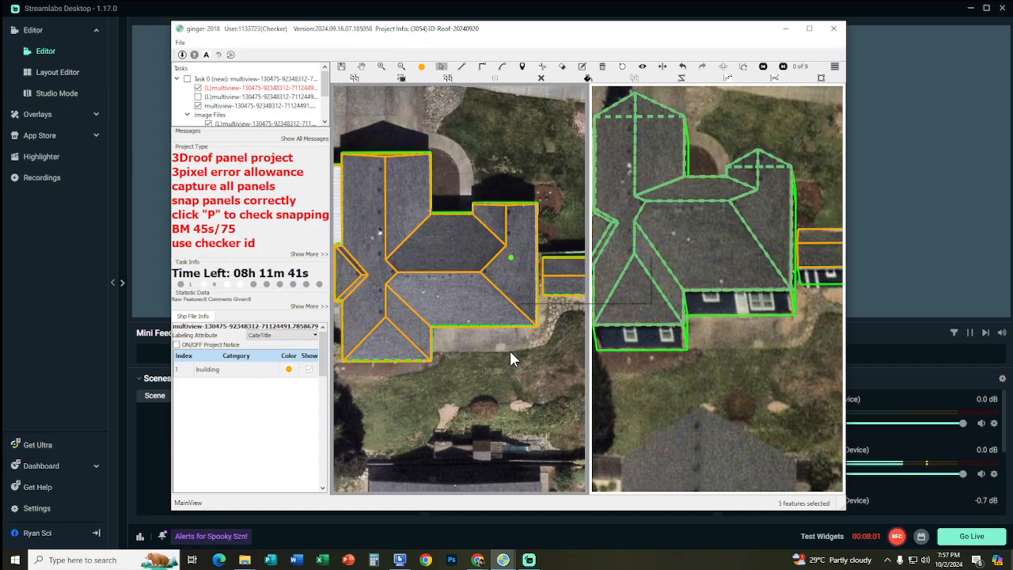
pyautogui.moveTo(561, 306); pyautogui.dragTo(459, 305, button='middle')
# Select only the outbuilding's roof features and group them as a building separate from the main house
pyautogui.scroll(2, 464, 301)
pyautogui.moveTo(520, 340); pyautogui.dragTo(452, 209)
pyautogui.scroll(3, 444, 252)
pyautogui.moveTo(442, 253); pyautogui.dragTo(433, 256, button='middle')
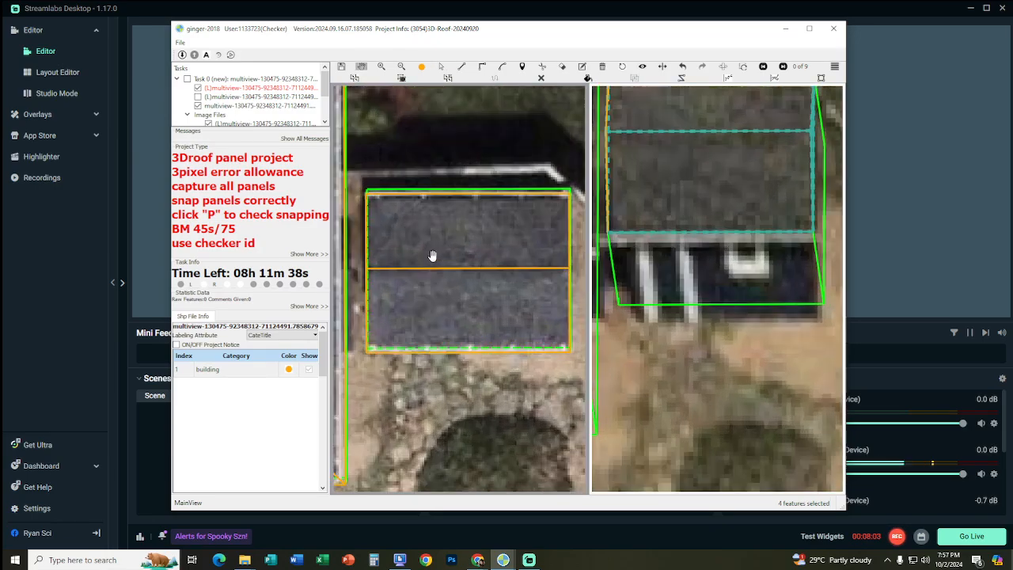
pyautogui.moveTo(384, 231); pyautogui.dragTo(388, 232)
pyautogui.scroll(-4, 407, 305)
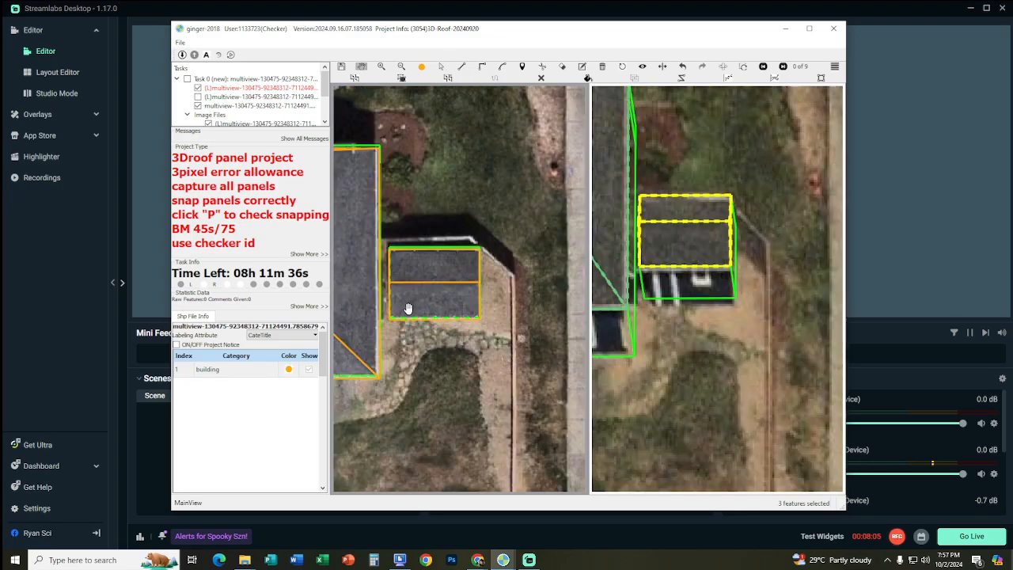
# Examine the outbuilding's panels and walls and the adjoining main roof end for correct grouping and alignment in the paired images
pyautogui.scroll(1, 588, 302)
pyautogui.scroll(3, 656, 321)
pyautogui.moveTo(662, 319); pyautogui.dragTo(796, 299)
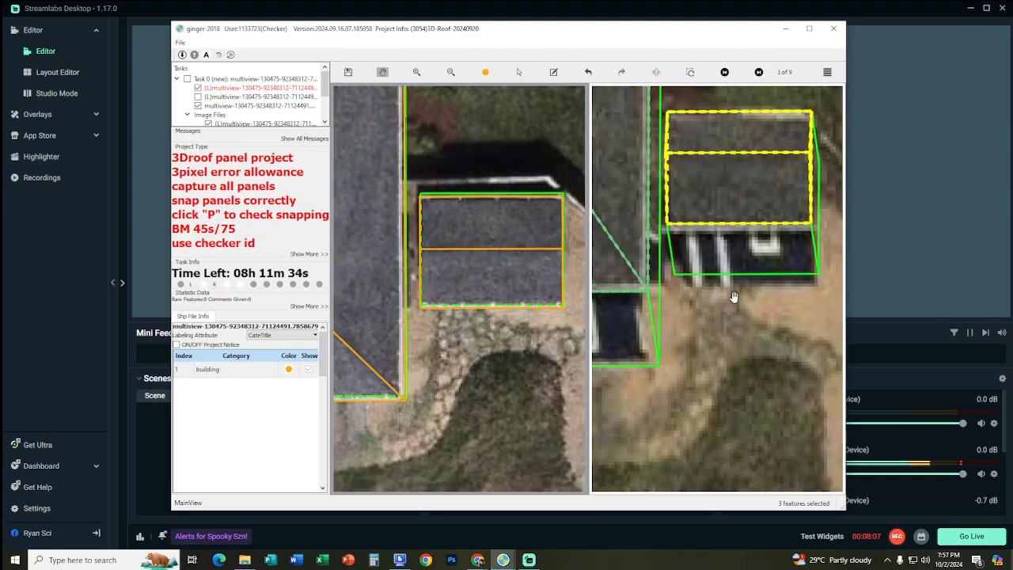
pyautogui.scroll(-2, 733, 301)
pyautogui.scroll(-6, 719, 312)
pyautogui.moveTo(719, 310); pyautogui.dragTo(686, 236)
pyautogui.scroll(4, 672, 336)
pyautogui.scroll(3, 698, 304)
pyautogui.press('s')
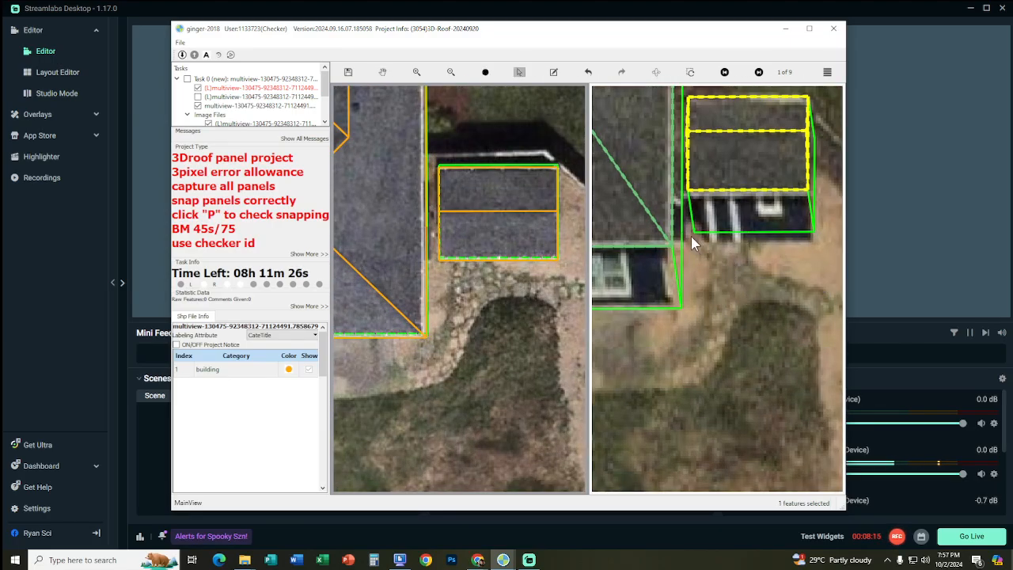
pyautogui.moveTo(746, 290); pyautogui.dragTo(680, 224)
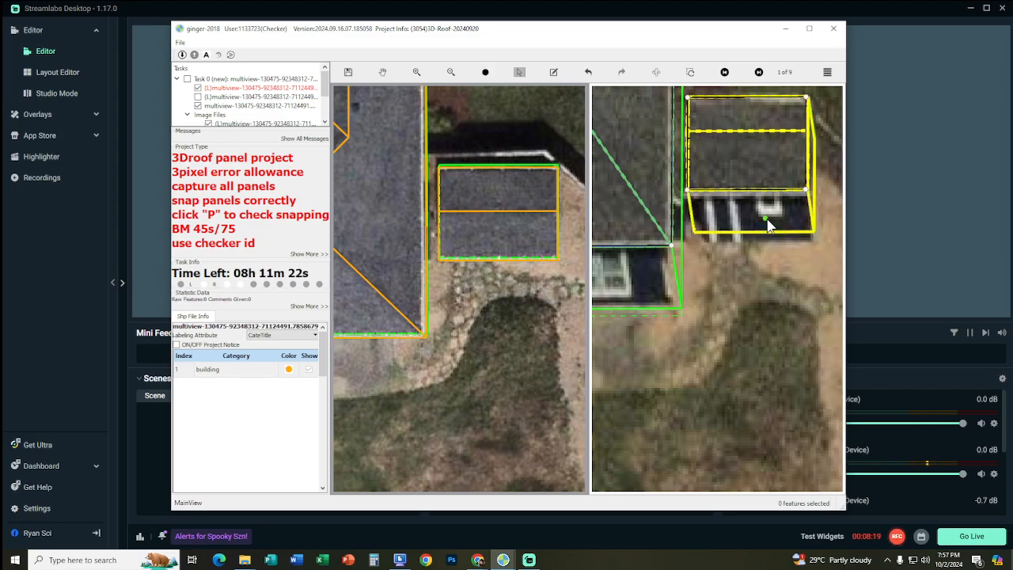
pyautogui.scroll(-3, 751, 266)
pyautogui.scroll(-6, 516, 307)
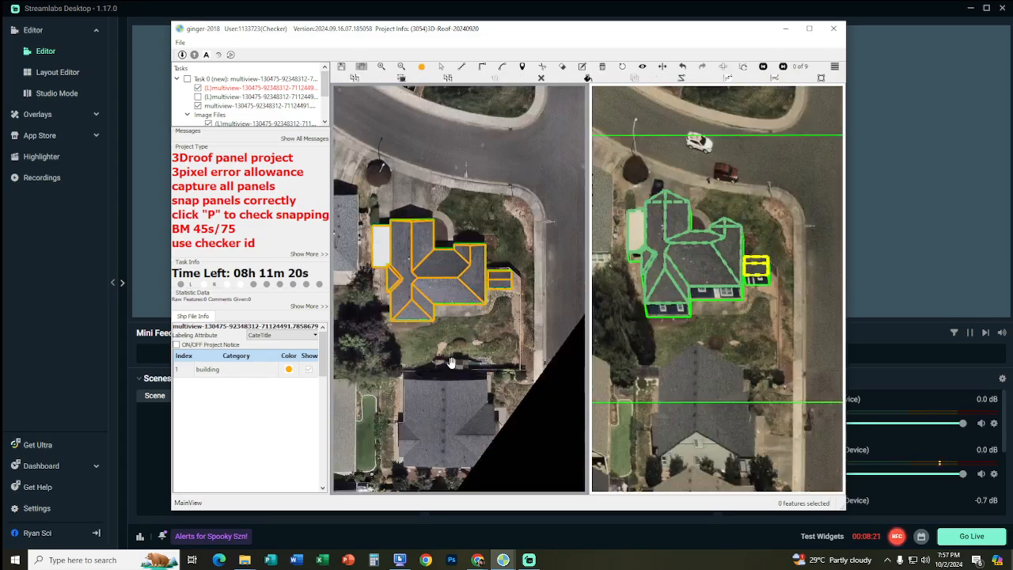
# Check the joints of the main roof and the outbuilding in the 3D view and in the aerial images
pyautogui.scroll(3, 456, 318)
pyautogui.scroll(4, 495, 316)
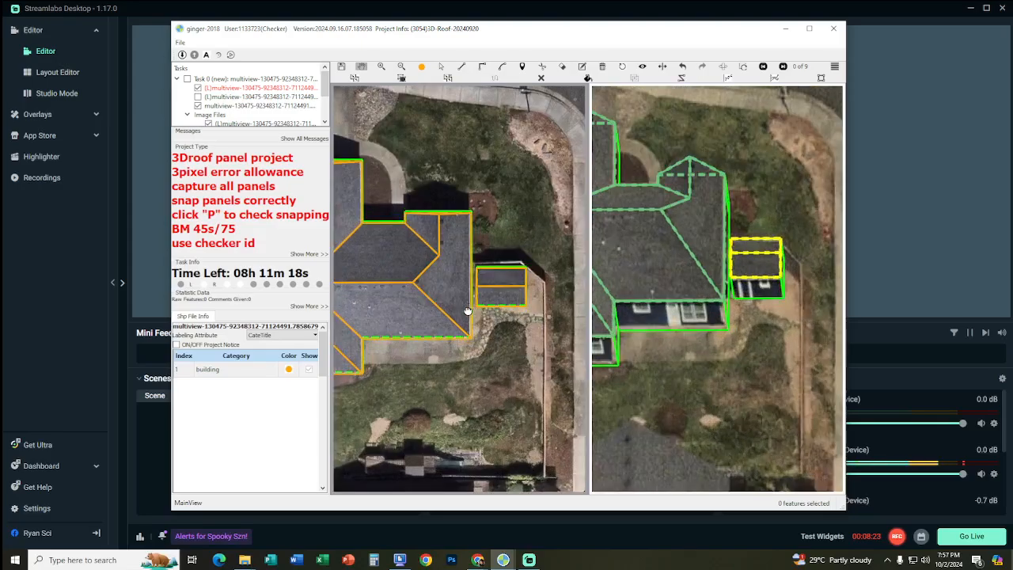
pyautogui.moveTo(467, 309); pyautogui.dragTo(391, 270, button='middle')
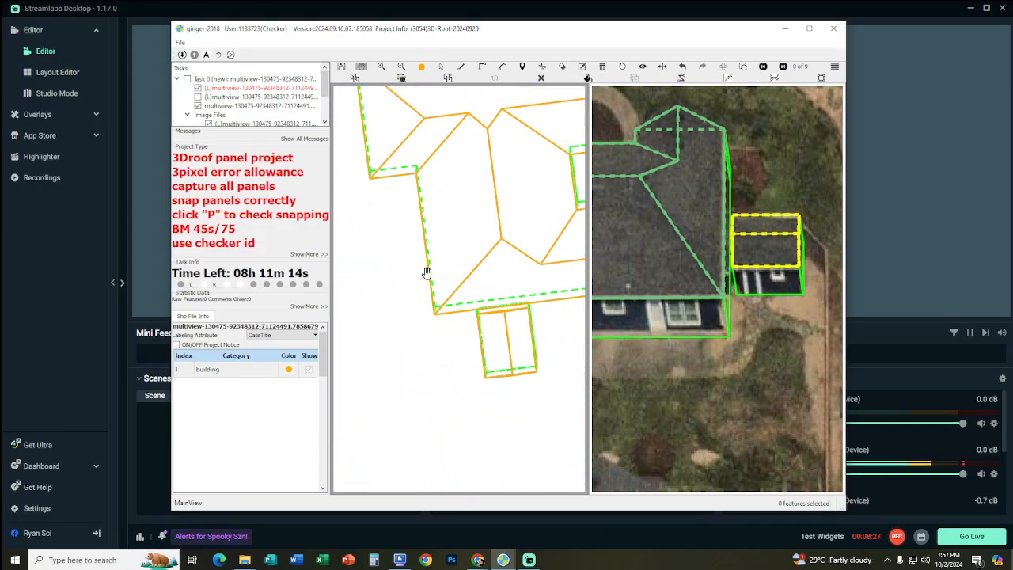
pyautogui.press('p')
pyautogui.scroll(4, 489, 350)
pyautogui.scroll(5, 479, 349)
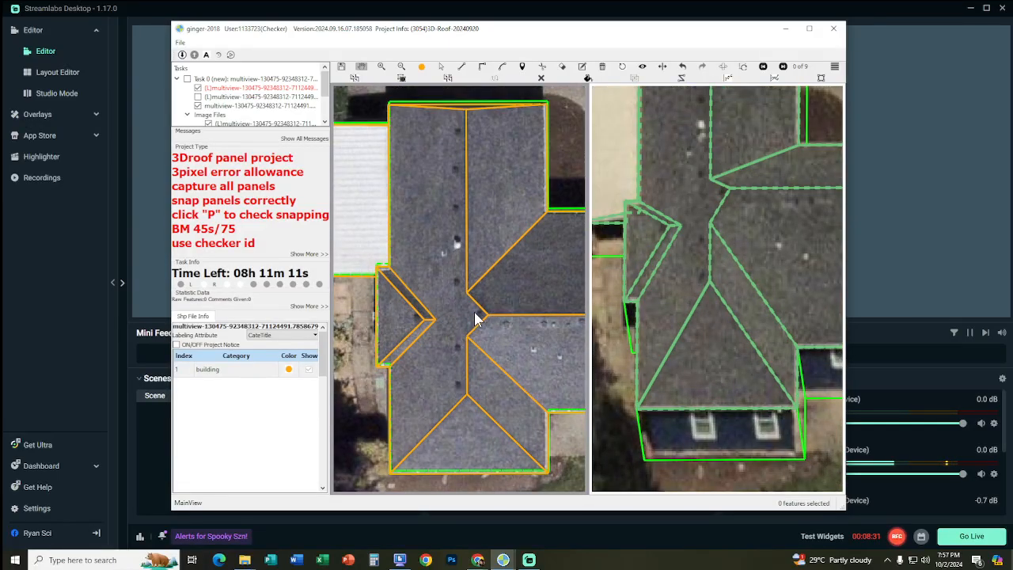
# Review the main roof's valley junction in both images and switch the task mode from A to M
pyautogui.click(475, 326)
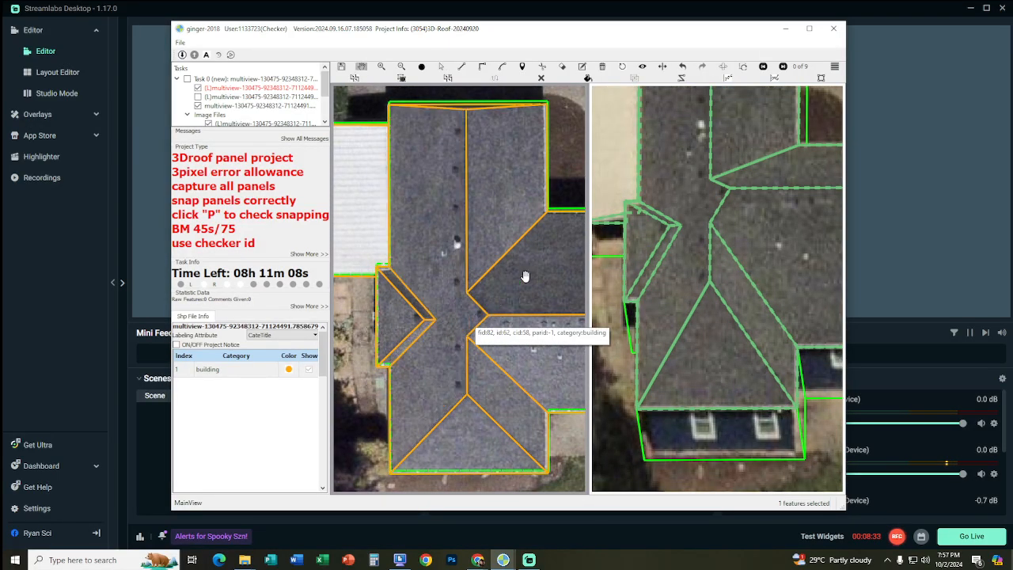
pyautogui.scroll(-3, 460, 271)
pyautogui.moveTo(528, 344); pyautogui.dragTo(395, 335)
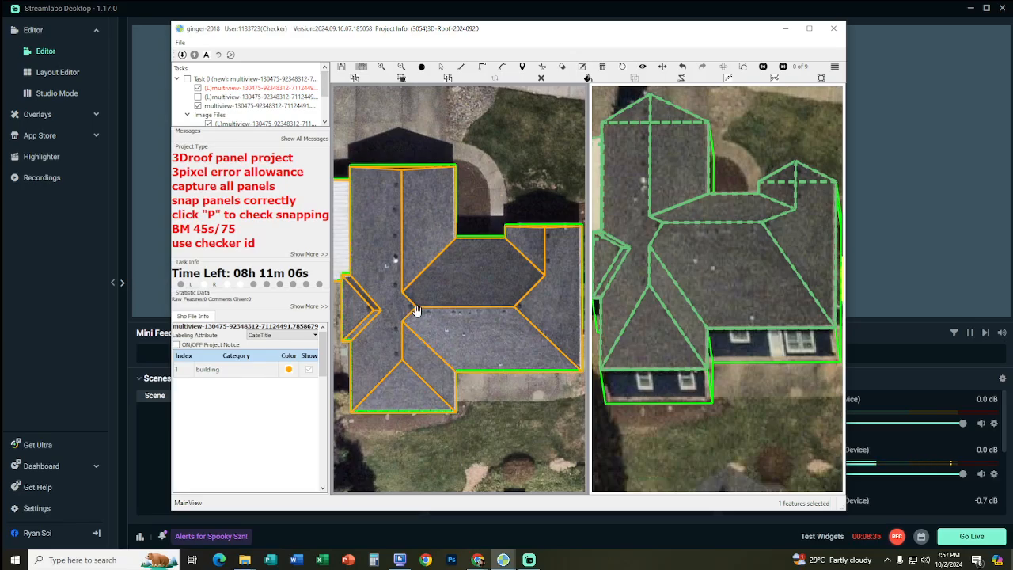
pyautogui.scroll(2, 410, 314)
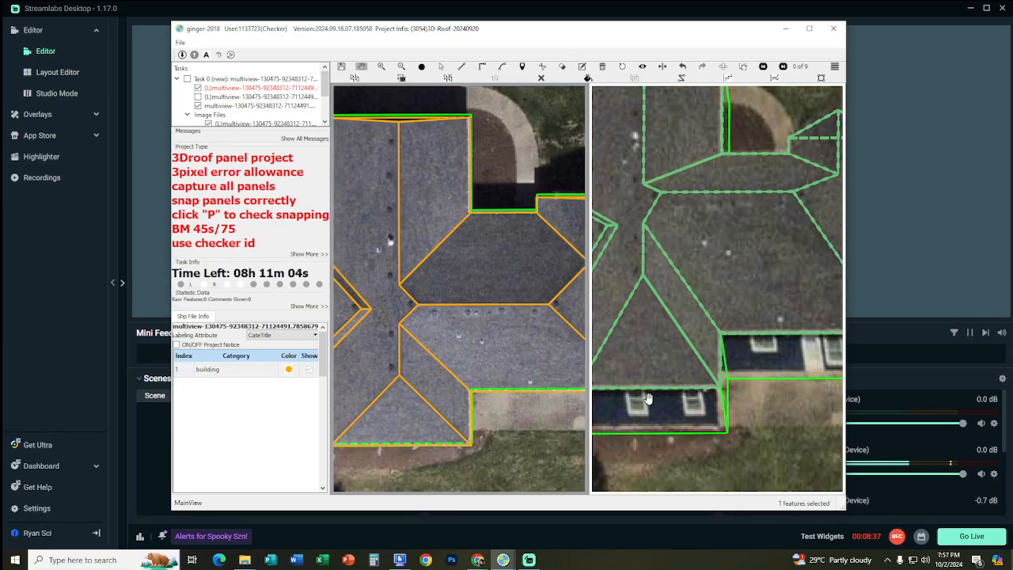
pyautogui.click(207, 56)
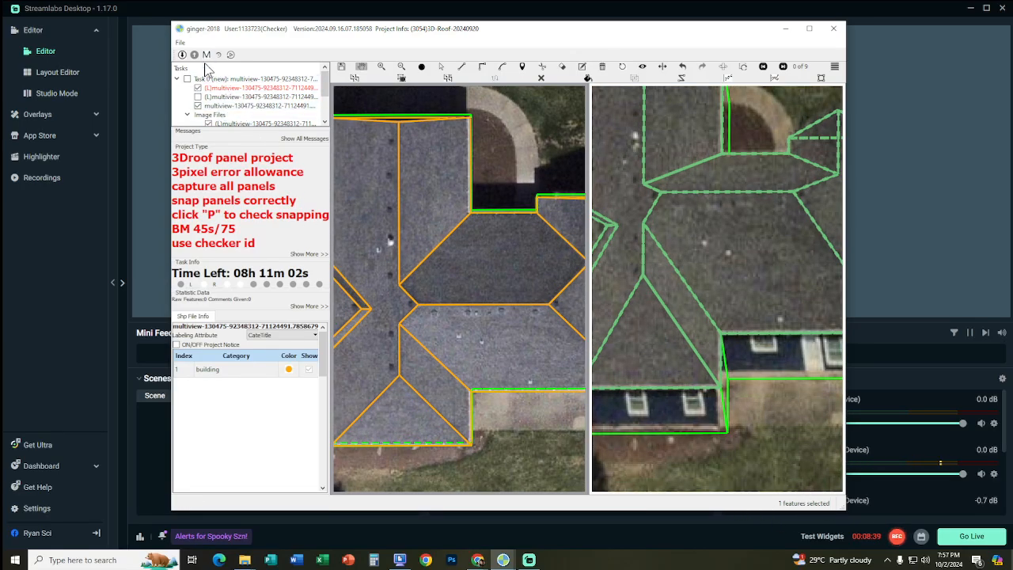